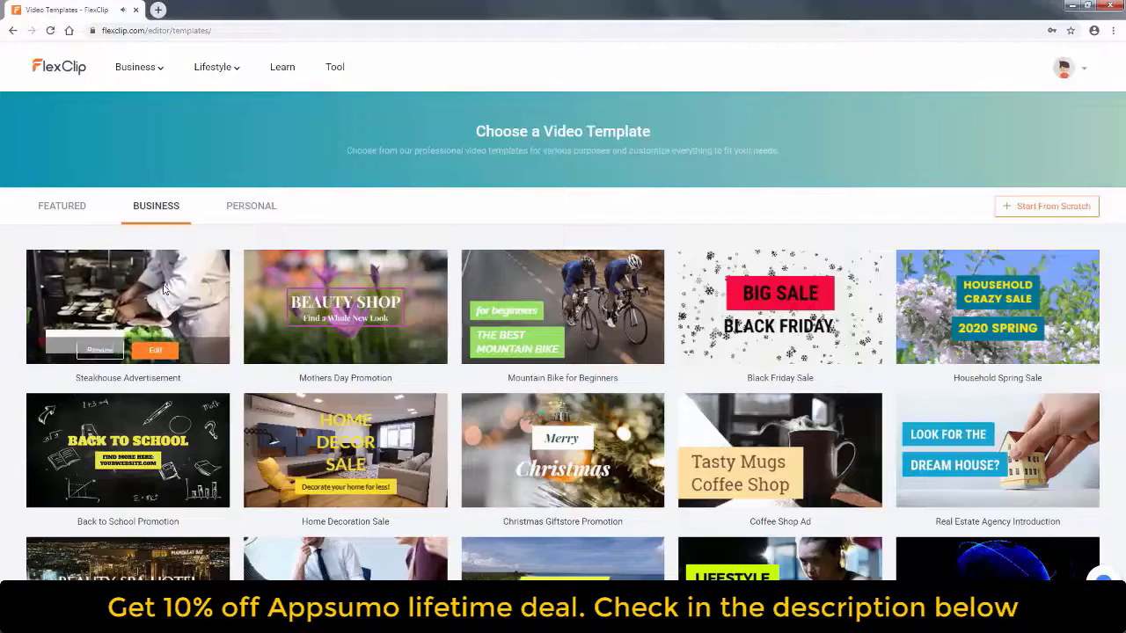
# - Open the Marketing Video Tutorial business template for editing
pyautogui.moveTo(1123, 255); pyautogui.dragTo(1122, 440)
pyautogui.moveTo(373, 206)
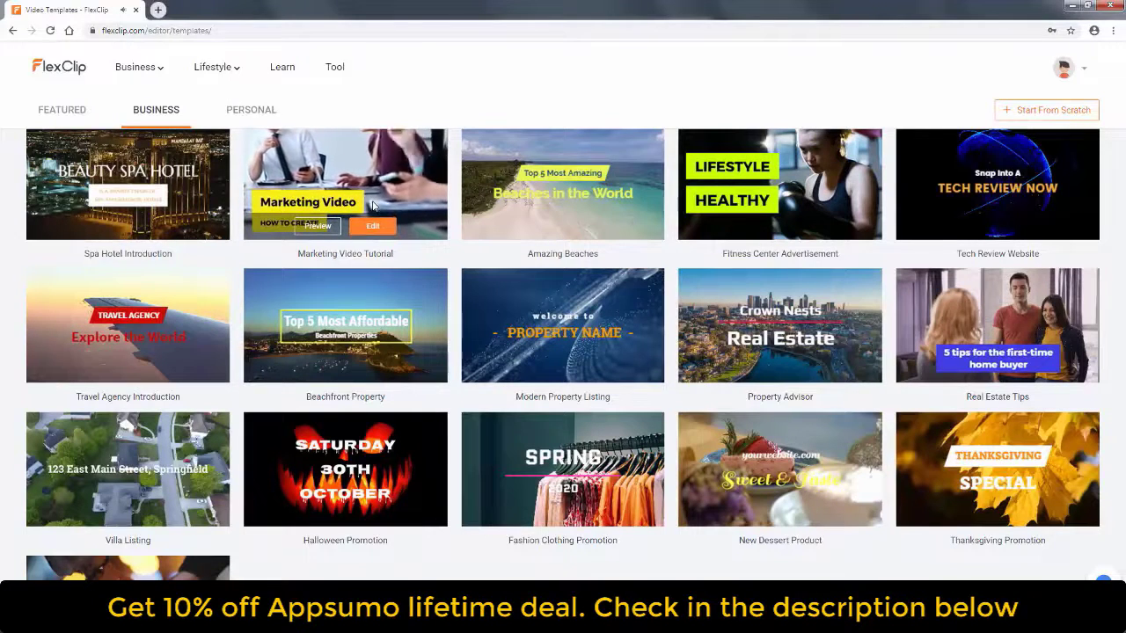
pyautogui.click(375, 228)
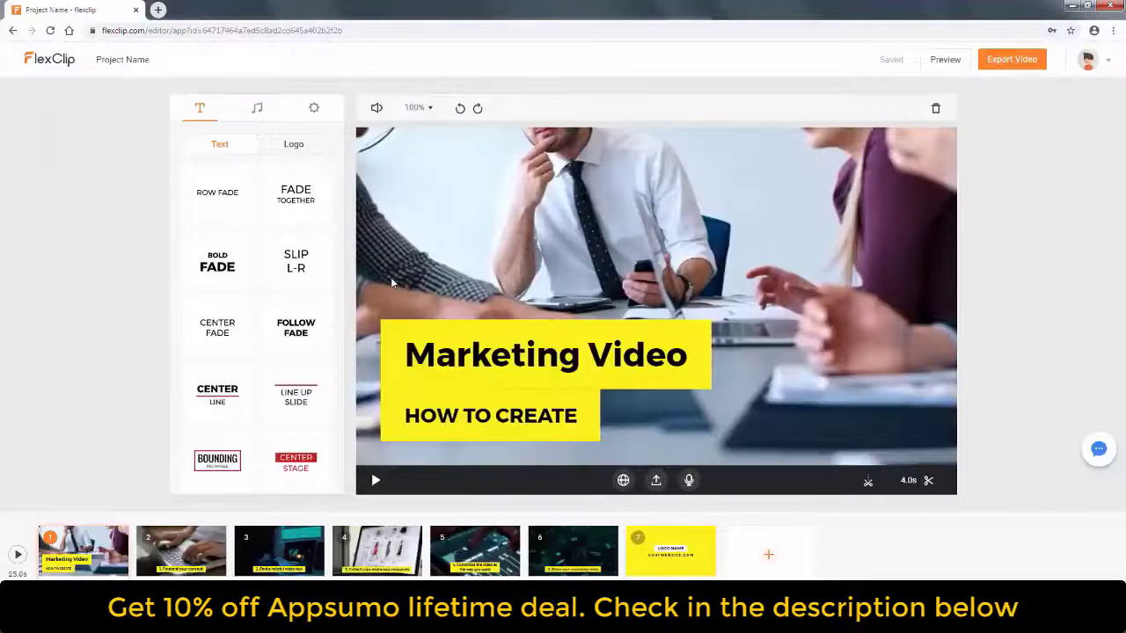
# - Look through scenes 2, 5 and 7 of the storyboard and play the first scene
pyautogui.click(182, 556)
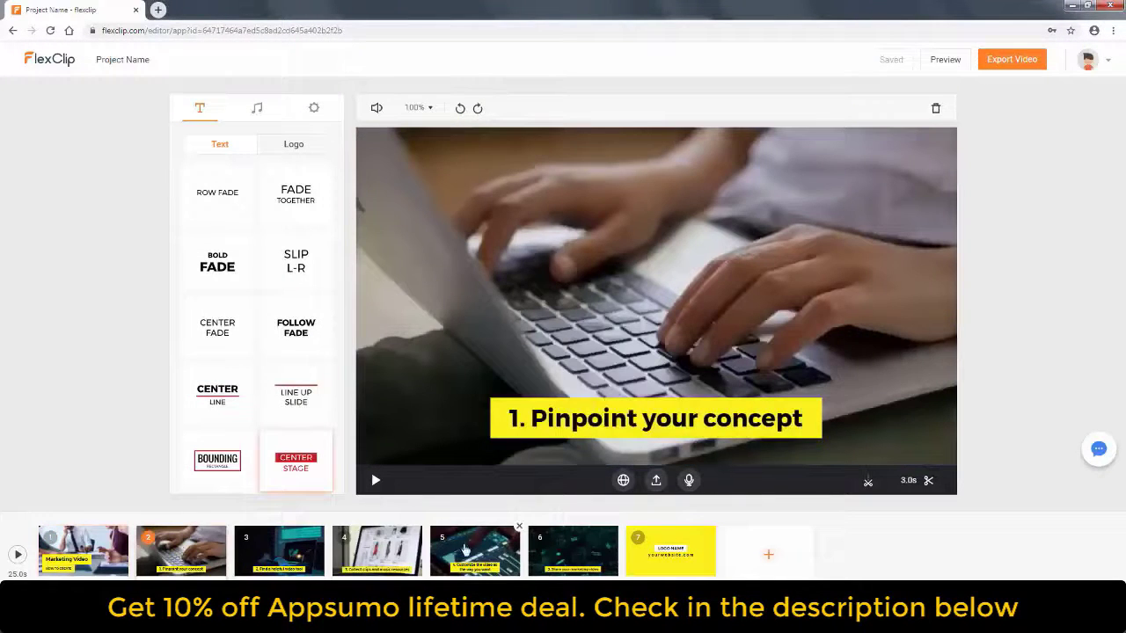
pyautogui.click(464, 550)
pyautogui.click(657, 551)
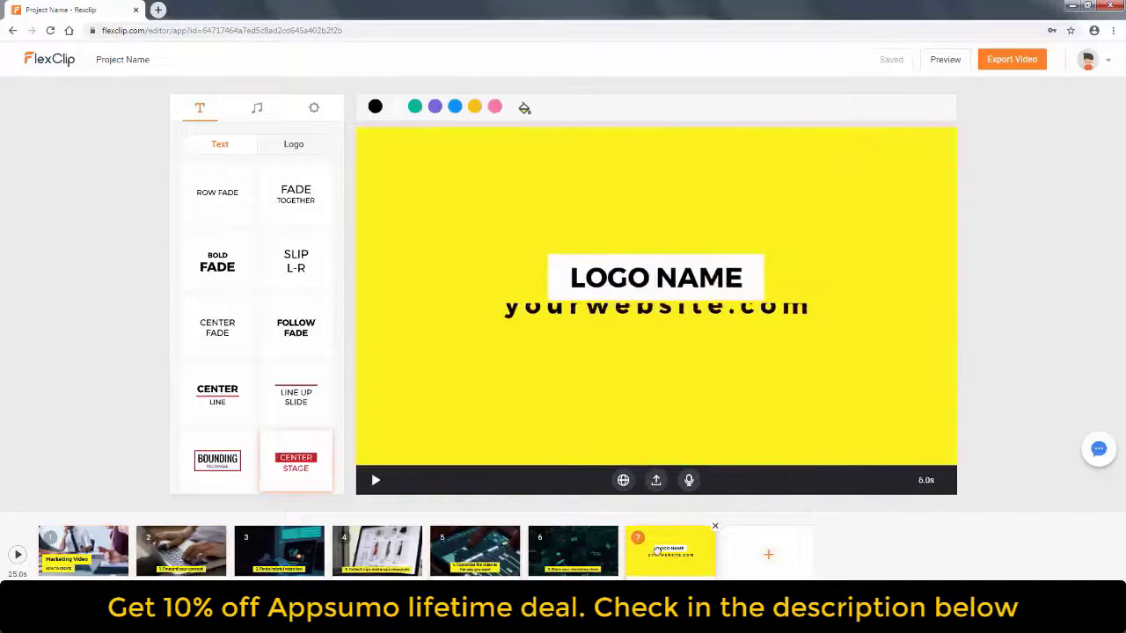
pyautogui.click(101, 545)
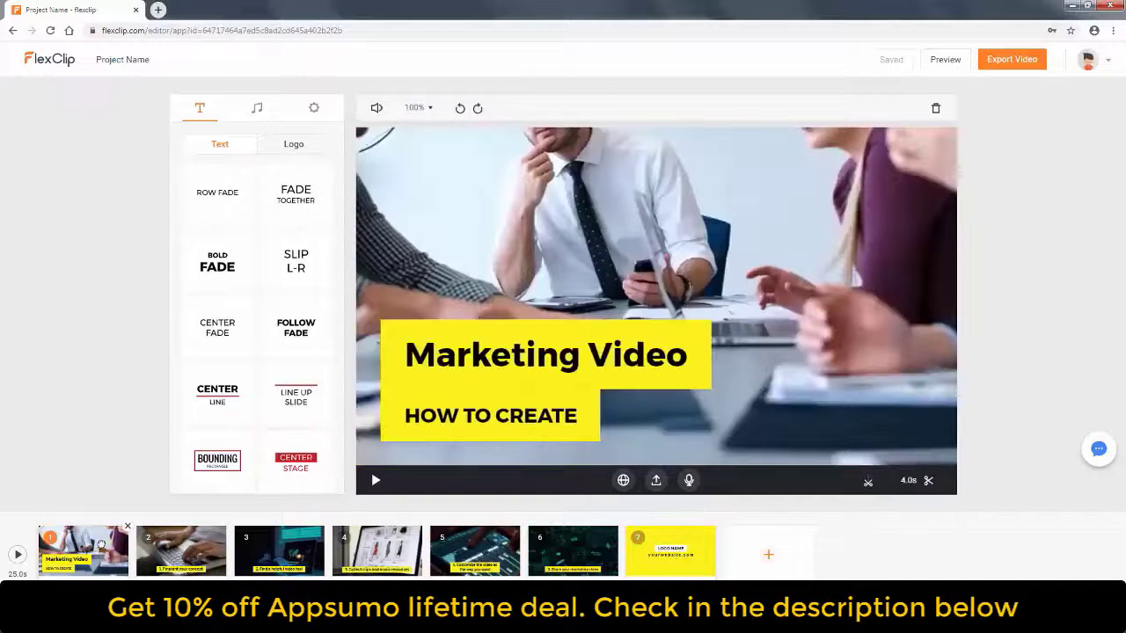
pyautogui.click(374, 483)
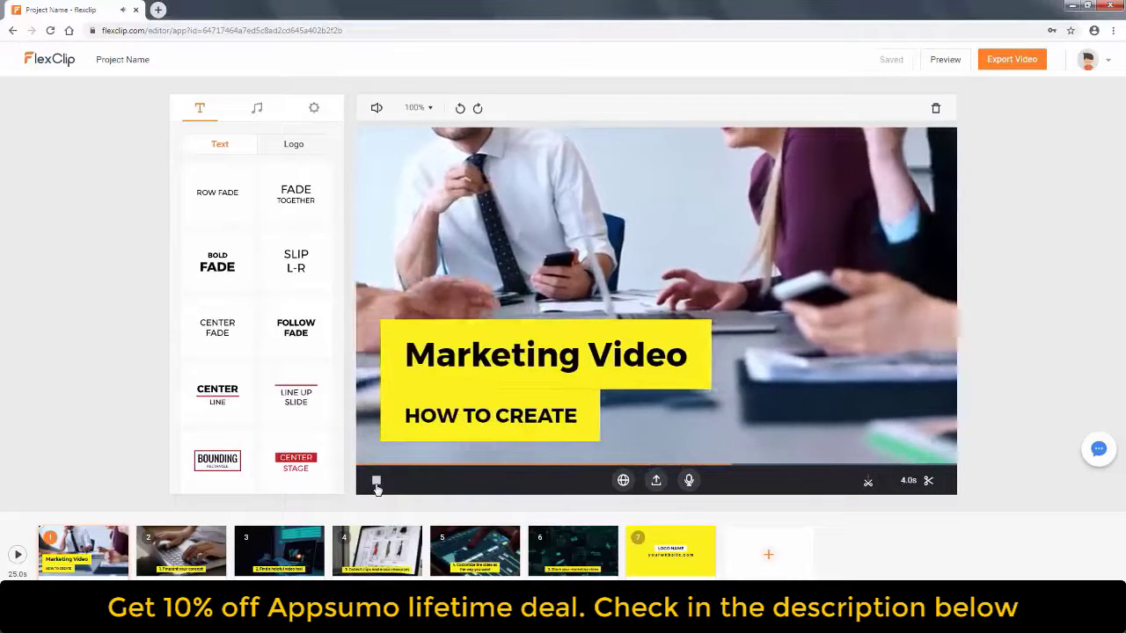
# - Change the first scene's title to "Corporation Video" and its subtitle to "How we work"
pyautogui.doubleClick(590, 370)
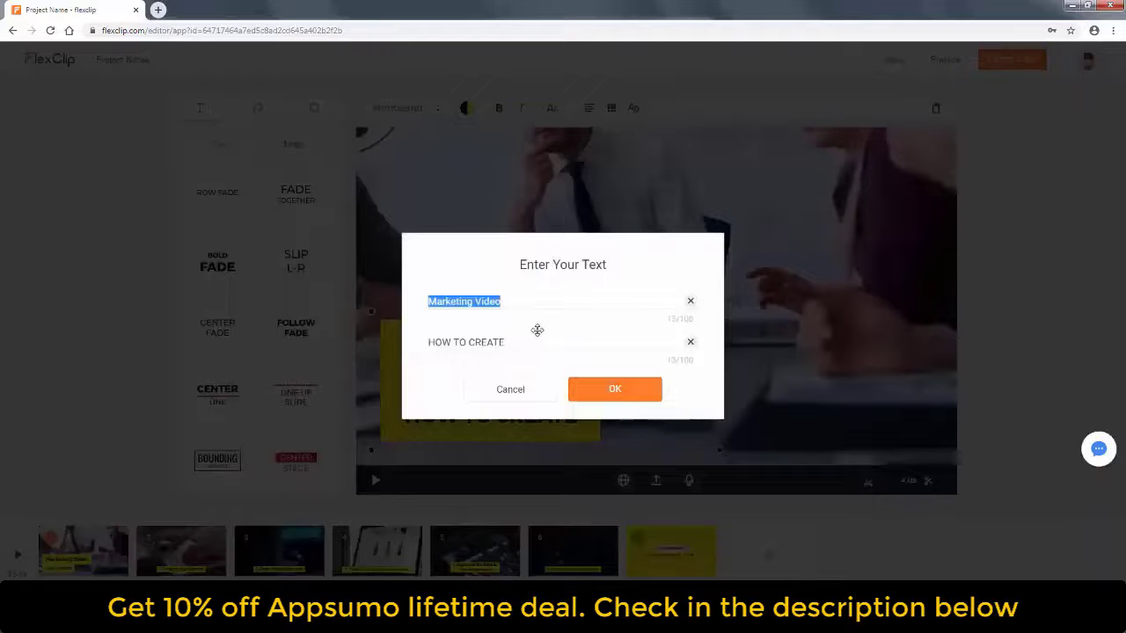
pyautogui.write('Corporation Video')
pyautogui.click(539, 335)
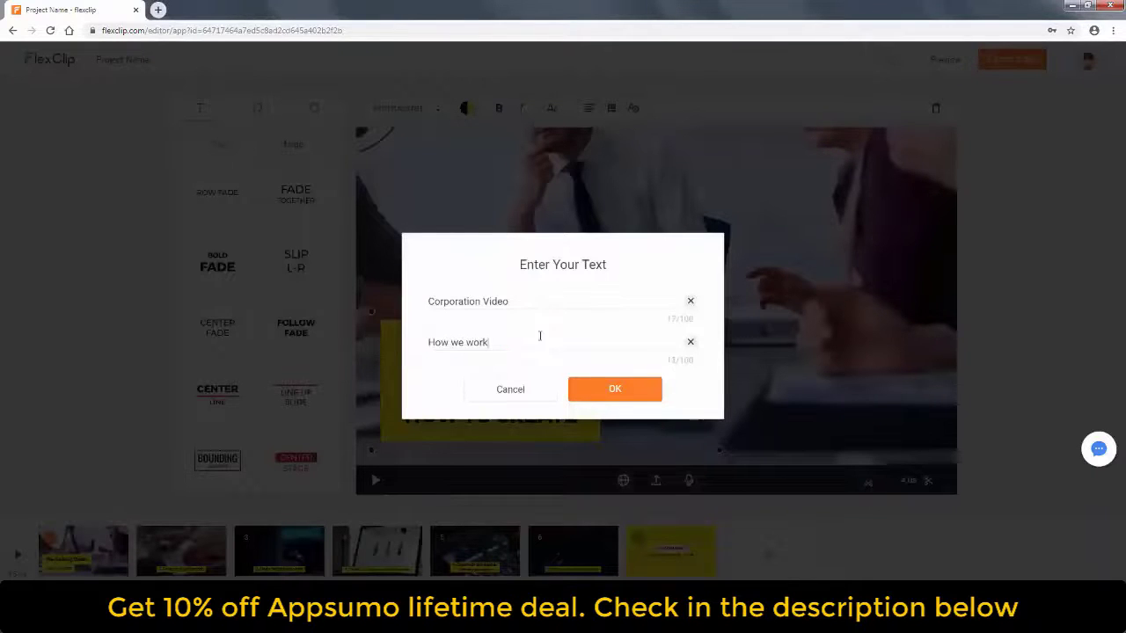
pyautogui.write('How we work')
pyautogui.click(596, 389)
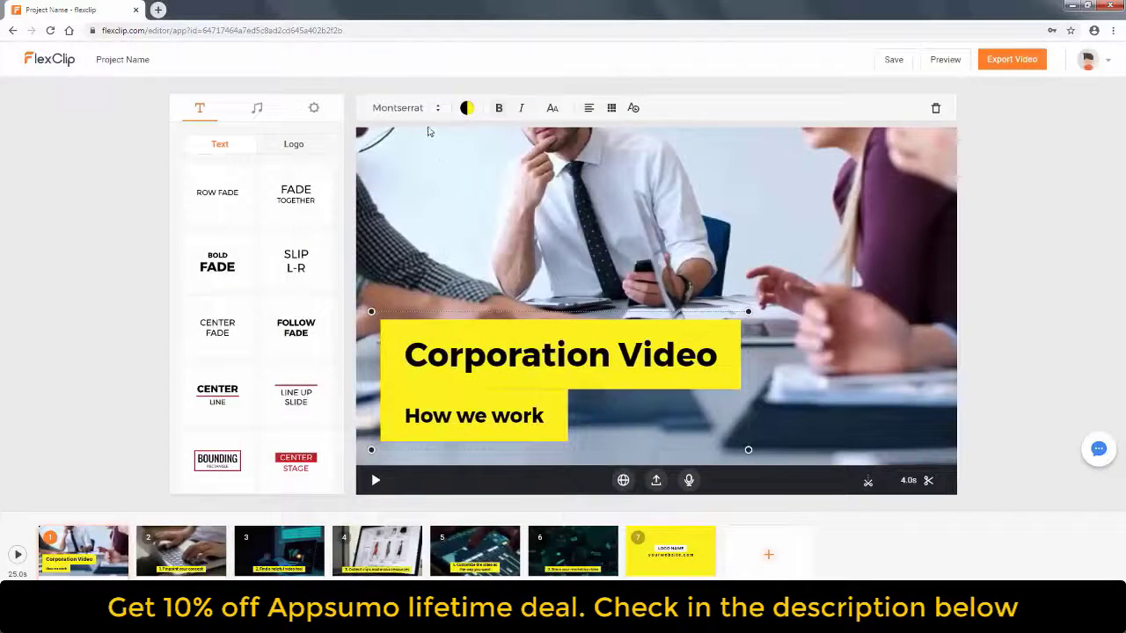
# - Try the bold Alfa Slab One font on the title and set it back to Montserrat
pyautogui.click(425, 106)
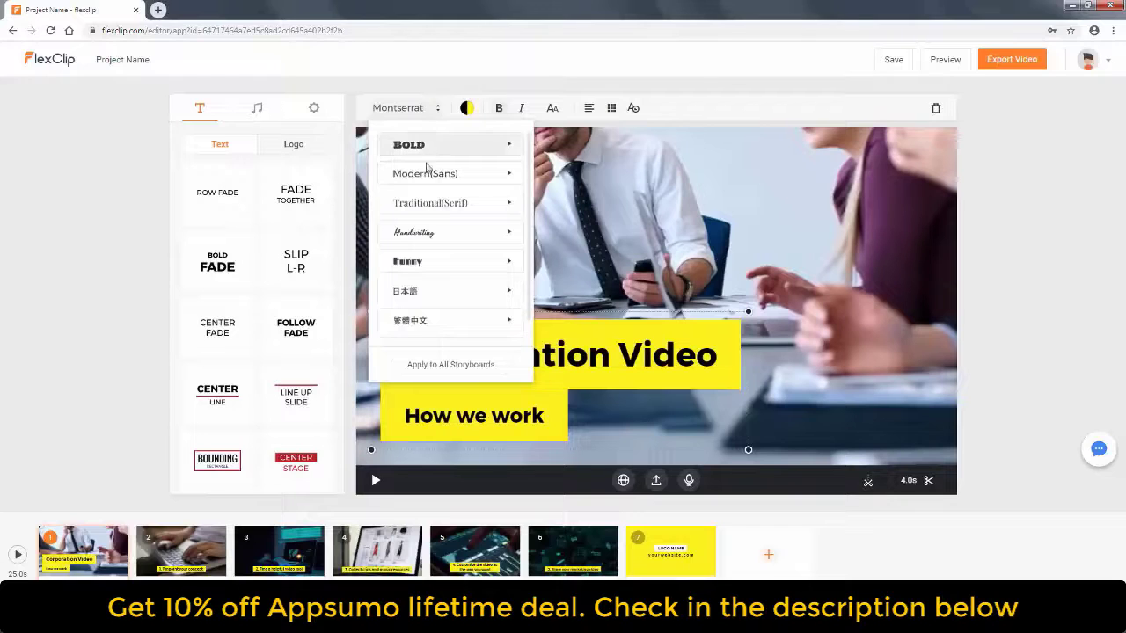
pyautogui.click(429, 147)
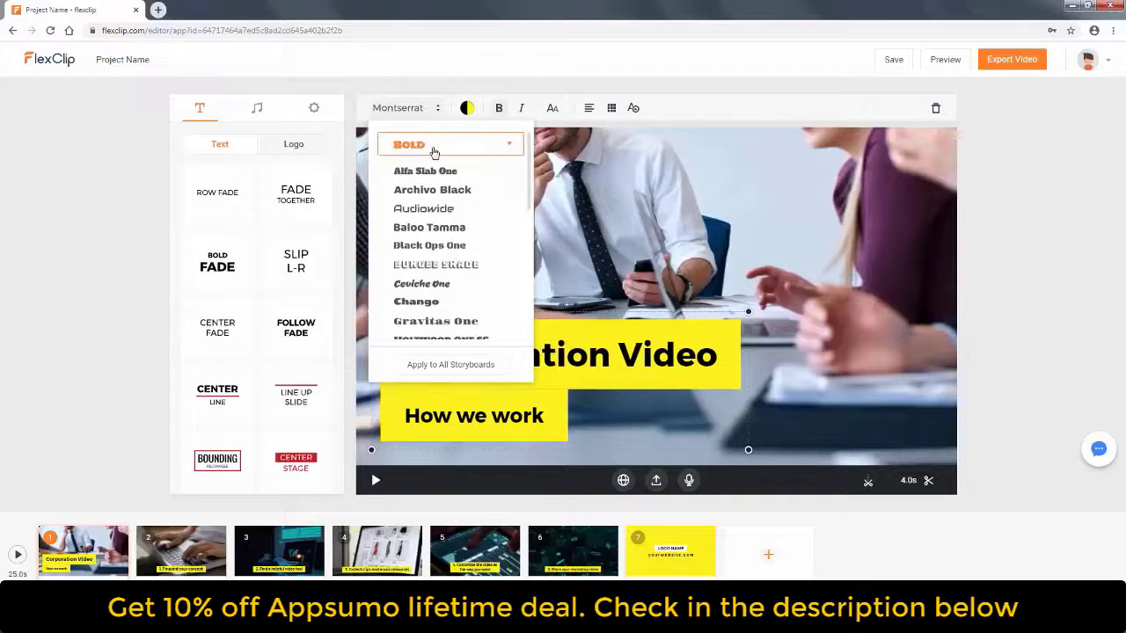
pyautogui.click(440, 171)
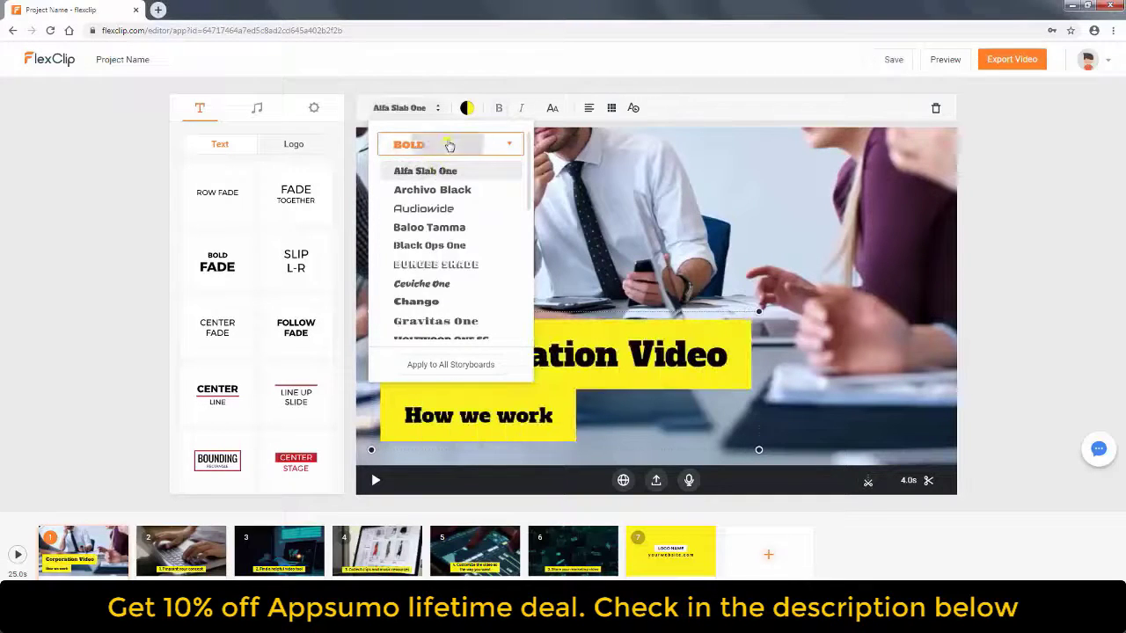
pyautogui.click(449, 146)
pyautogui.click(440, 173)
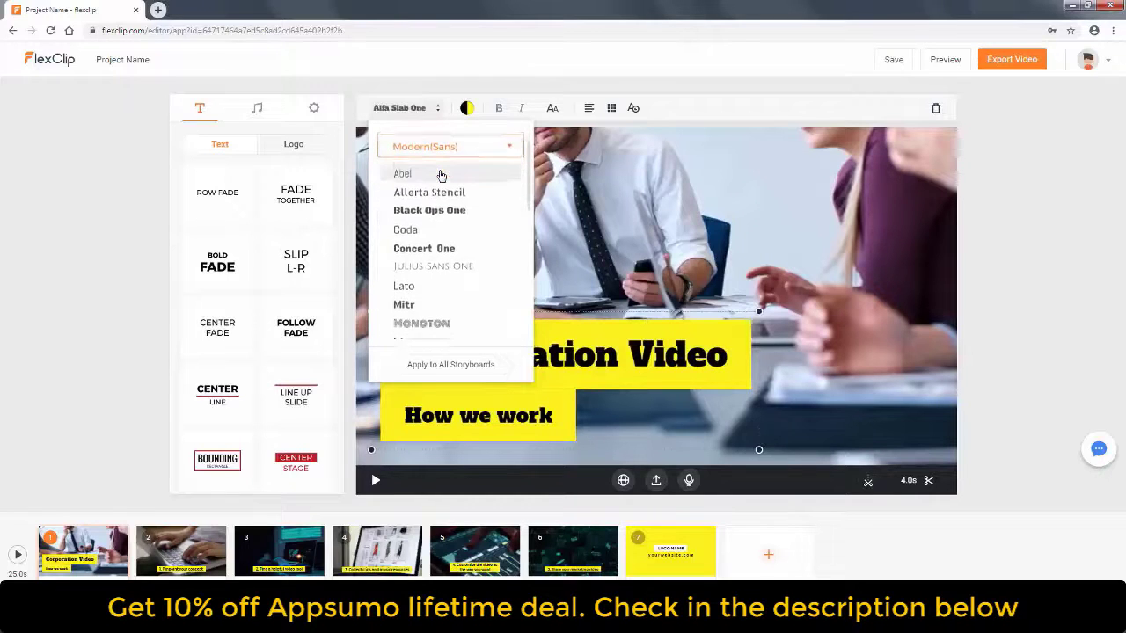
pyautogui.scroll(-3, 457, 255)
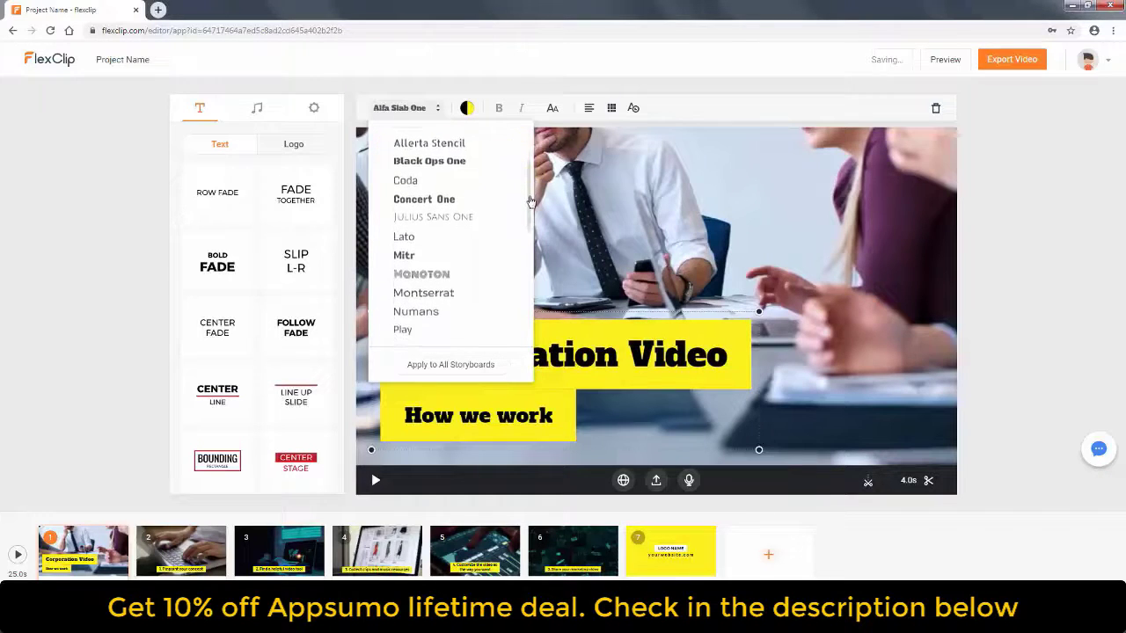
pyautogui.click(440, 280)
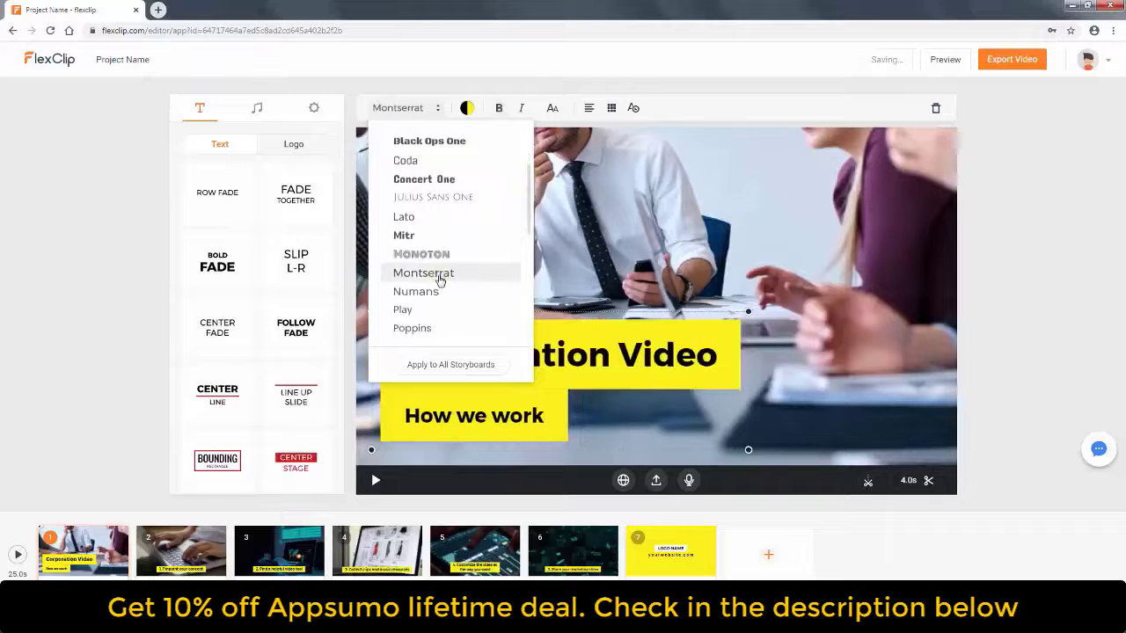
# - Recolour the title to white text on pink and apply the colours to all storyboards
pyautogui.click(466, 107)
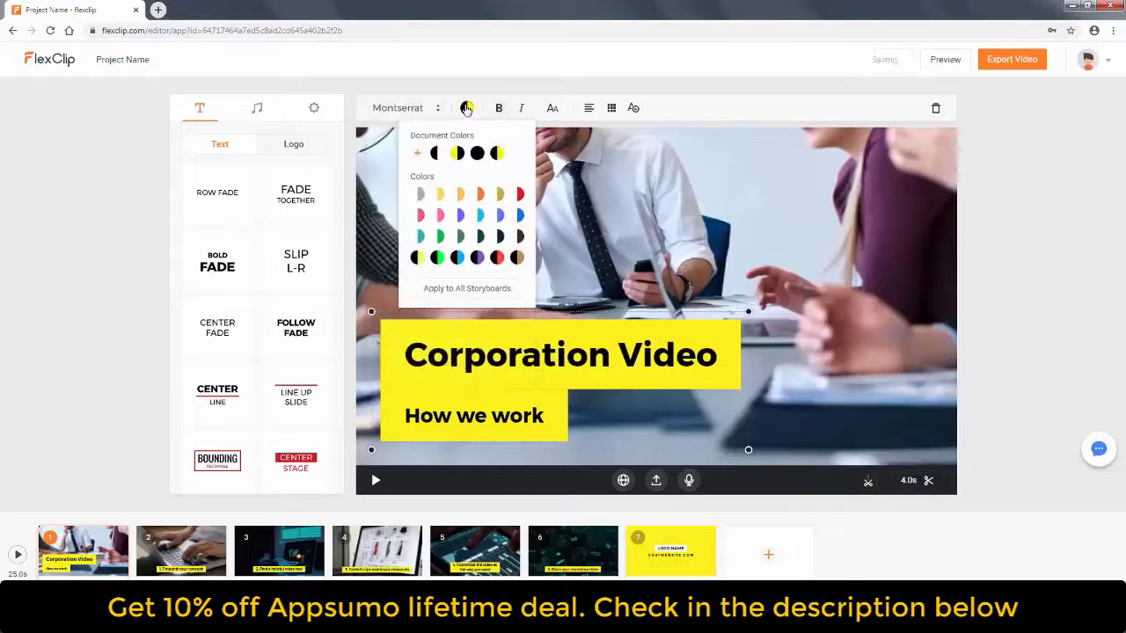
pyautogui.click(420, 215)
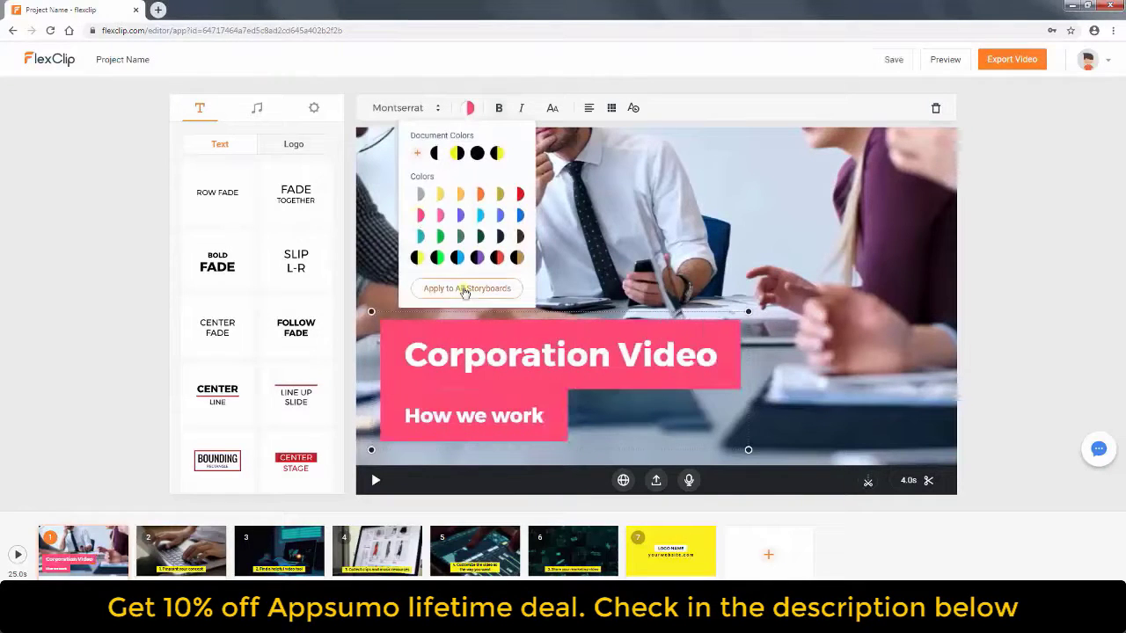
pyautogui.click(465, 290)
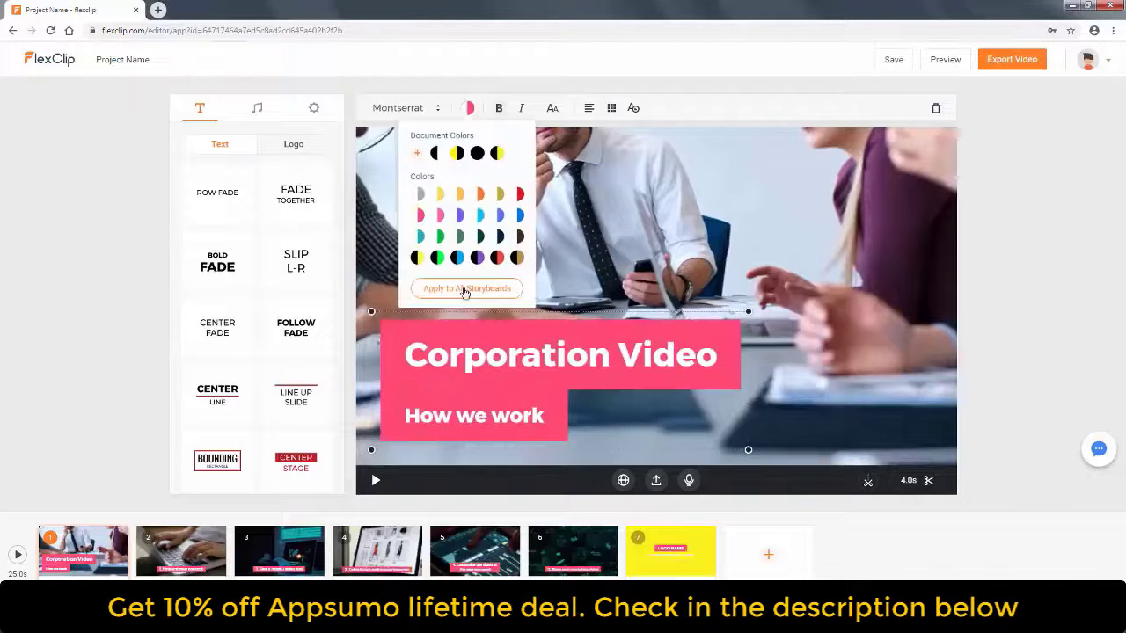
# - Set the title to black text (000000) on yellow (FCF21E) and apply the colours to all storyboards
pyautogui.click(455, 154)
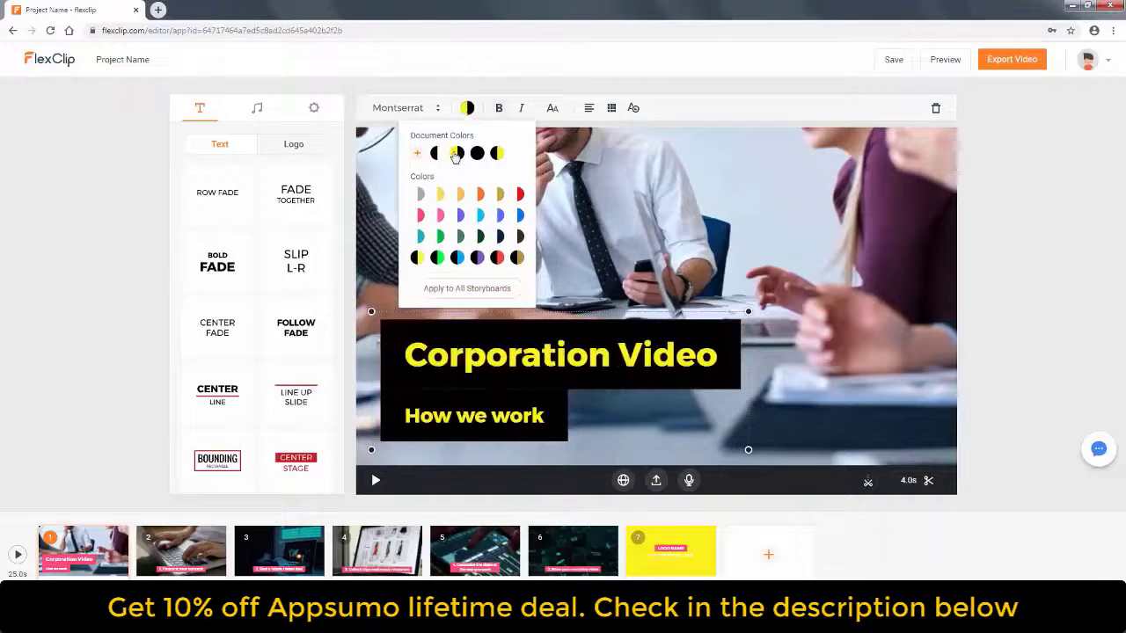
pyautogui.click(496, 154)
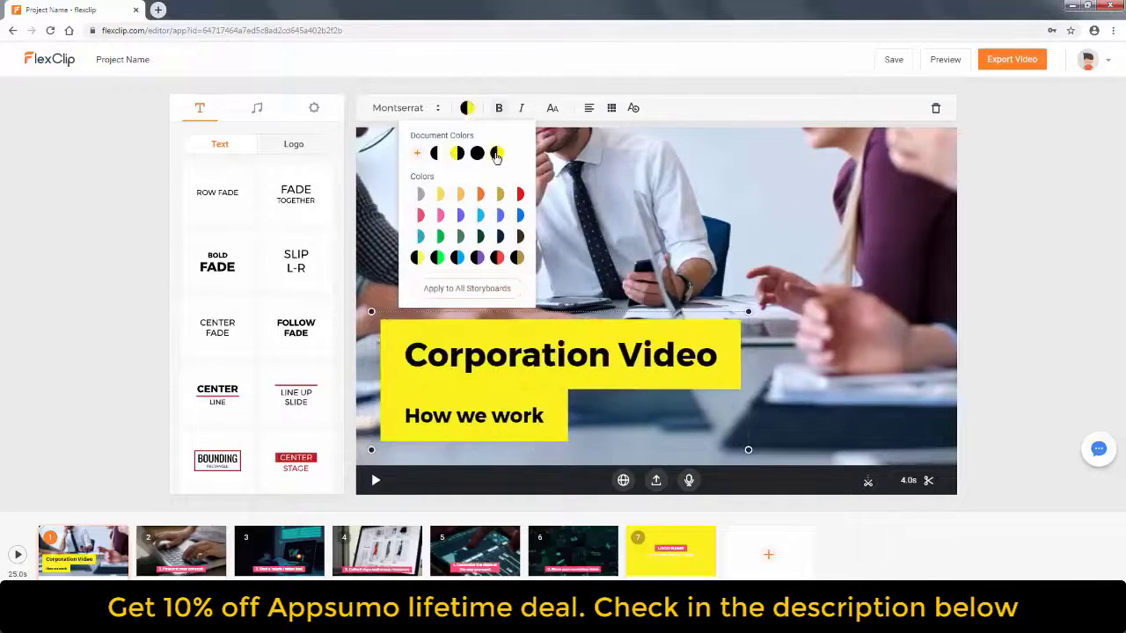
pyautogui.click(418, 154)
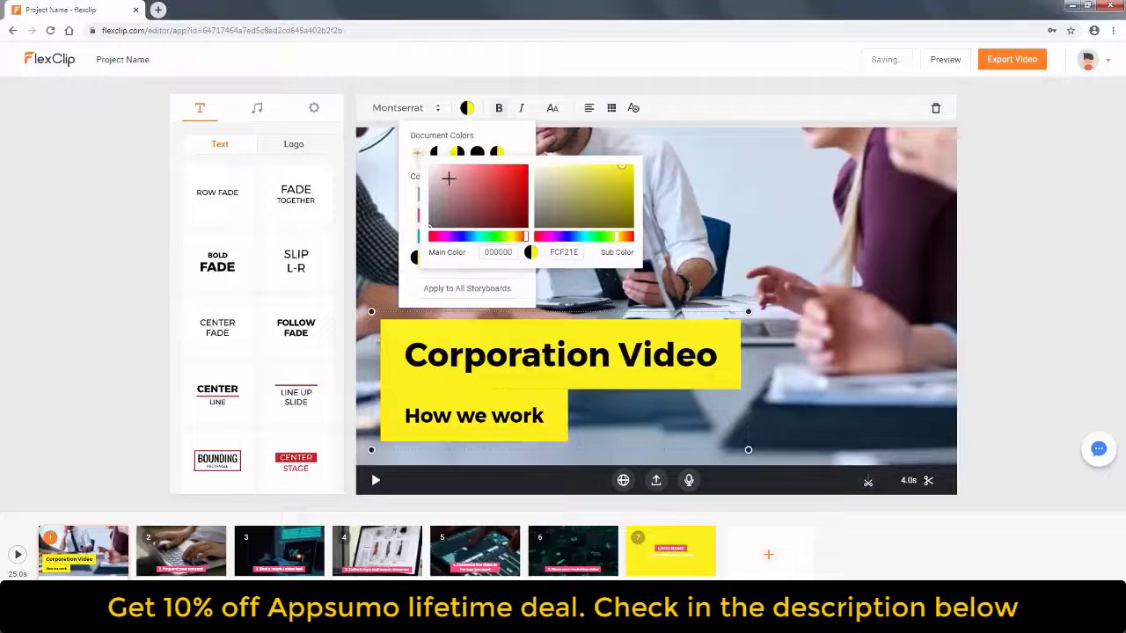
pyautogui.moveTo(448, 179); pyautogui.dragTo(428, 226)
pyautogui.click(508, 133)
pyautogui.click(463, 289)
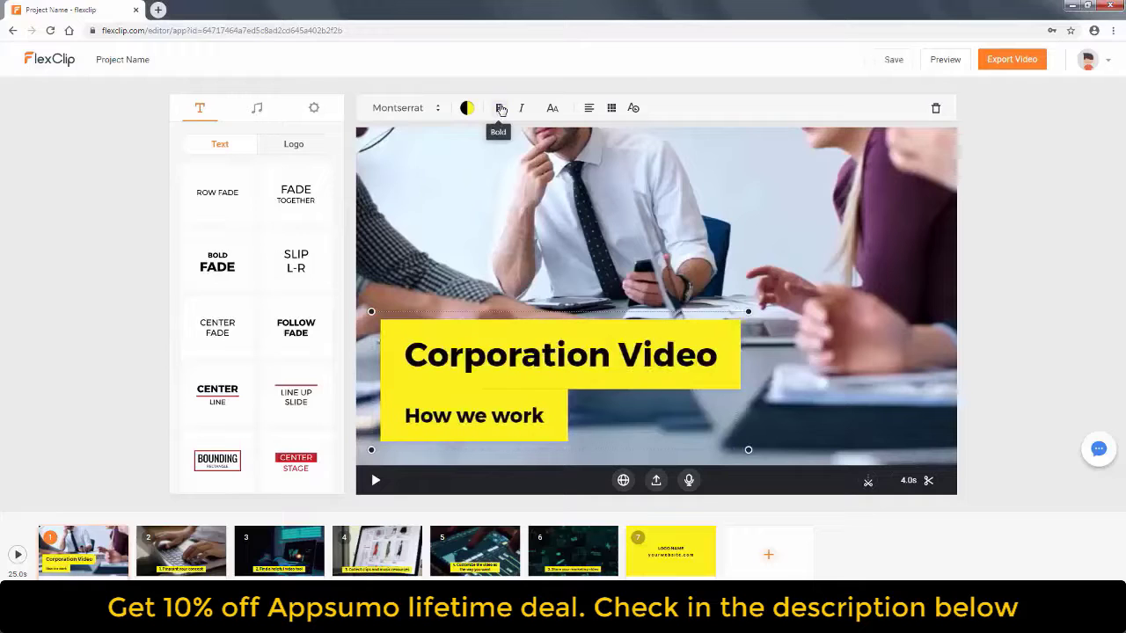
# - Try right alignment and the centre and top-right positions for the title, and place it in the video frame's bottom-left corner
pyautogui.click(589, 108)
pyautogui.click(612, 141)
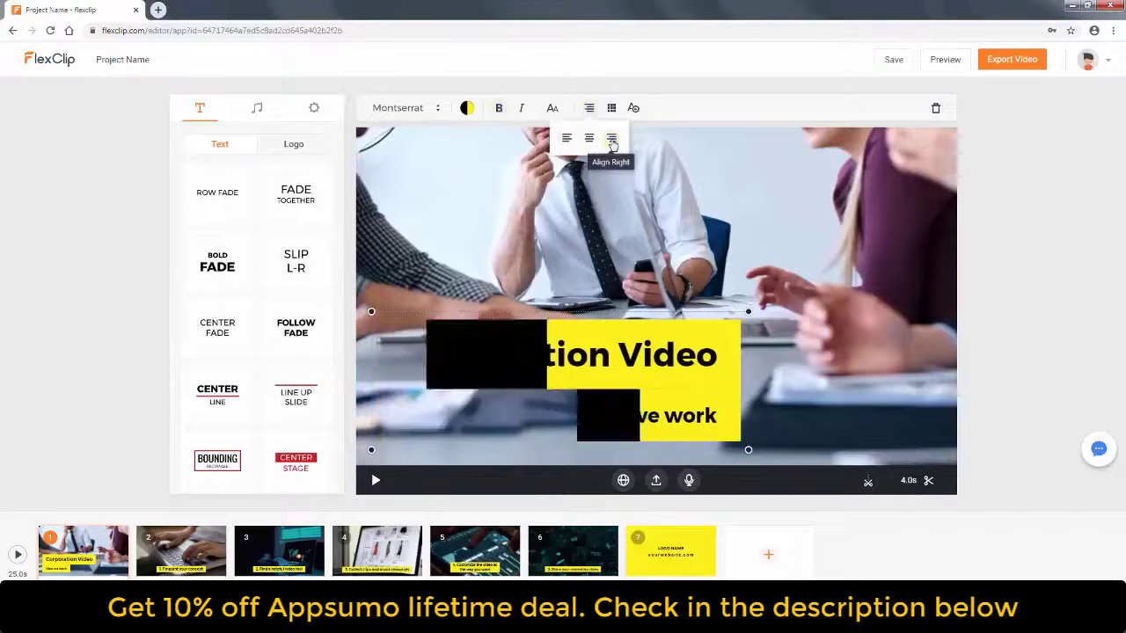
pyautogui.click(611, 108)
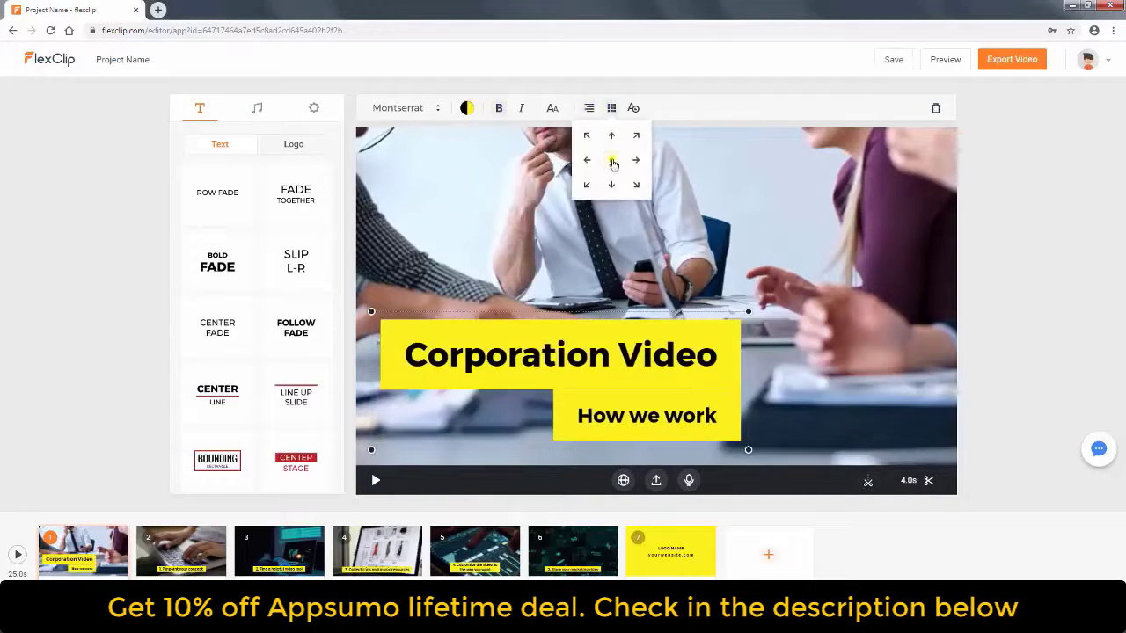
pyautogui.click(612, 161)
pyautogui.click(634, 137)
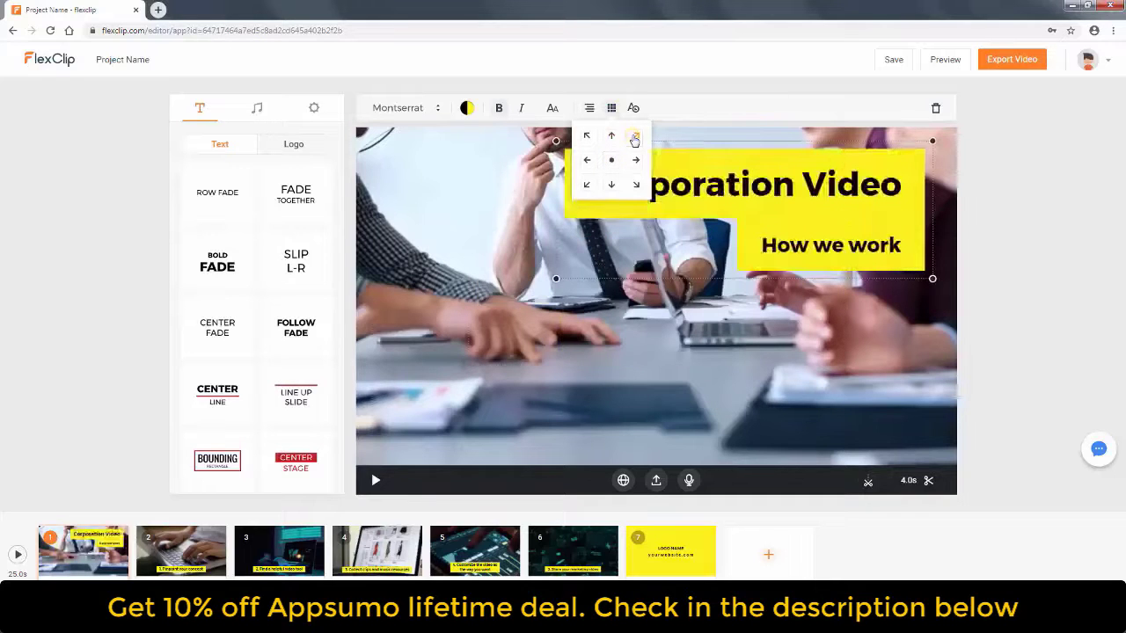
pyautogui.click(590, 183)
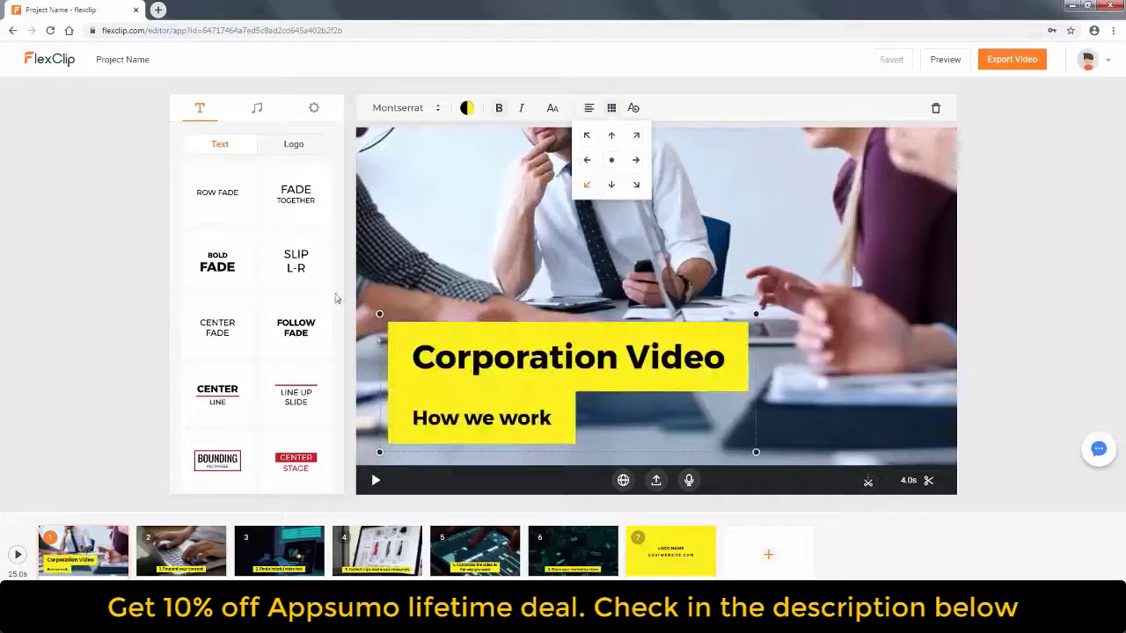
# - Try the Center Line, Bounding Rectangle, Center Stage, Quick Slide and High Light styles on the title, and set it to Roll Up
pyautogui.click(224, 397)
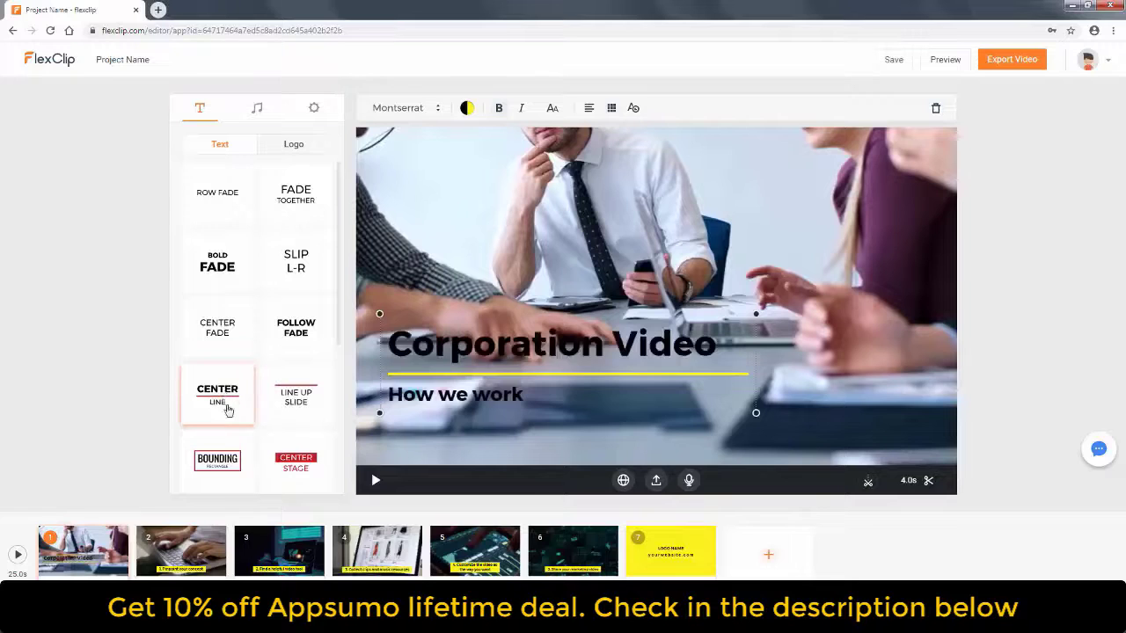
pyautogui.click(229, 464)
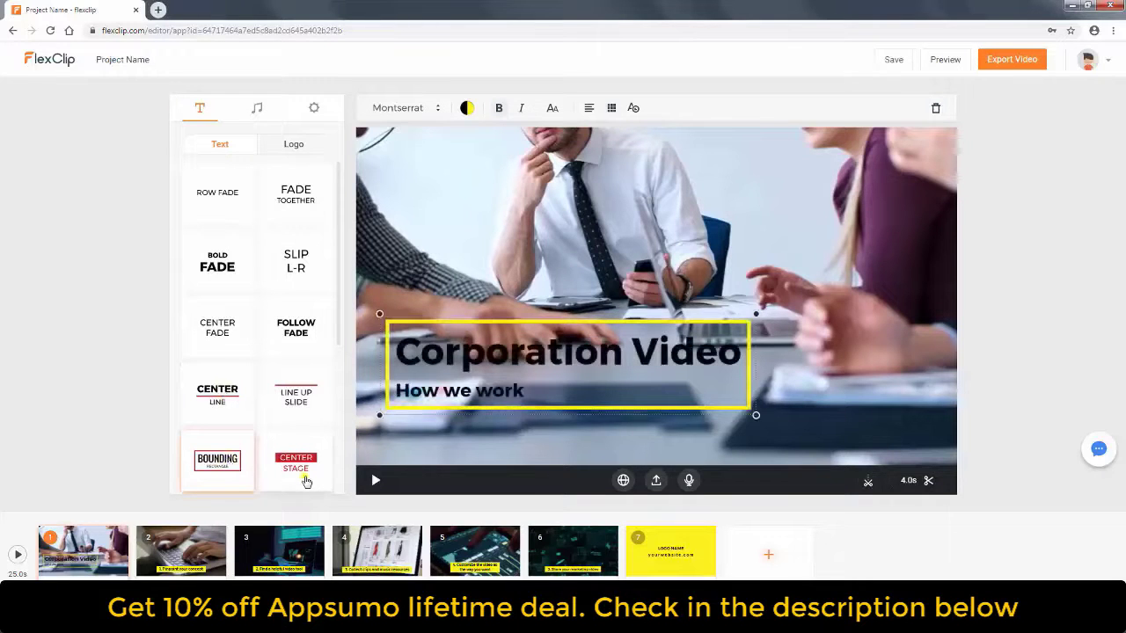
pyautogui.click(306, 481)
pyautogui.moveTo(339, 333); pyautogui.dragTo(339, 466)
pyautogui.click(297, 343)
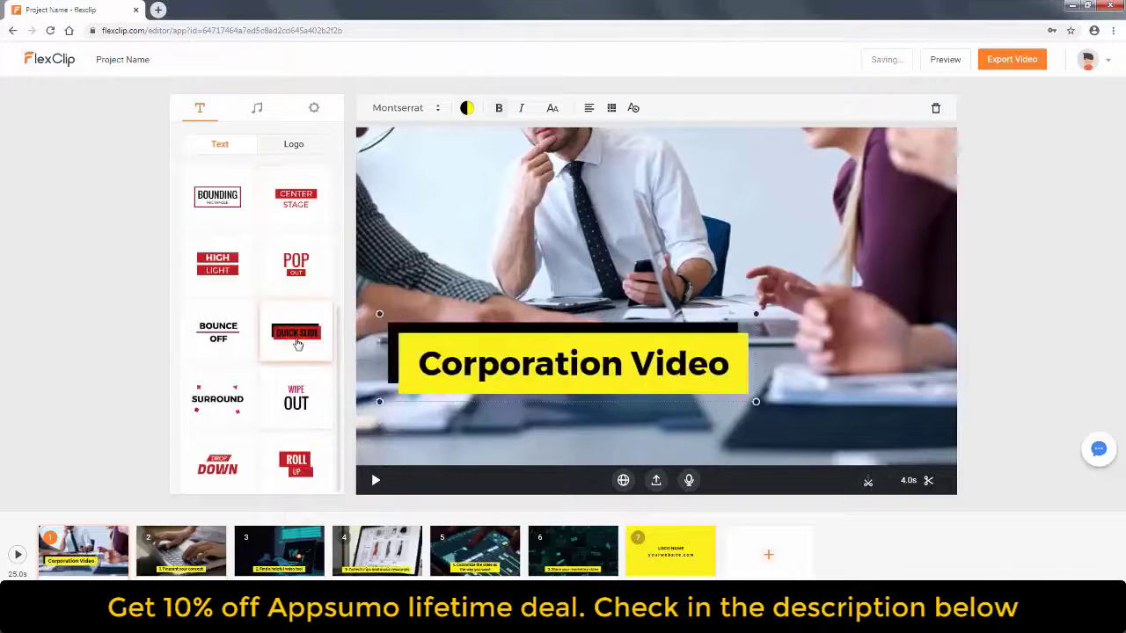
pyautogui.click(230, 278)
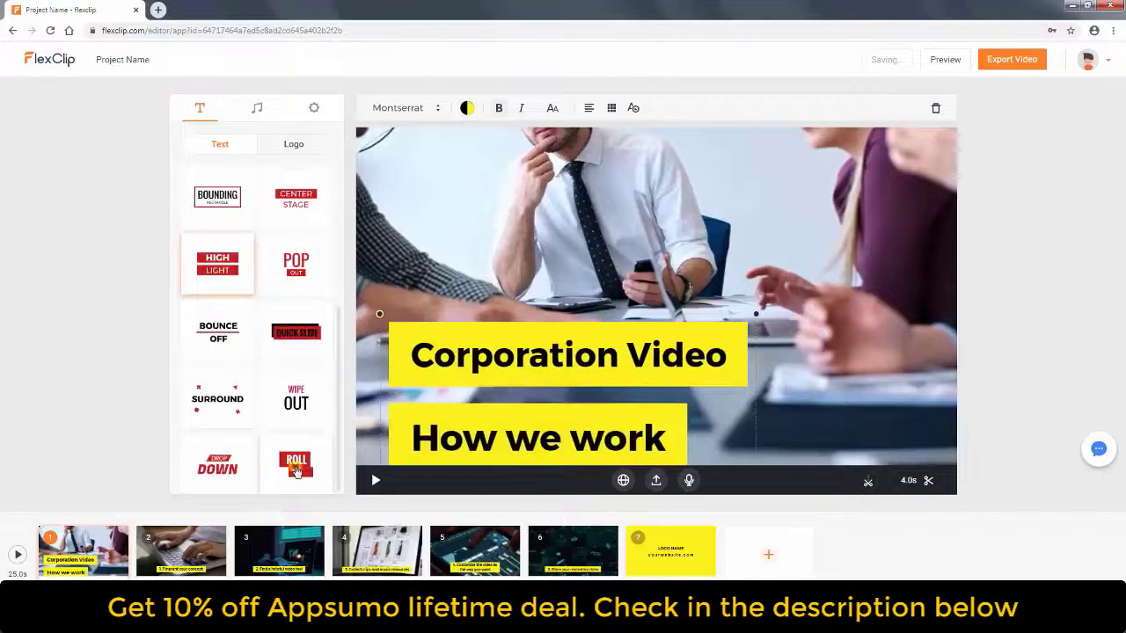
pyautogui.click(296, 471)
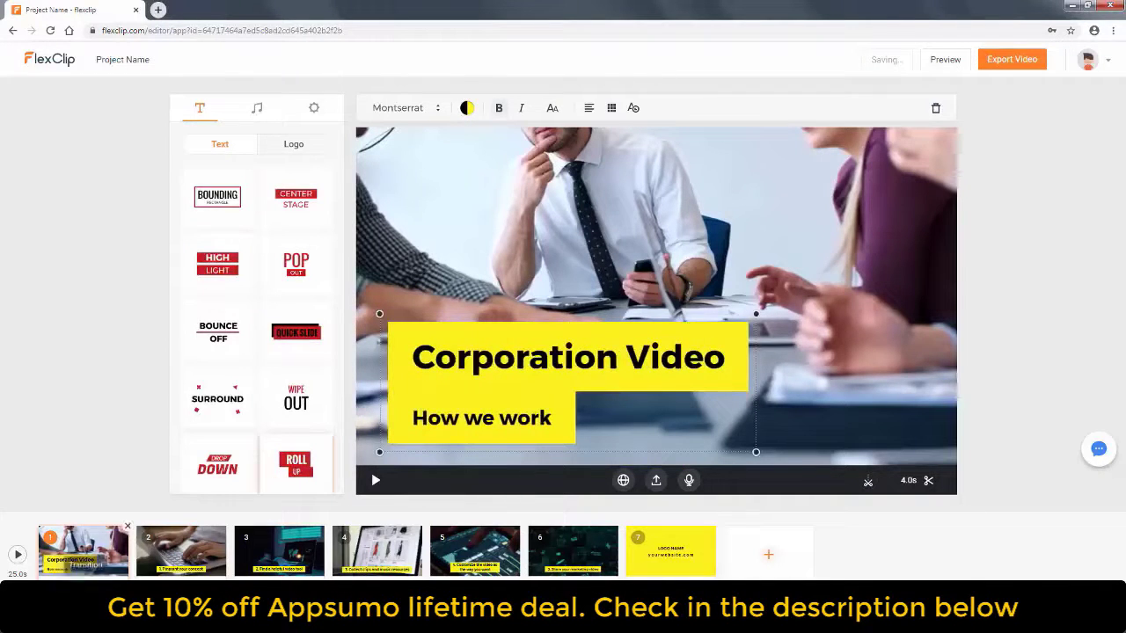
# - Apply the Cross Dissolve transition after the first scene and preview the whole video
pyautogui.click(86, 587)
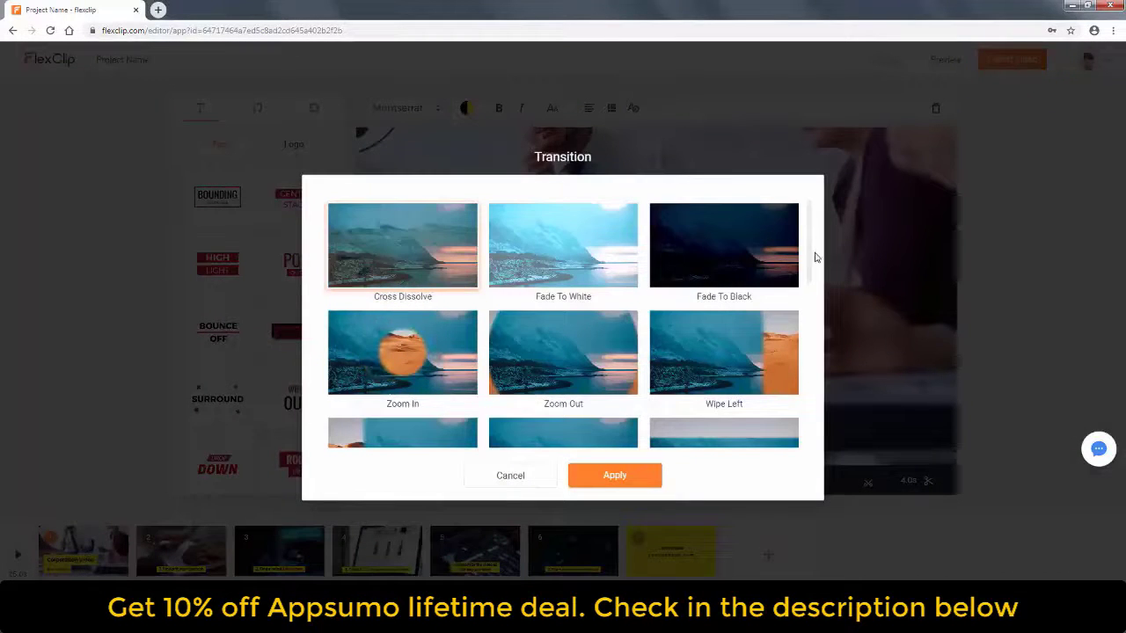
pyautogui.moveTo(809, 263); pyautogui.dragTo(814, 348)
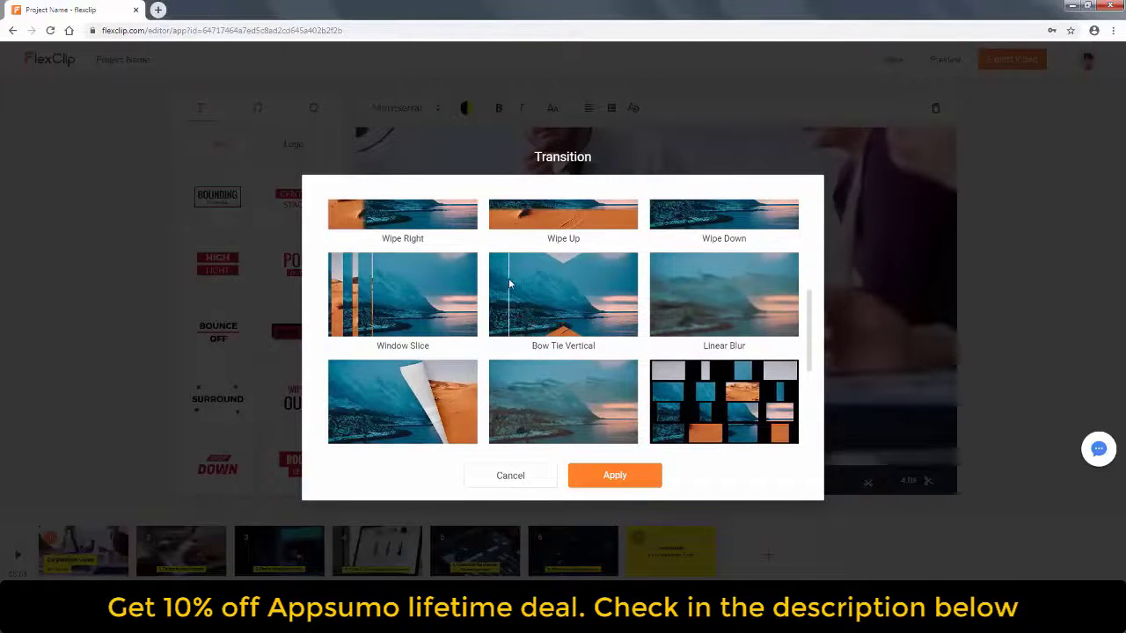
pyautogui.click(618, 479)
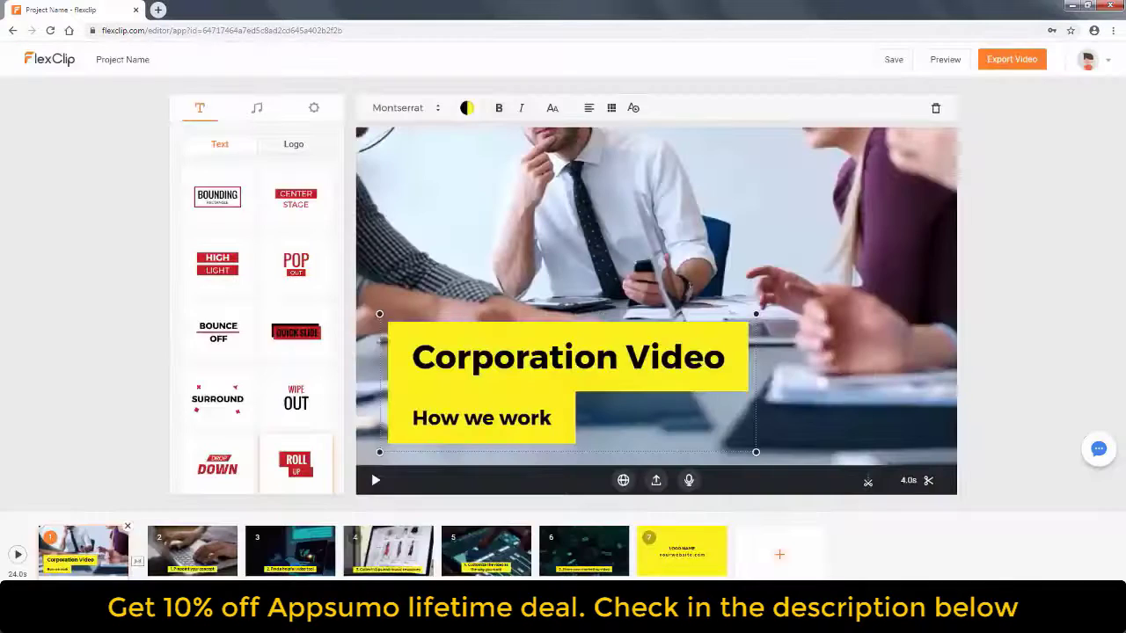
pyautogui.click(18, 555)
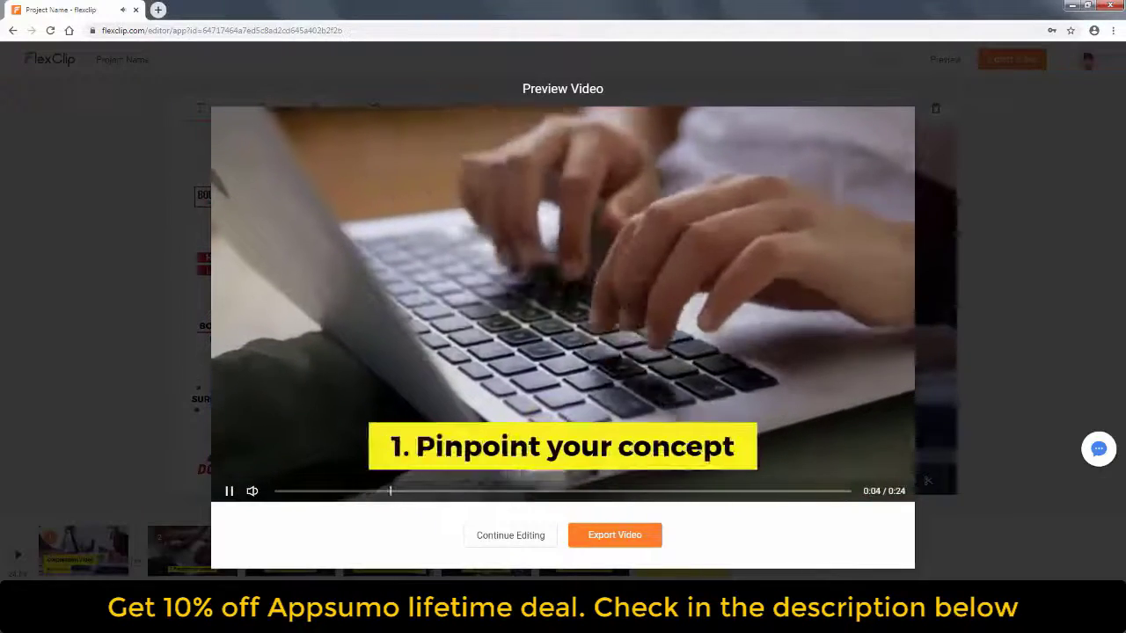
# - Close the video preview and remove the sixth and fifth storyboards from the project
pyautogui.click(508, 536)
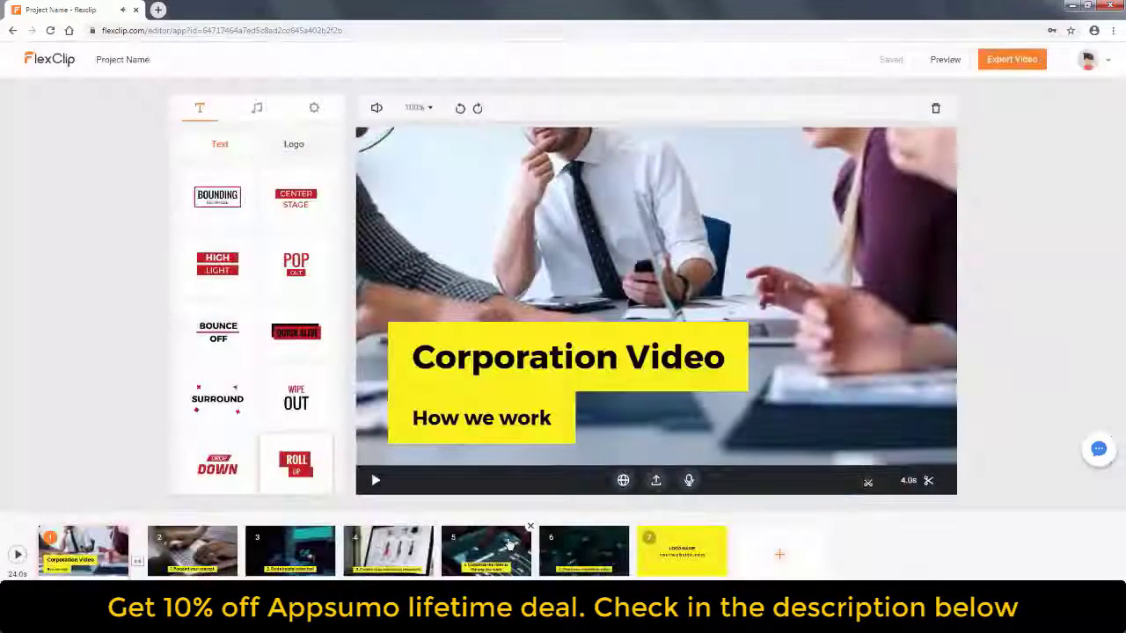
pyautogui.click(625, 527)
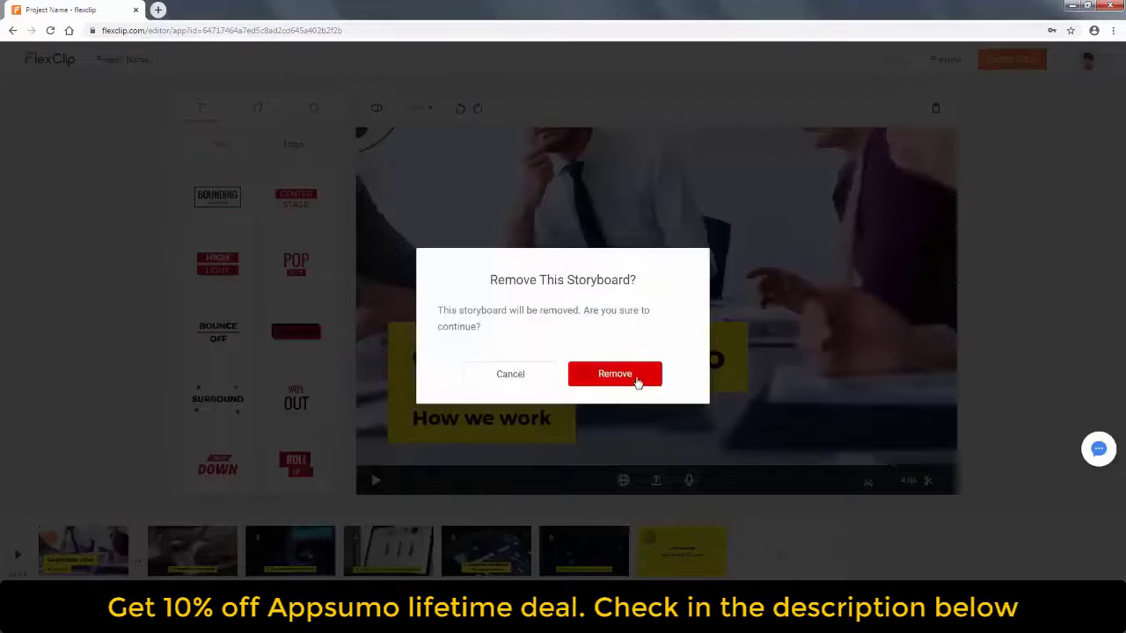
pyautogui.click(614, 374)
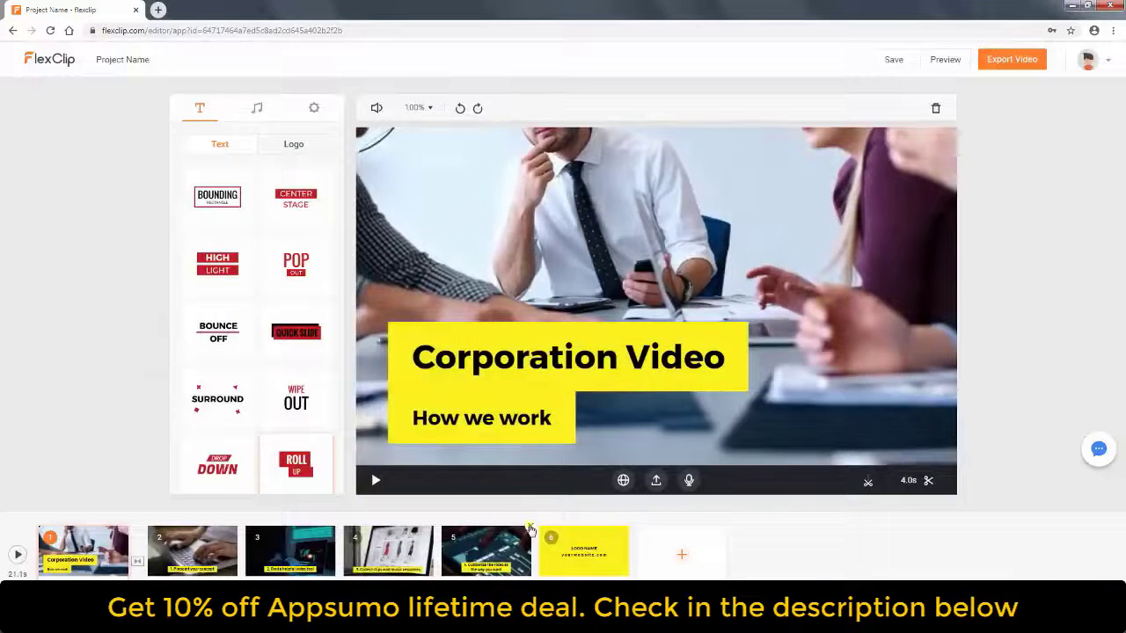
pyautogui.click(529, 526)
pyautogui.click(626, 376)
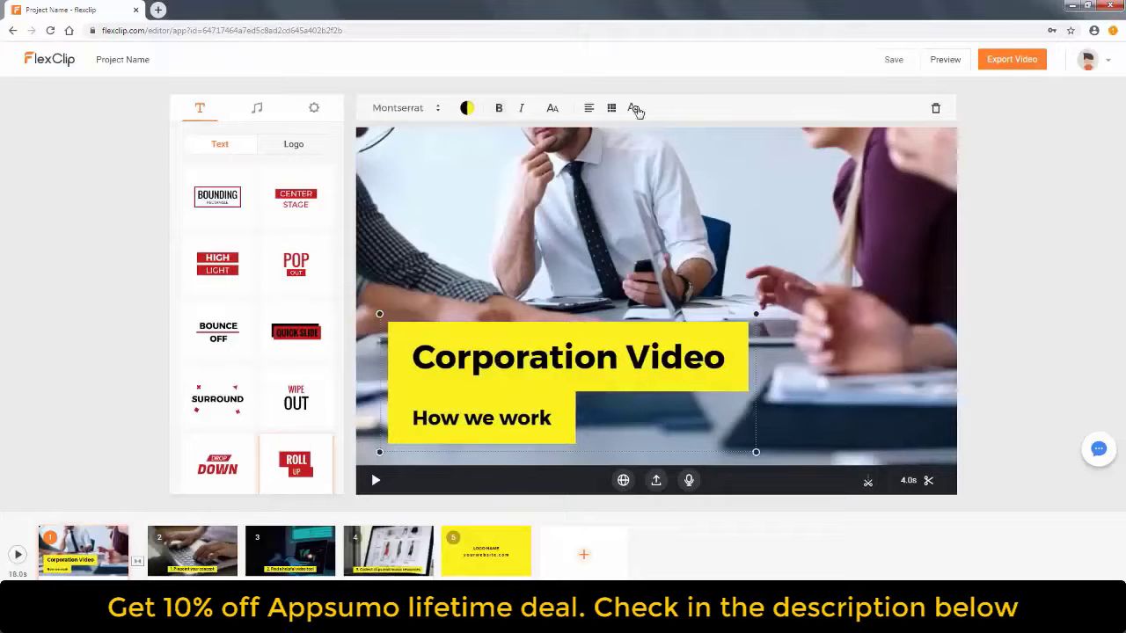
# - Shorten the opening title's display time to about the first 70% of the scene and play the scene back
pyautogui.click(635, 108)
pyautogui.moveTo(776, 487); pyautogui.dragTo(701, 489)
pyautogui.moveTo(624, 489)
pyautogui.mouseDown()
pyautogui.moveTo(737, 491)
pyautogui.moveTo(631, 489)
pyautogui.mouseUp()
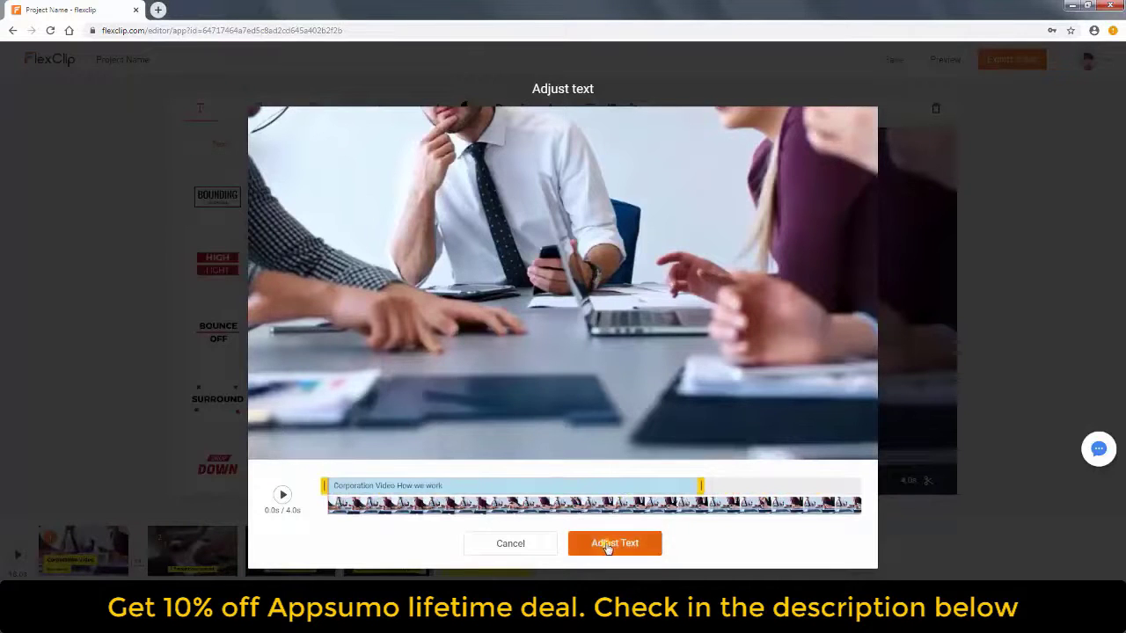
pyautogui.click(607, 543)
pyautogui.click(375, 481)
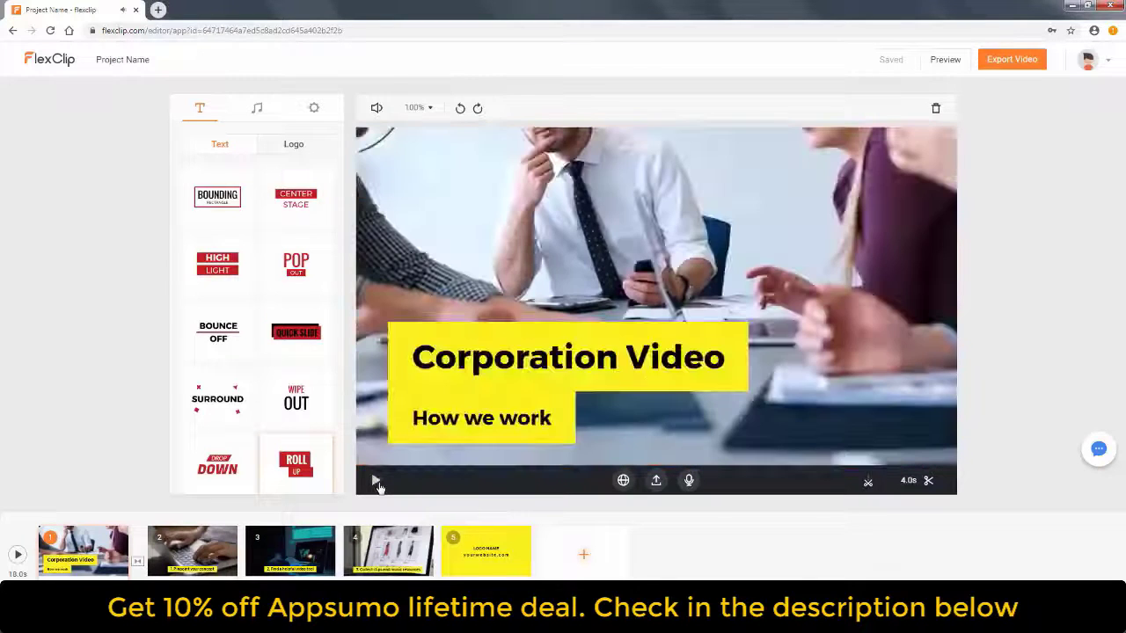
# - Search the stock videos for "business" for a new storyboard and open the clip of the team meeting around a table
pyautogui.moveTo(590, 555)
pyautogui.click(589, 475)
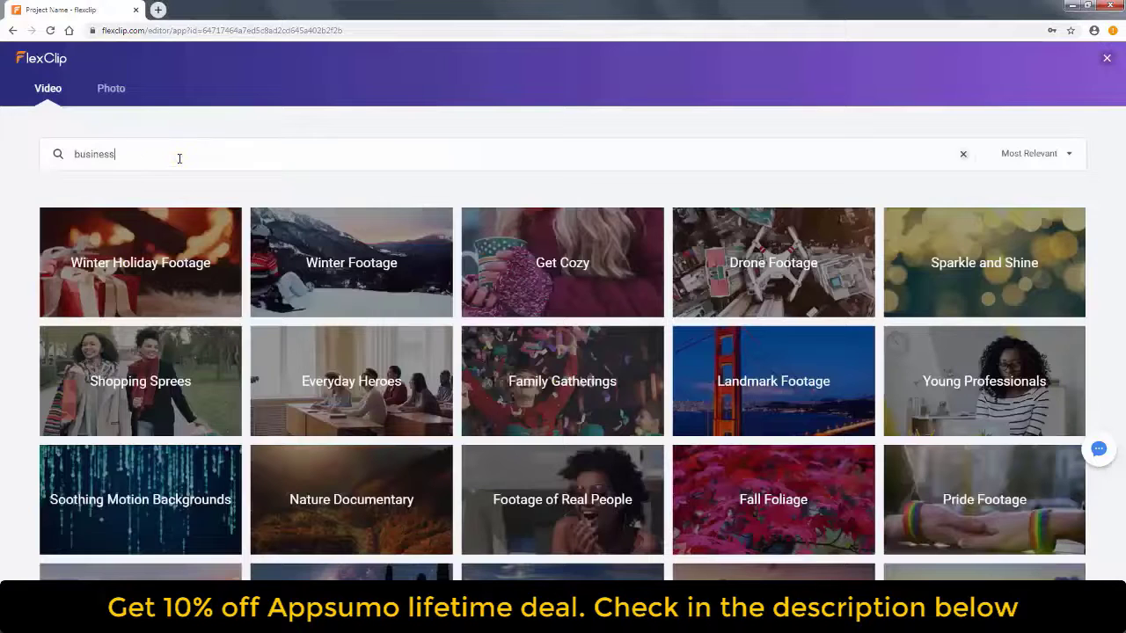
pyautogui.press('Return')
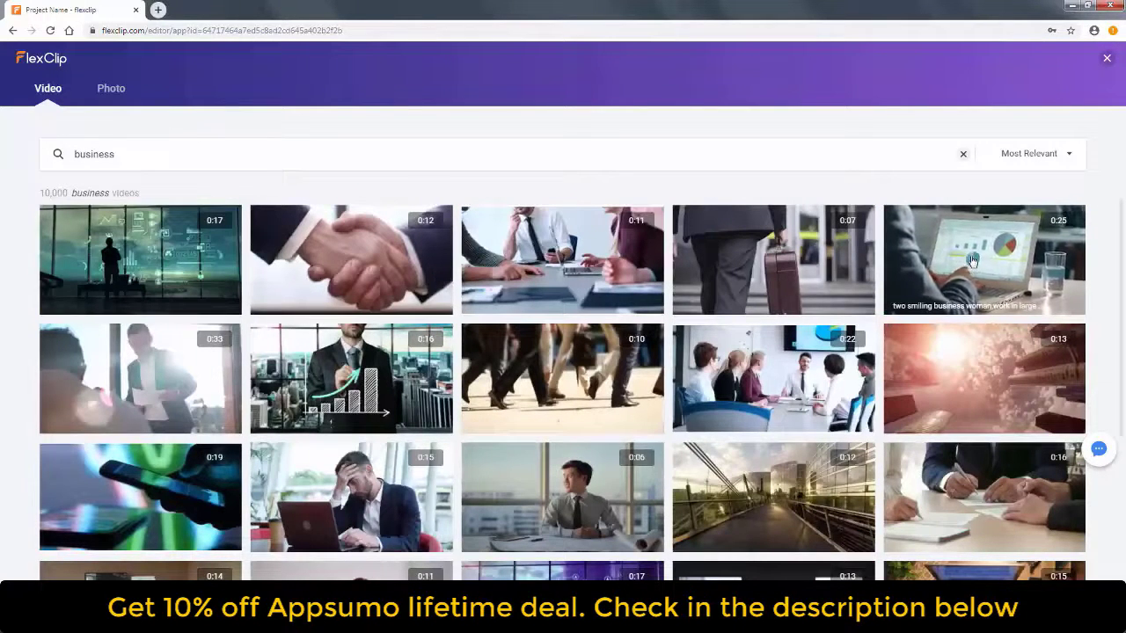
pyautogui.click(768, 387)
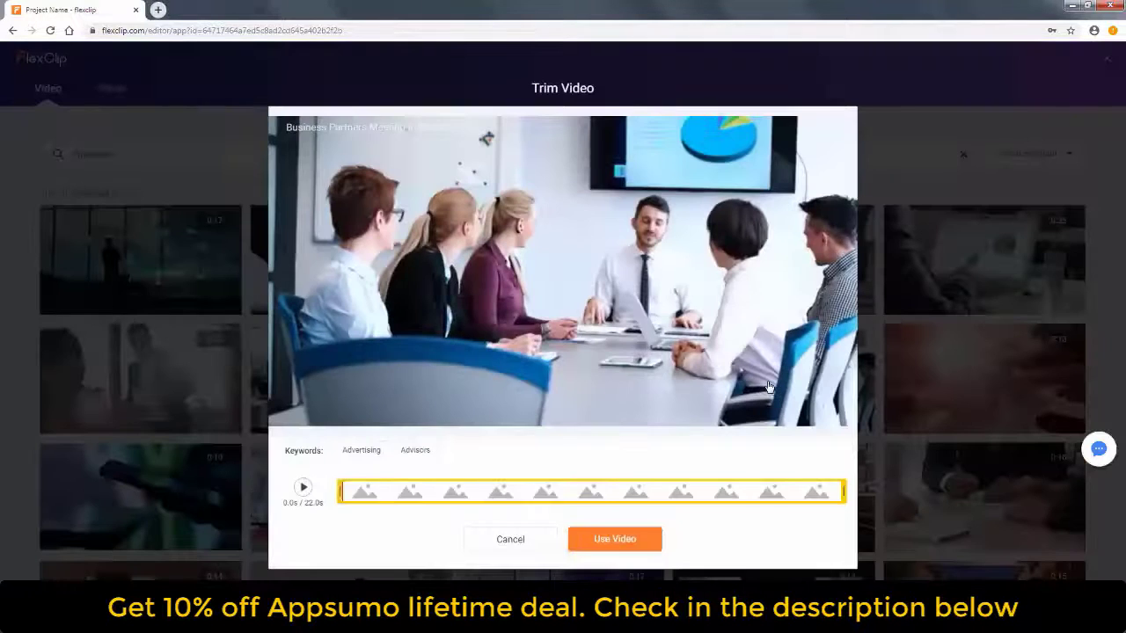
# - Trim the meeting clip to a section of about 4.4 s near its start, preview it and add it as a storyboard
pyautogui.moveTo(842, 492); pyautogui.dragTo(661, 490)
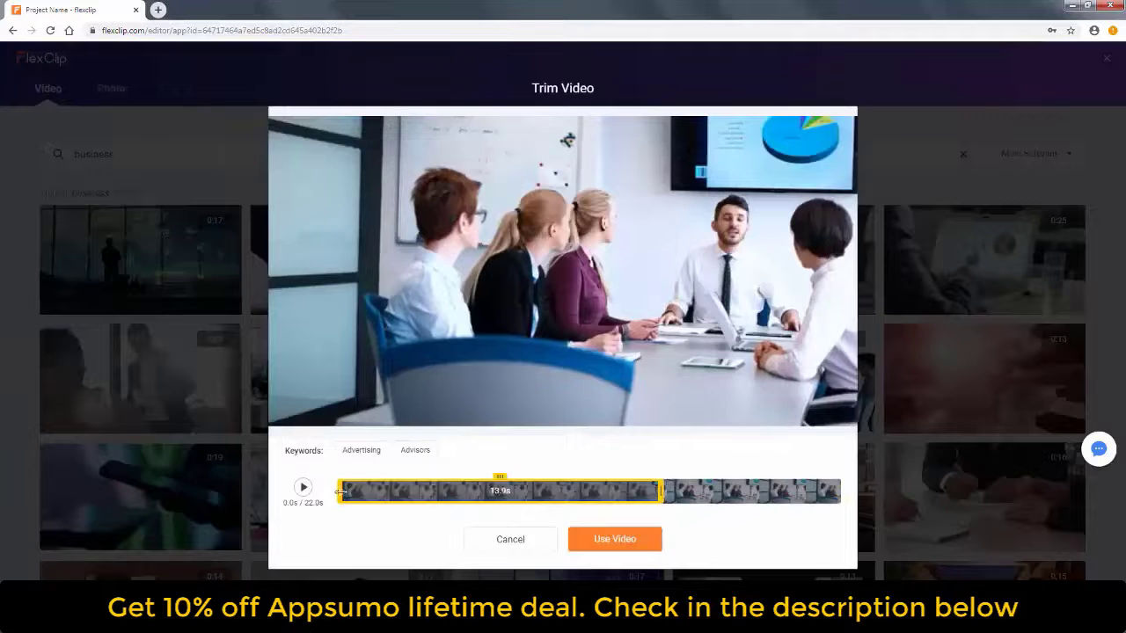
pyautogui.moveTo(338, 493); pyautogui.dragTo(429, 491)
pyautogui.moveTo(544, 476); pyautogui.dragTo(485, 478)
pyautogui.moveTo(599, 497); pyautogui.dragTo(476, 491)
pyautogui.click(301, 489)
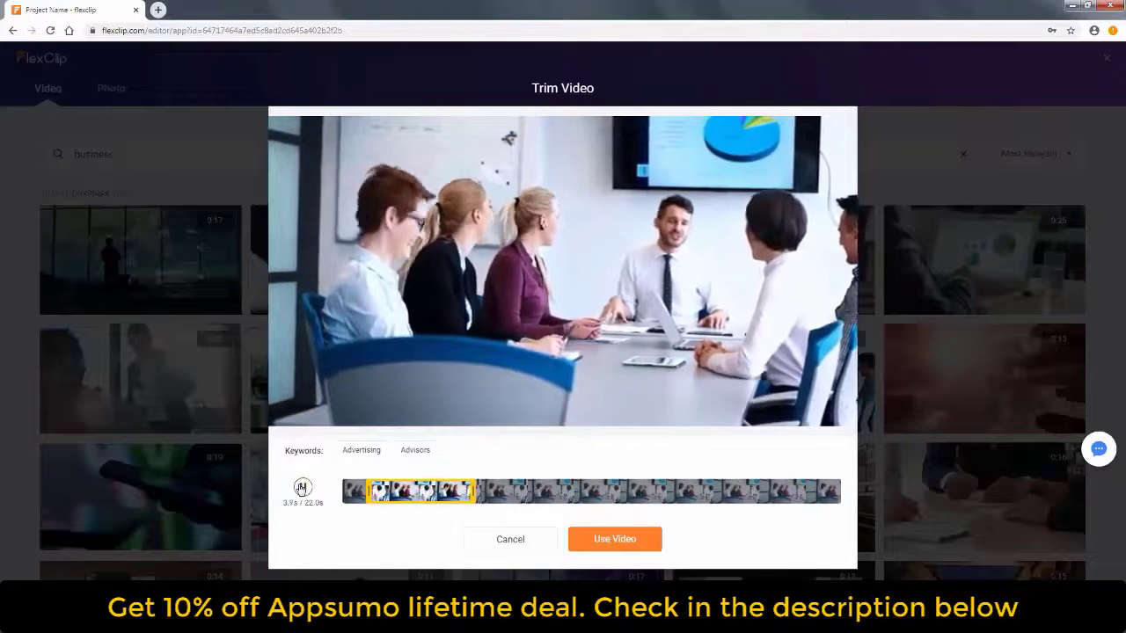
pyautogui.click(301, 489)
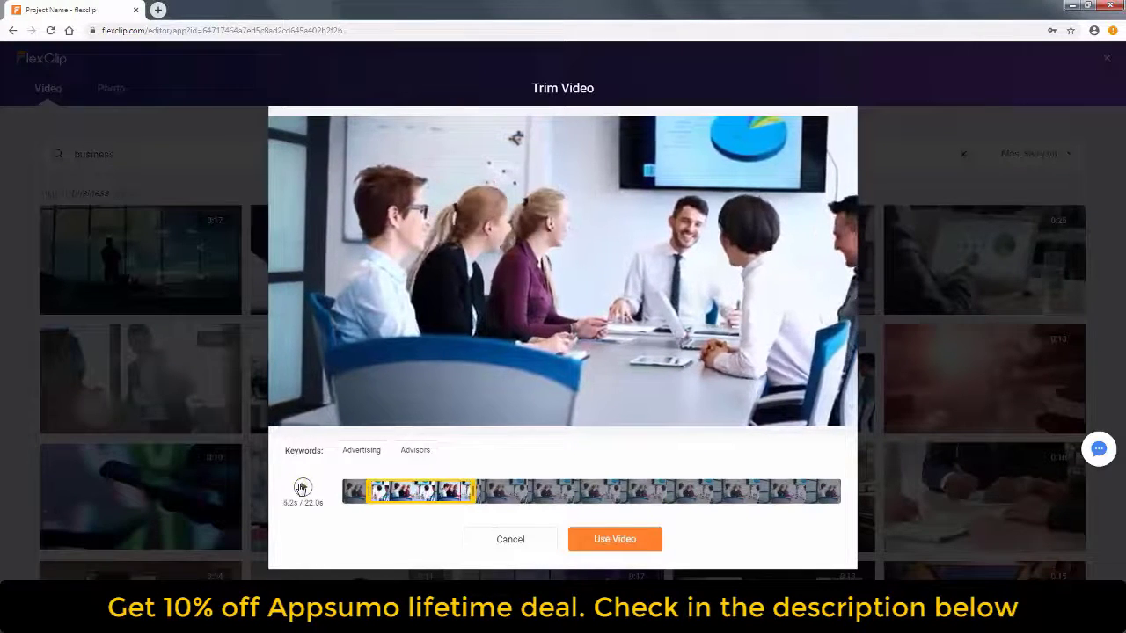
pyautogui.click(613, 539)
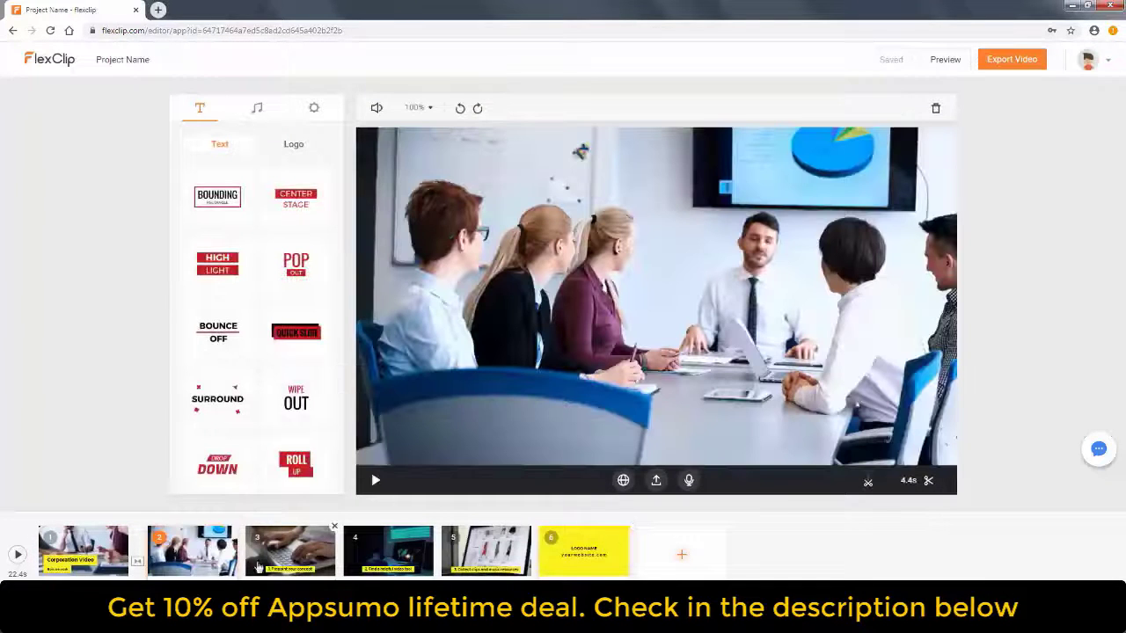
# - Move the meeting storyboard to fifth place and add a Roll Up title reading "4.SFES: Competitors marketing analysis" with no subtitle
pyautogui.moveTo(194, 552); pyautogui.dragTo(482, 553)
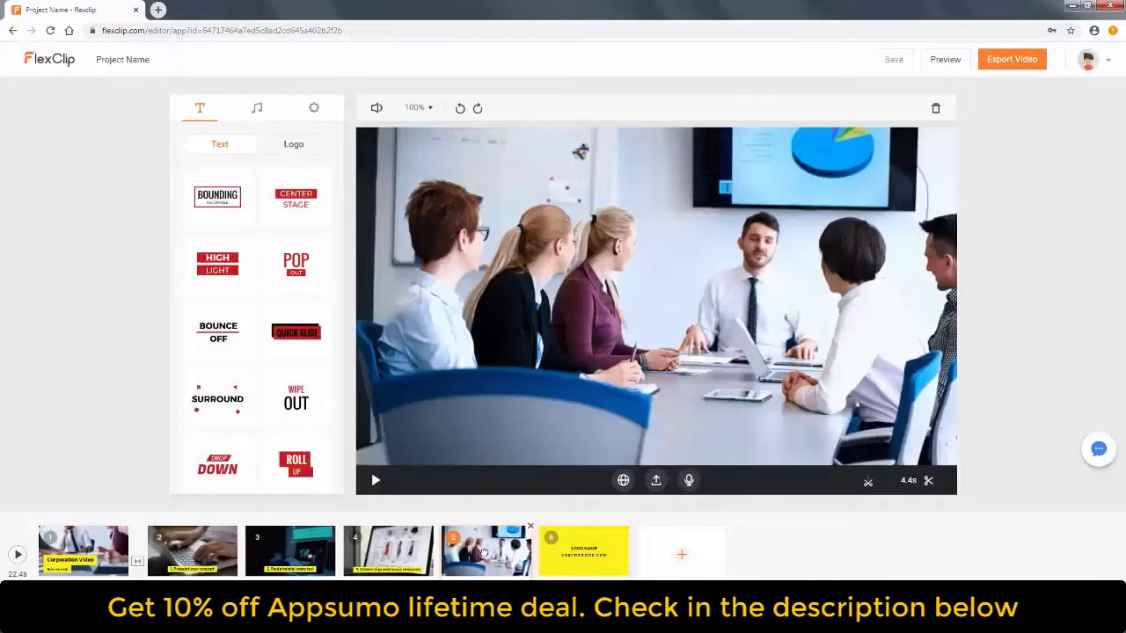
pyautogui.click(292, 475)
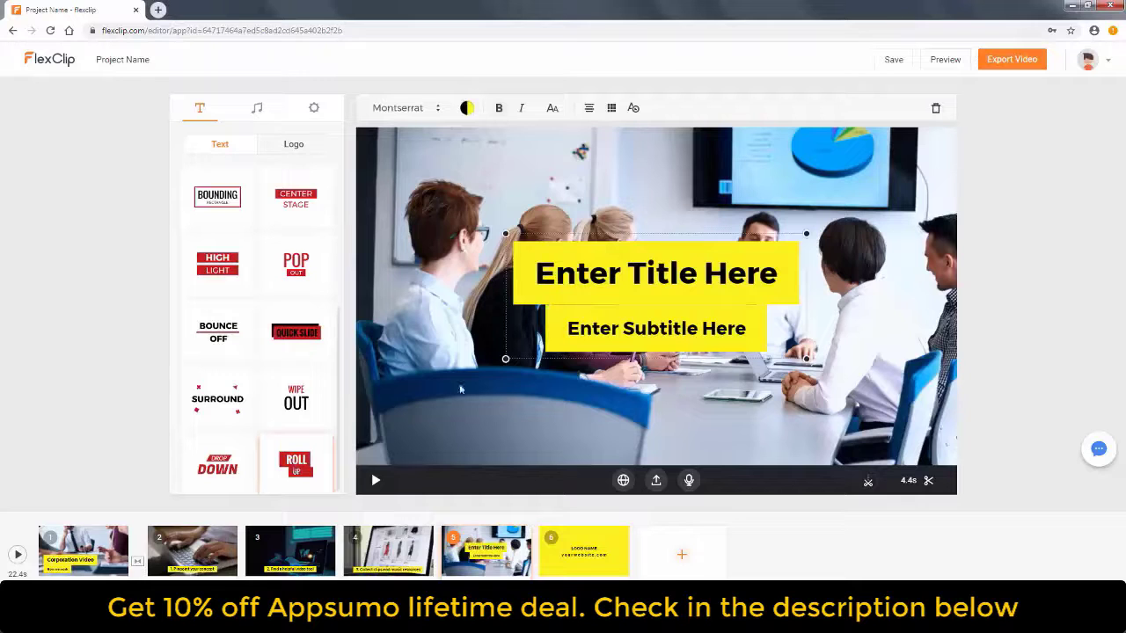
pyautogui.doubleClick(615, 266)
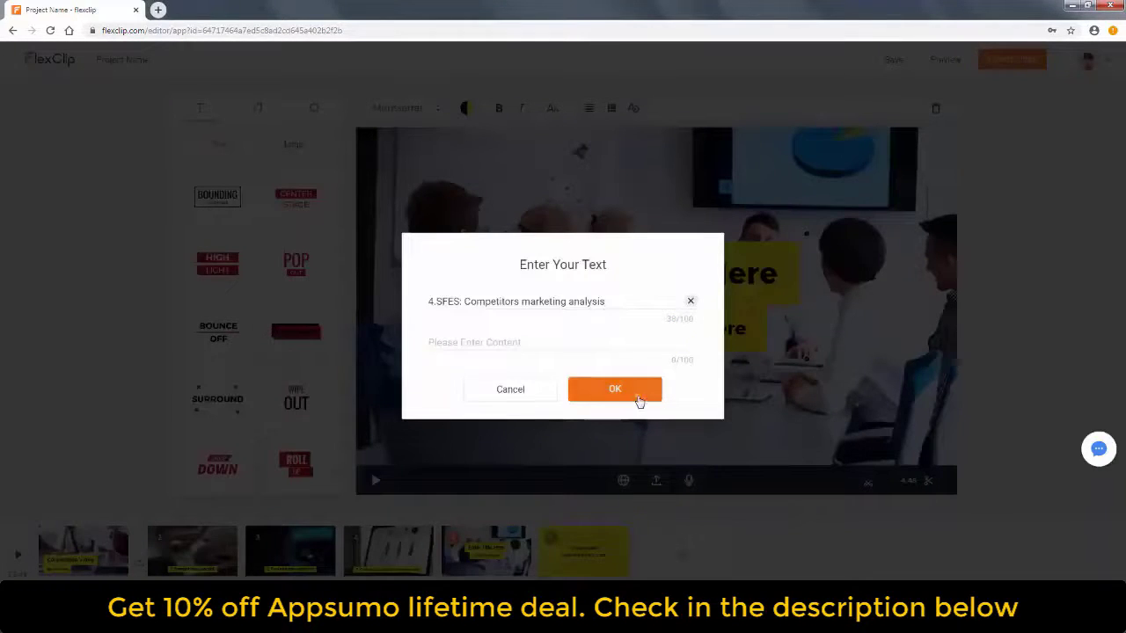
pyautogui.click(637, 395)
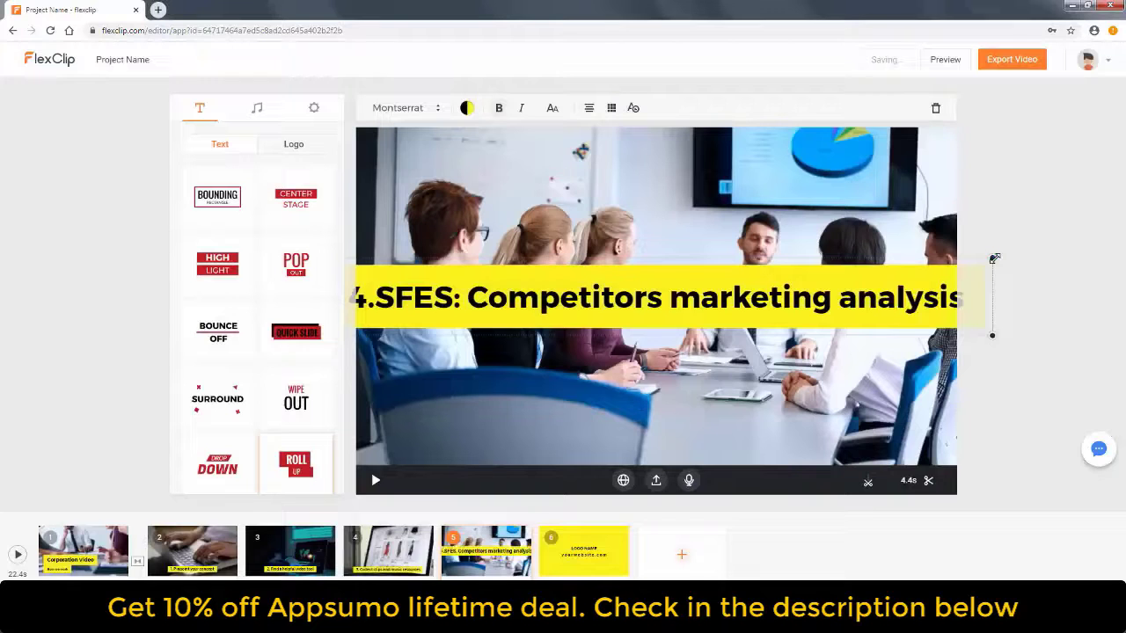
# - Shrink the meeting scene's title to fit the video frame, place it at the frame's bottom centre and preview the scene
pyautogui.moveTo(807, 297); pyautogui.dragTo(742, 313)
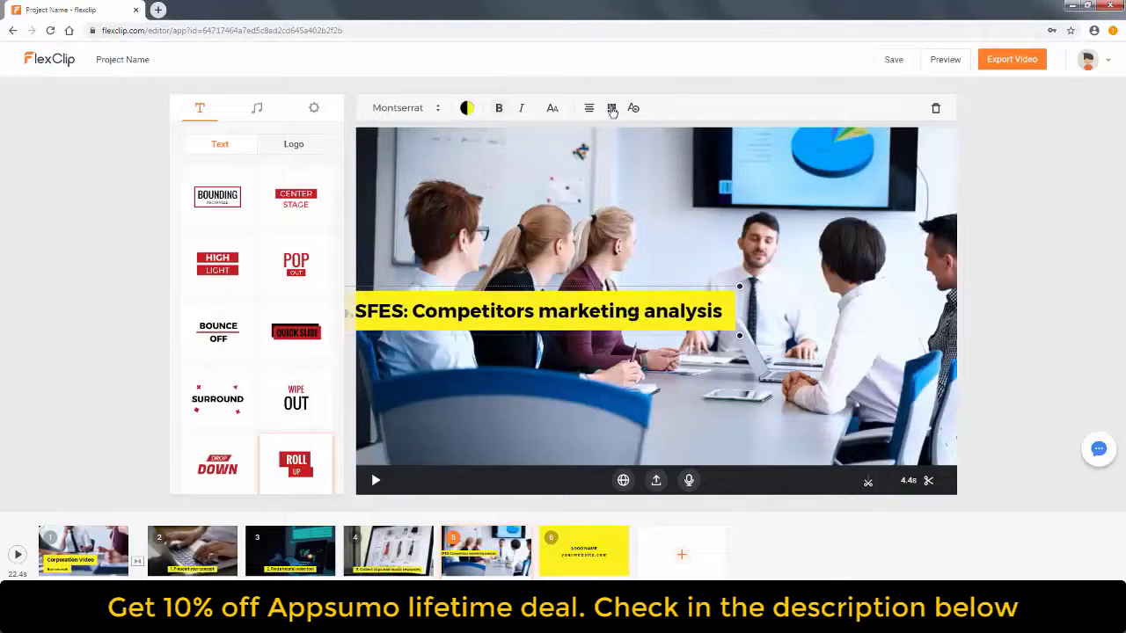
pyautogui.click(612, 108)
pyautogui.click(612, 186)
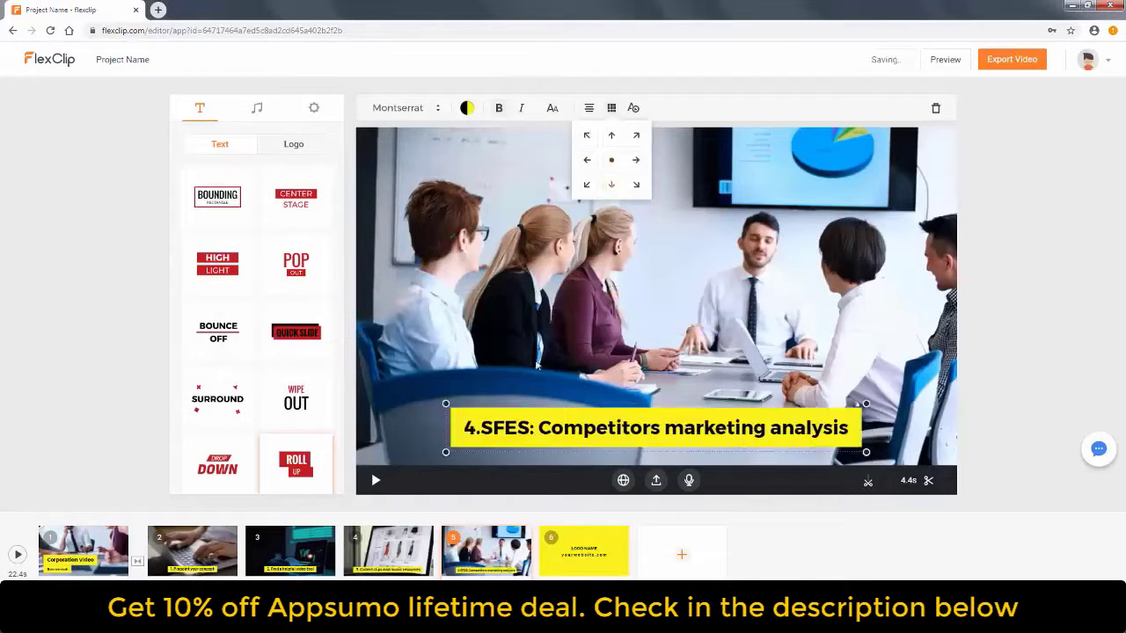
pyautogui.click(372, 480)
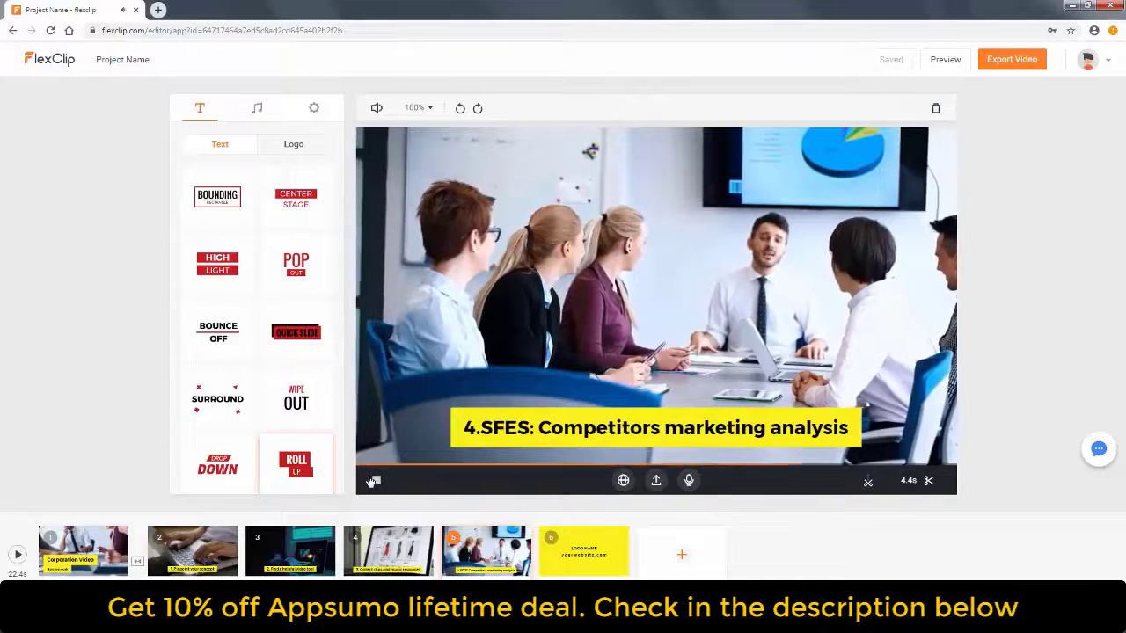
pyautogui.click(370, 481)
# - Replace the fourth storyboard's clip with the Business stock photo of hands beside a white tablet stand and coffee cups
pyautogui.click(393, 546)
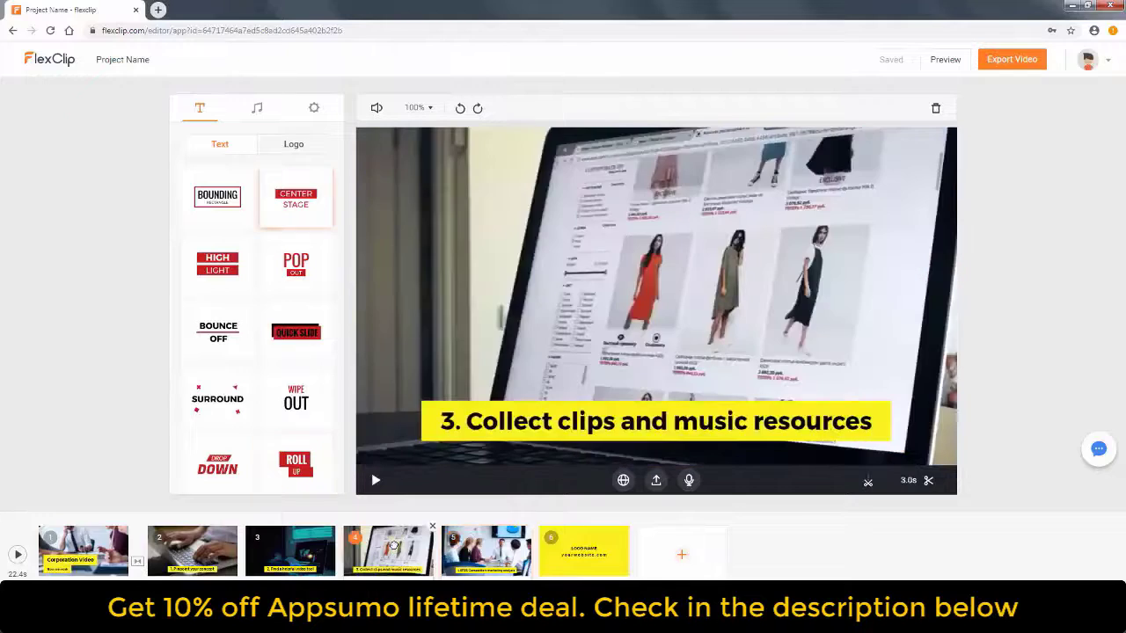
pyautogui.click(622, 480)
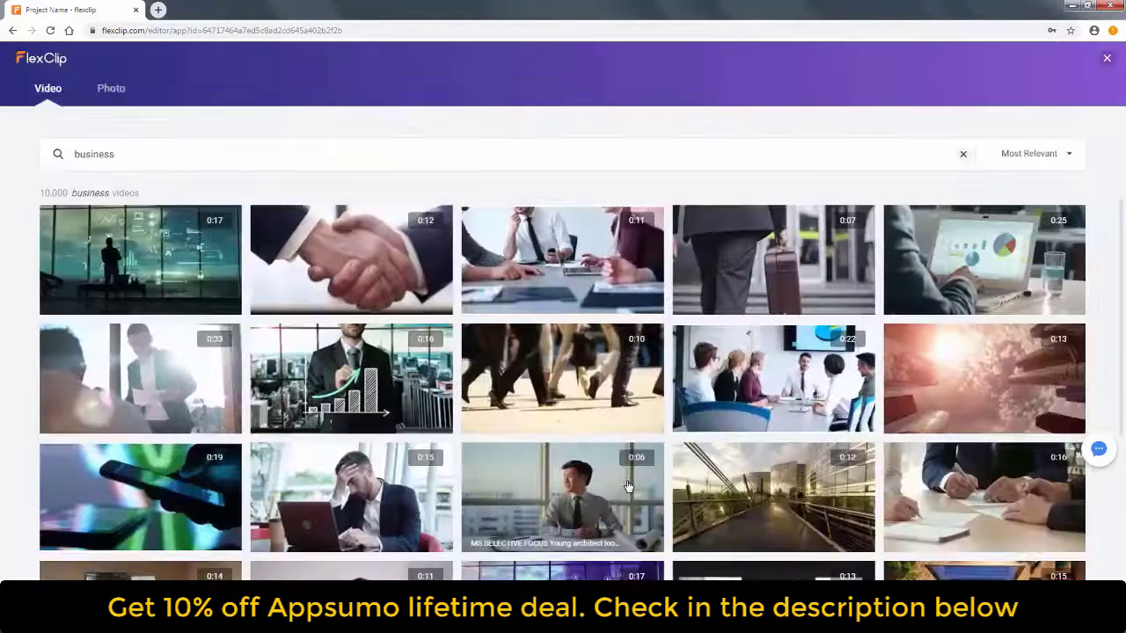
pyautogui.click(106, 92)
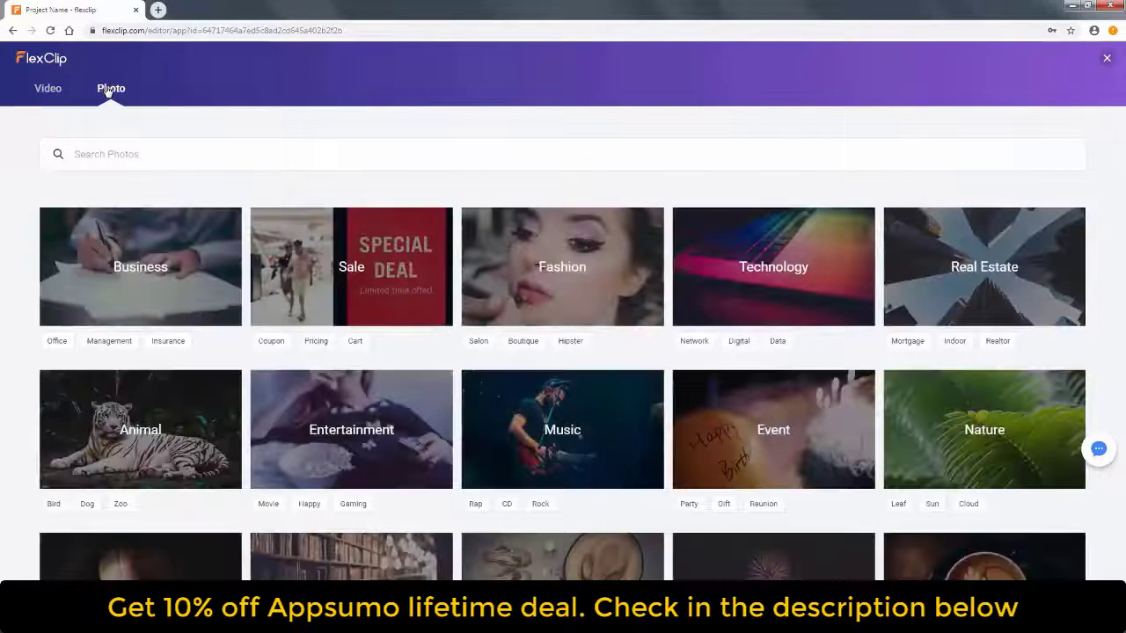
pyautogui.click(150, 256)
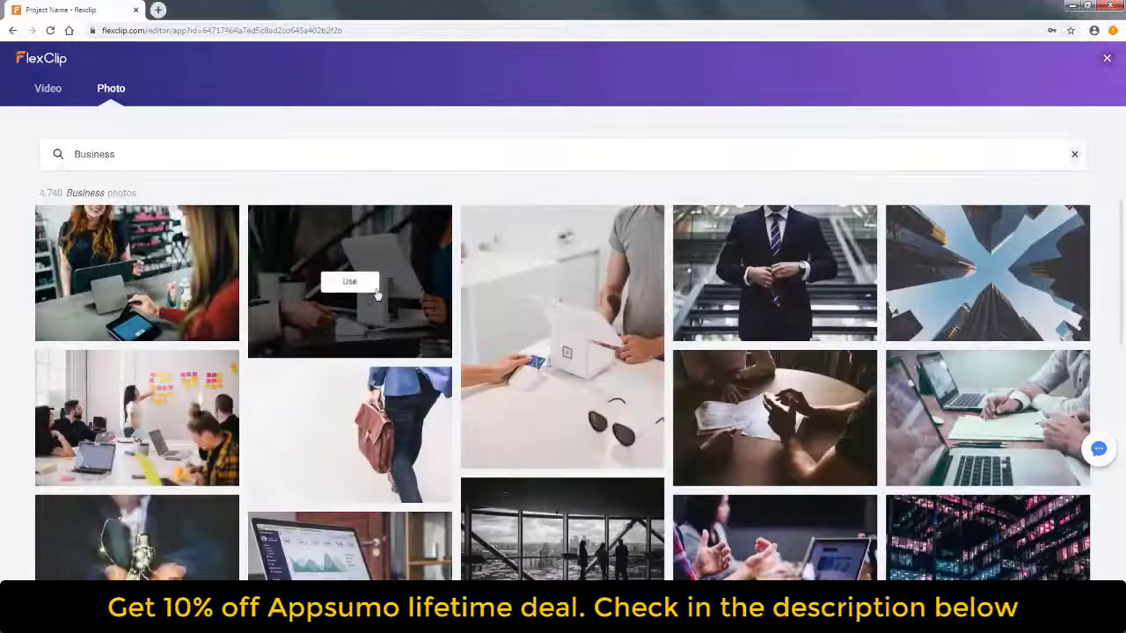
pyautogui.click(349, 281)
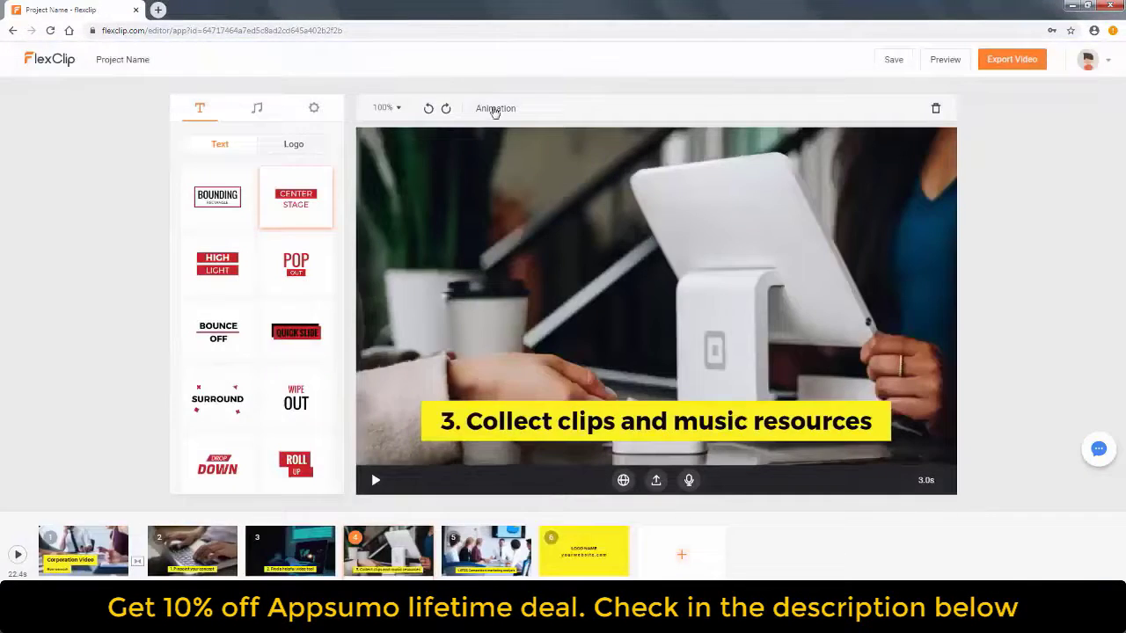
# - Apply the Zoom Out photo animation to the fourth storyboard and play the scene back
pyautogui.click(495, 109)
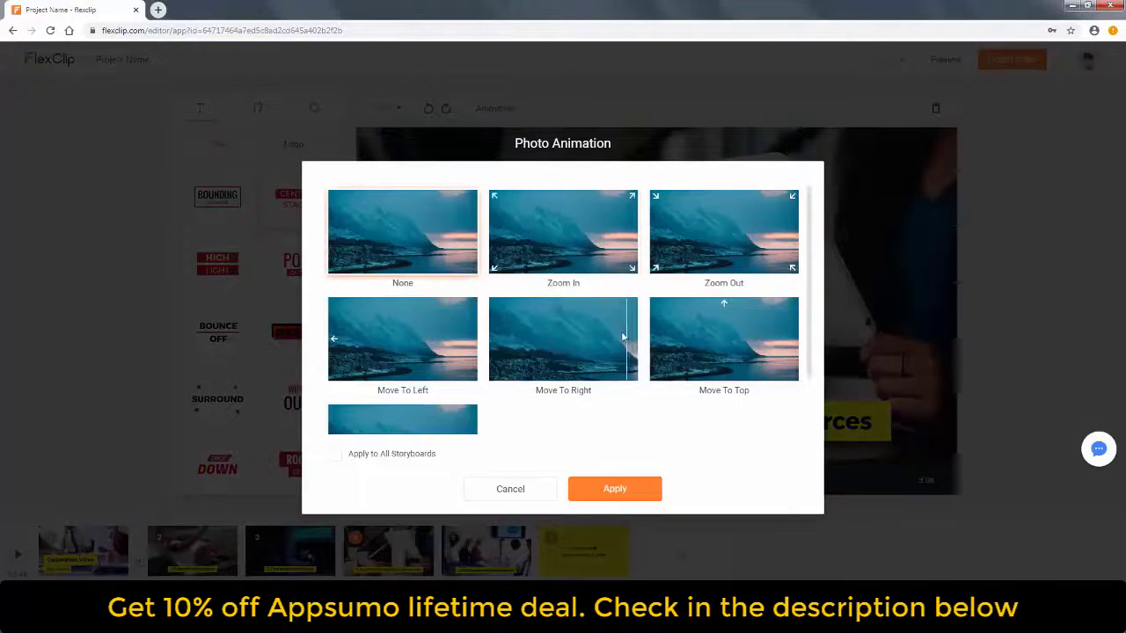
pyautogui.click(721, 233)
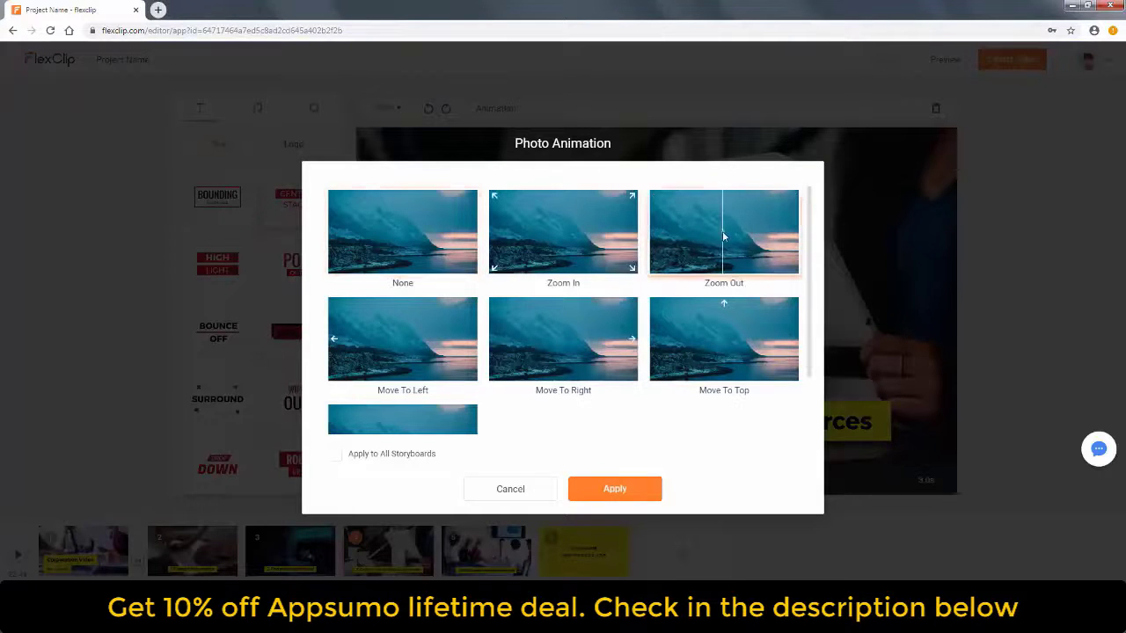
pyautogui.click(644, 493)
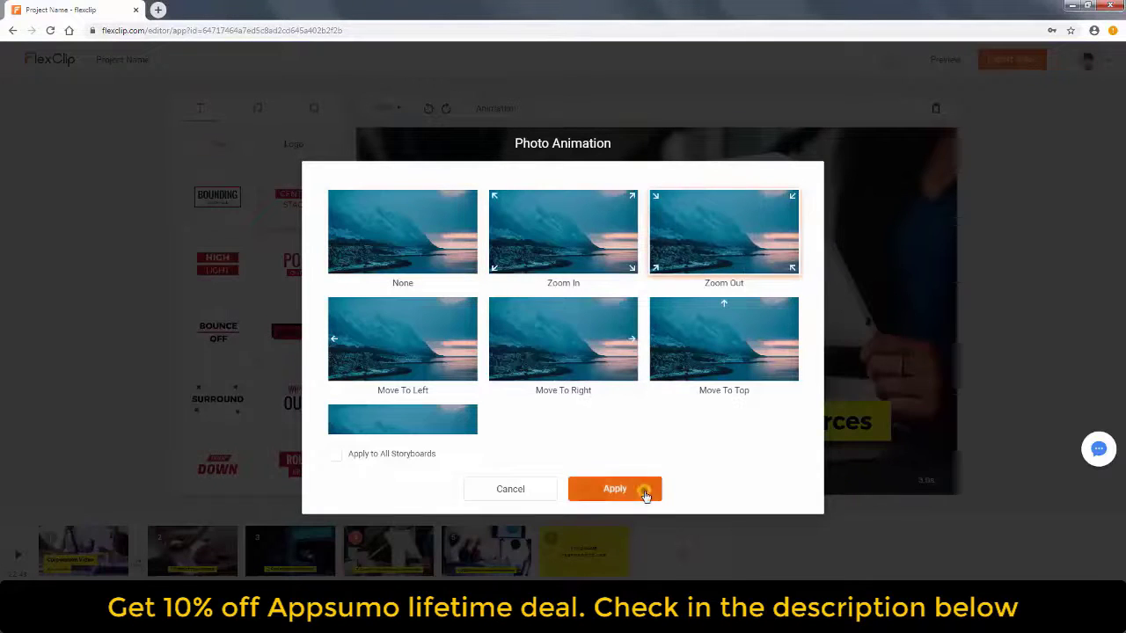
pyautogui.click(375, 481)
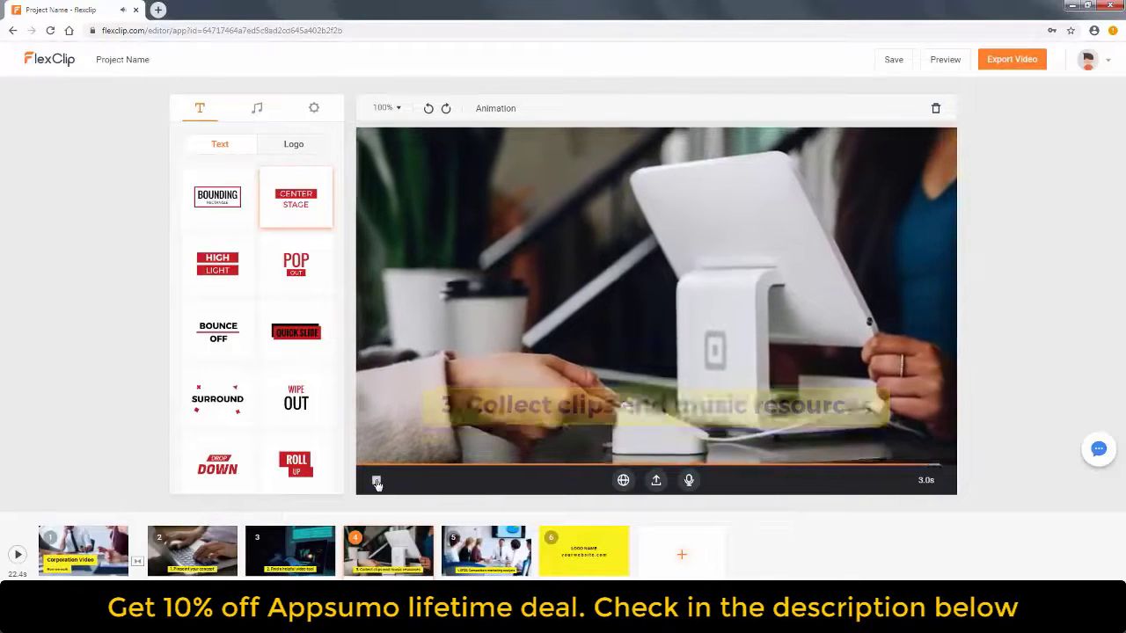
# - Search the music library for "business" and replace the background music with A New Dawn.wav
pyautogui.click(258, 108)
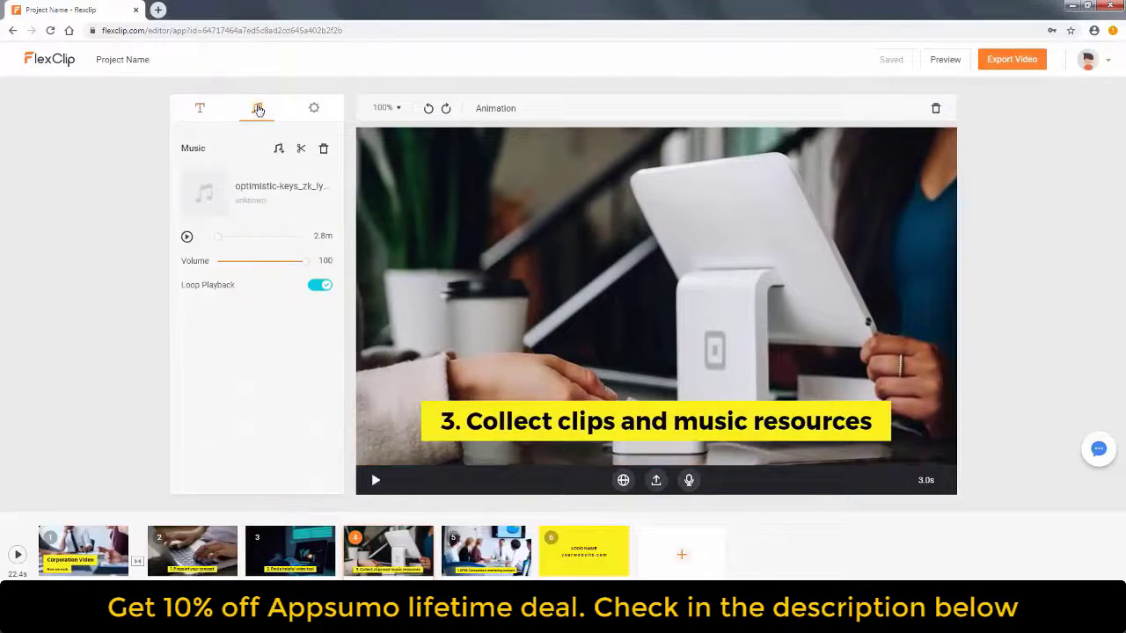
pyautogui.click(279, 151)
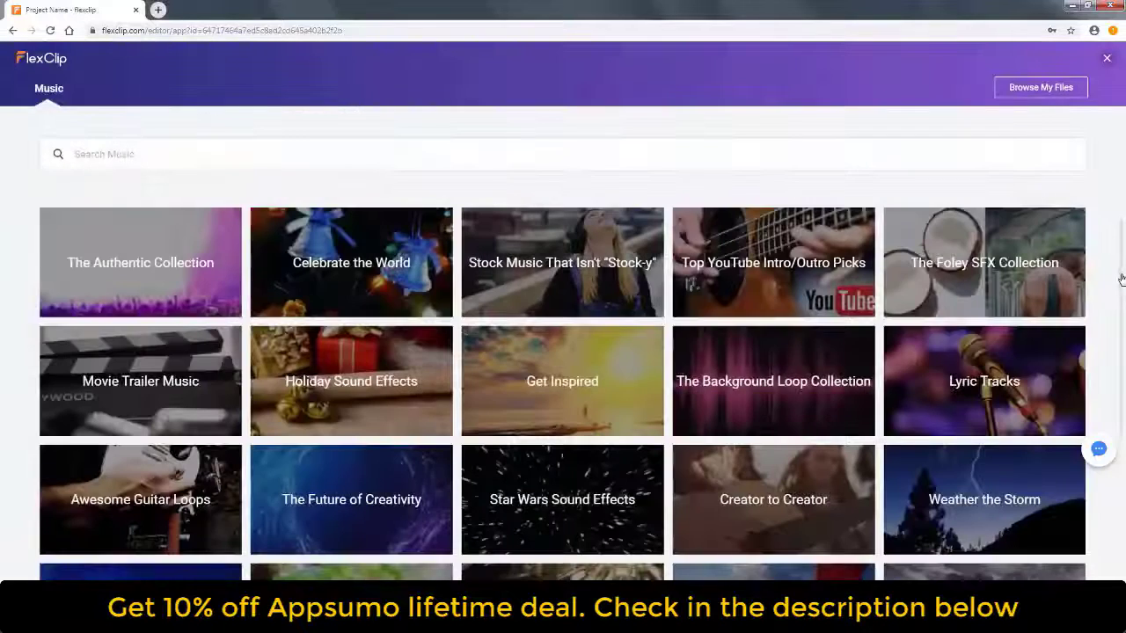
pyautogui.moveTo(1122, 279); pyautogui.dragTo(1120, 566)
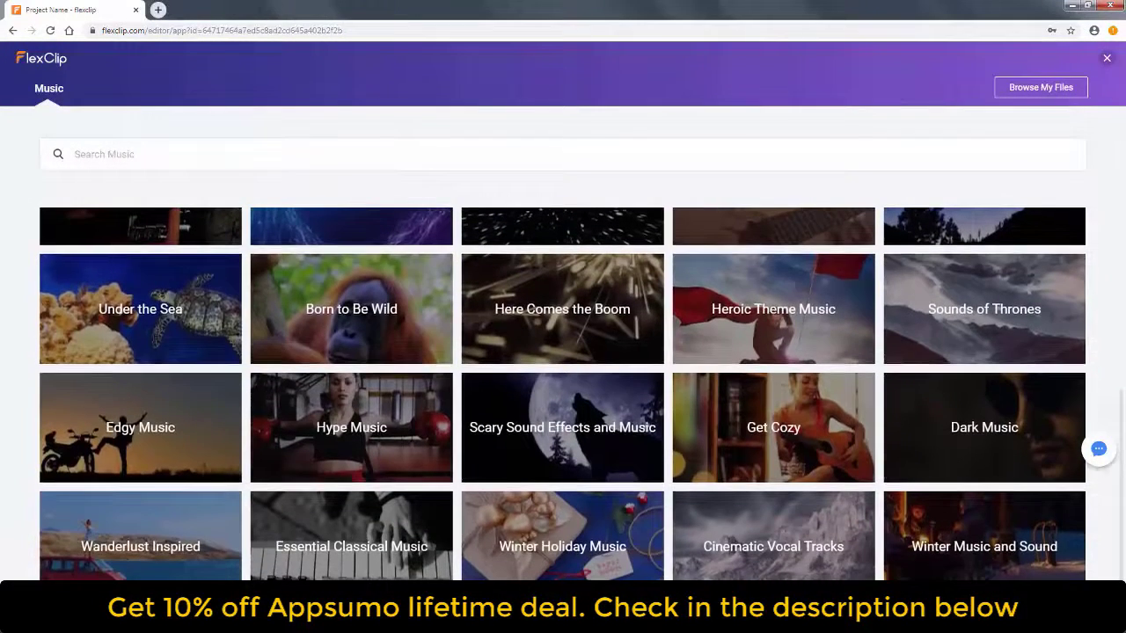
pyautogui.press('Return')
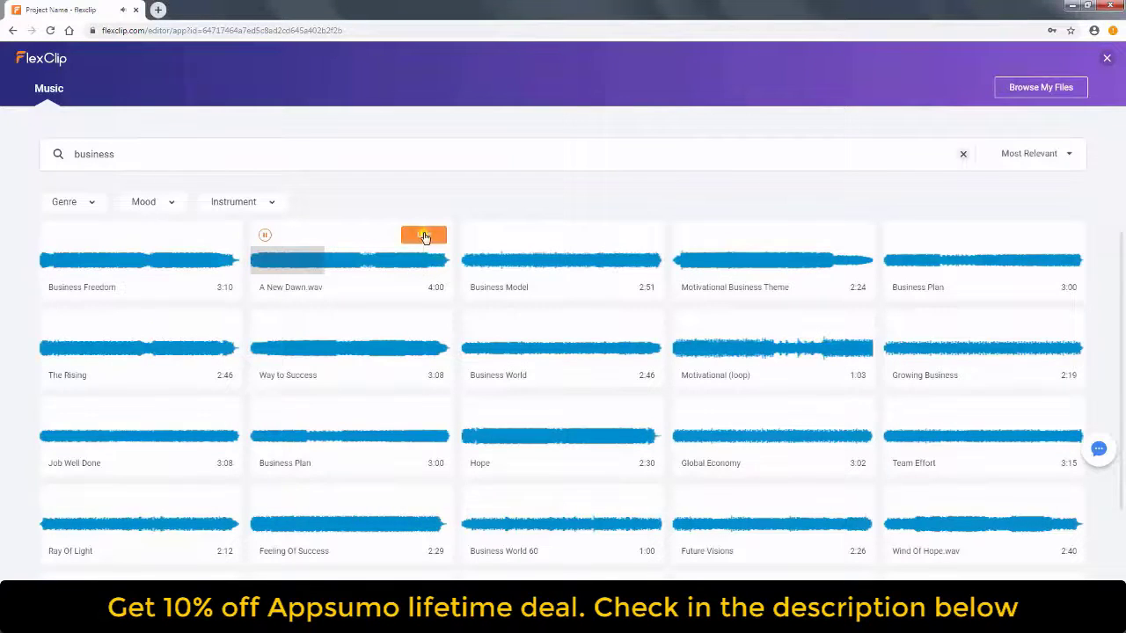
pyautogui.click(424, 236)
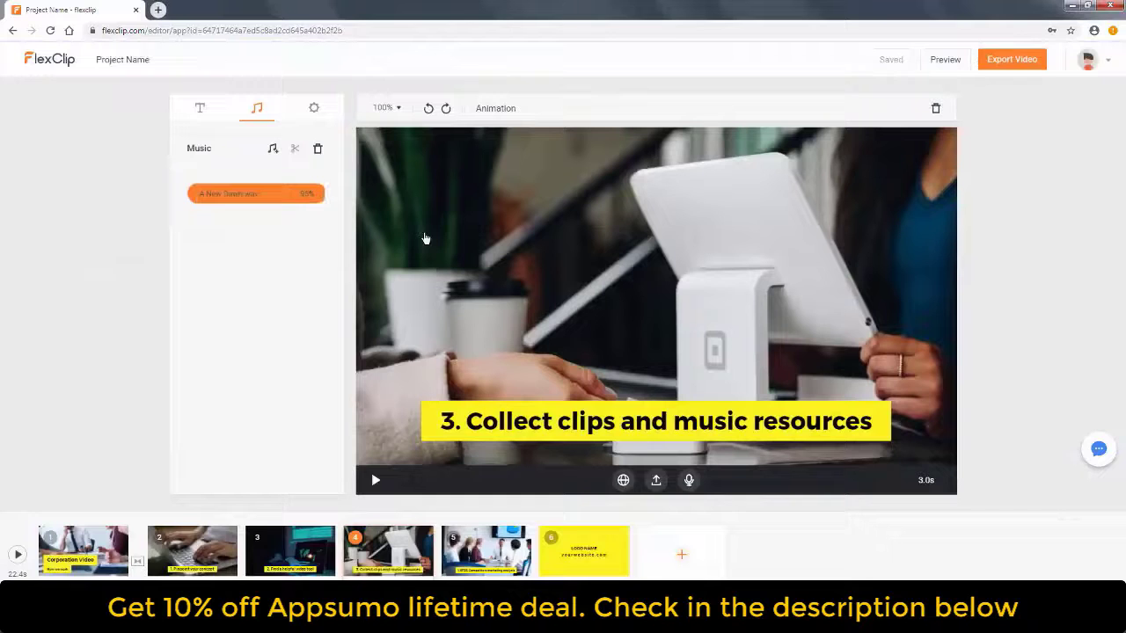
# - Trim the background music A New Dawn.wav to a 3.8 min section
pyautogui.click(301, 152)
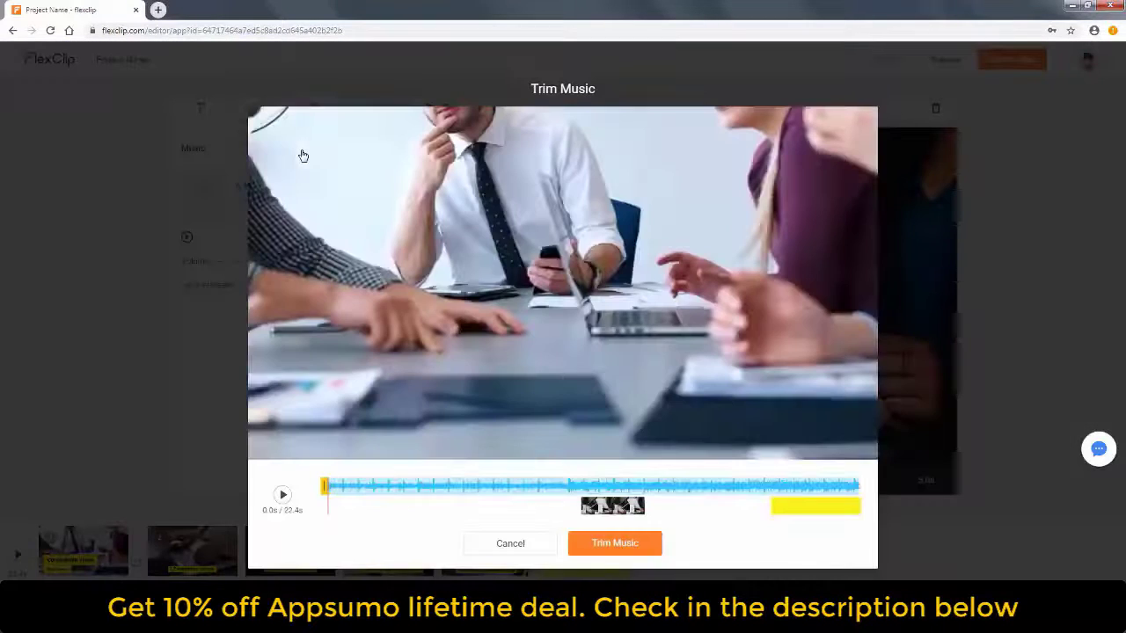
pyautogui.moveTo(444, 487); pyautogui.dragTo(392, 483)
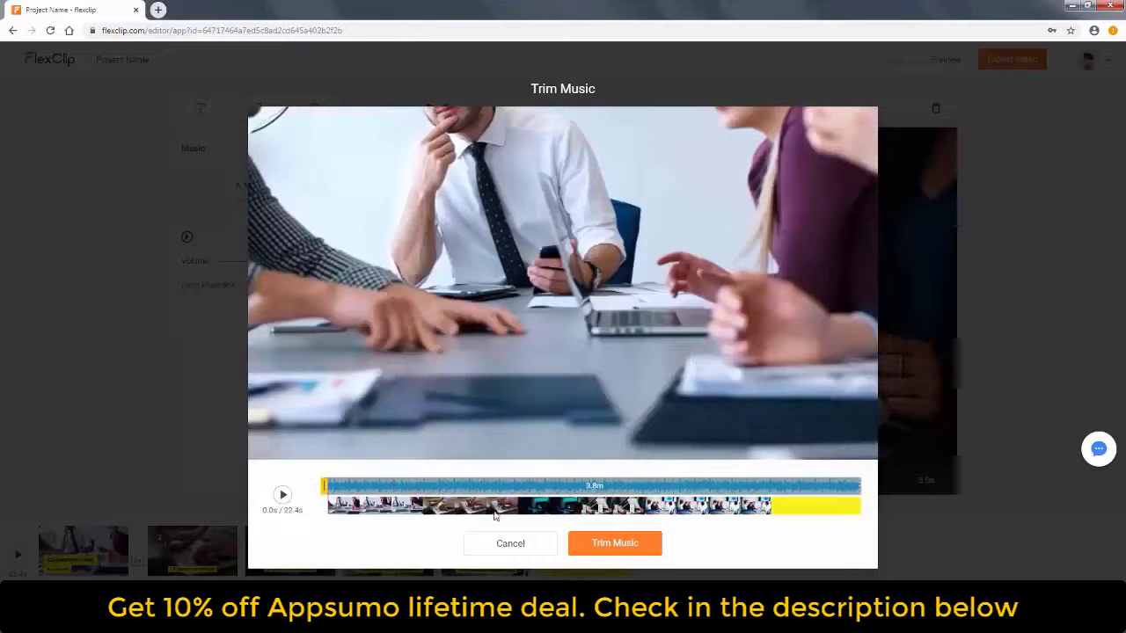
pyautogui.click(594, 546)
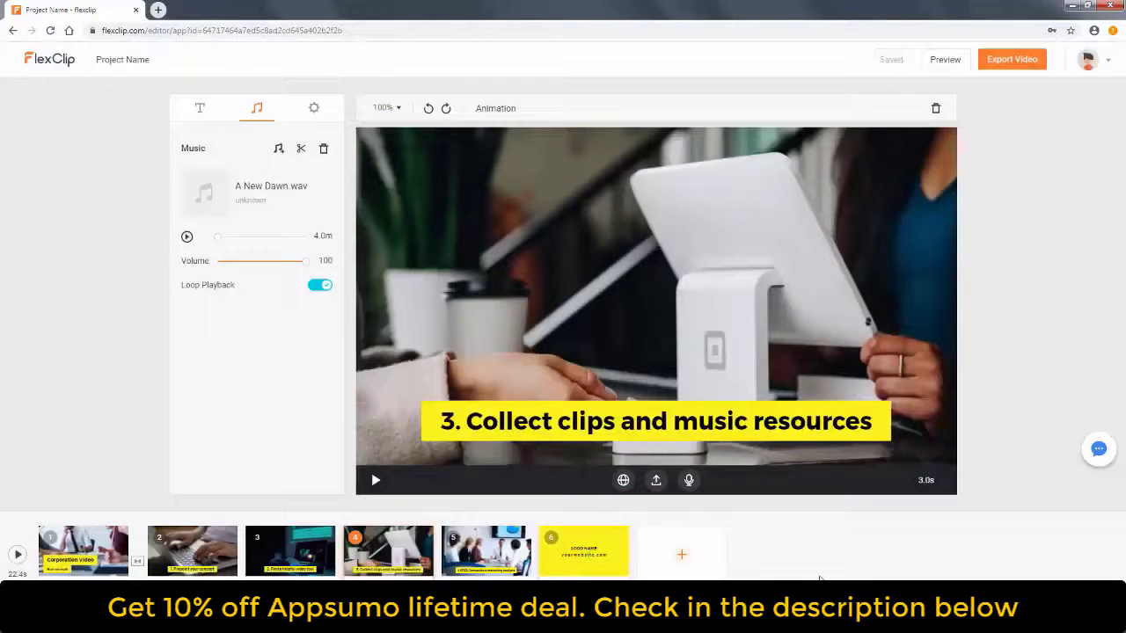
# - Preview the whole corporation video and export it in 1080p quality
pyautogui.click(945, 61)
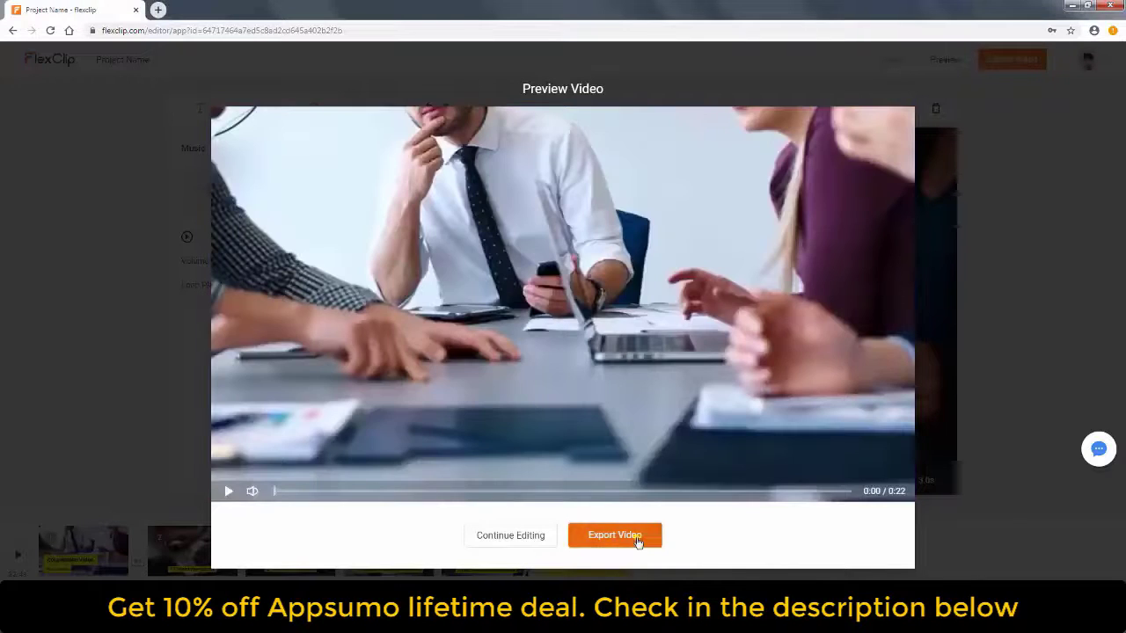
pyautogui.click(636, 538)
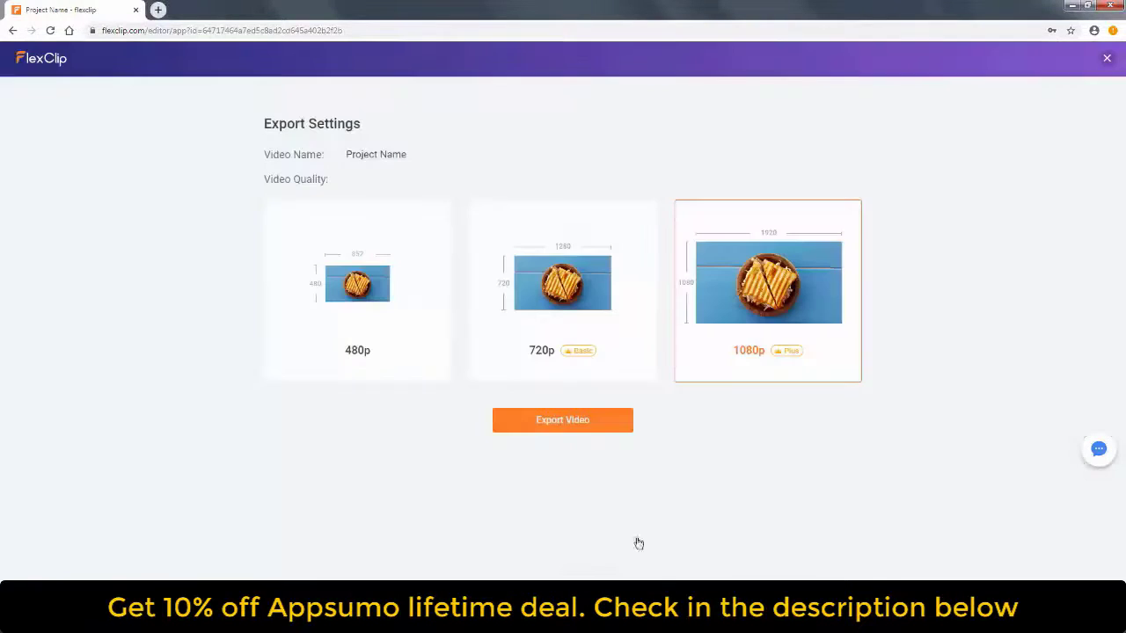
pyautogui.click(599, 433)
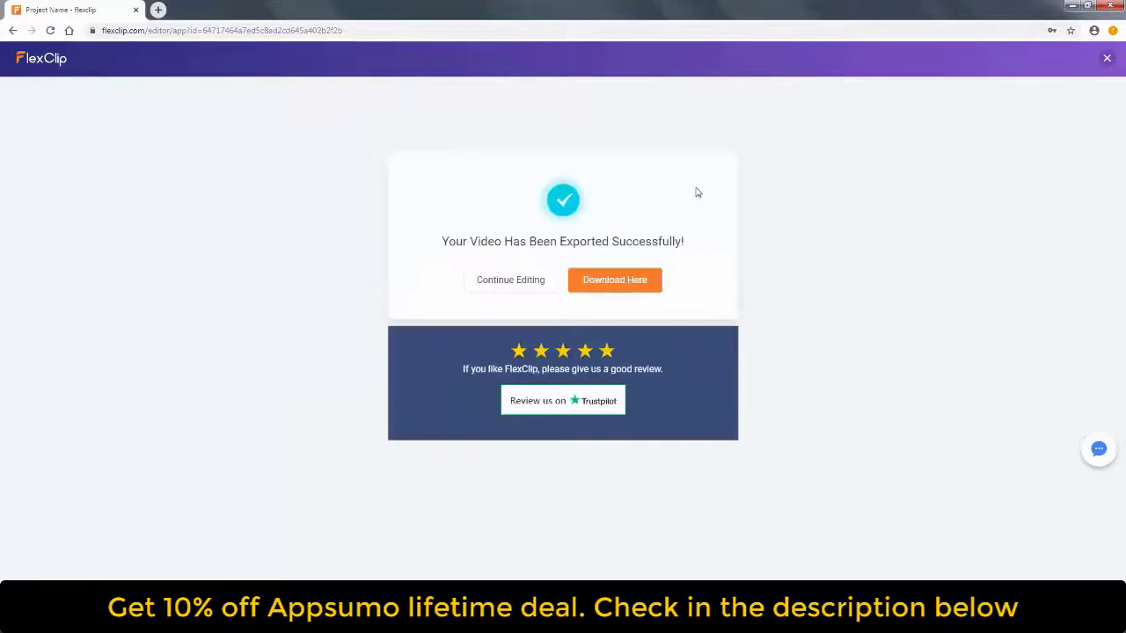
# - Open the exported Project Name video from its download folder, watch it, and close the player and folder
pyautogui.click(504, 281)
pyautogui.click(118, 597)
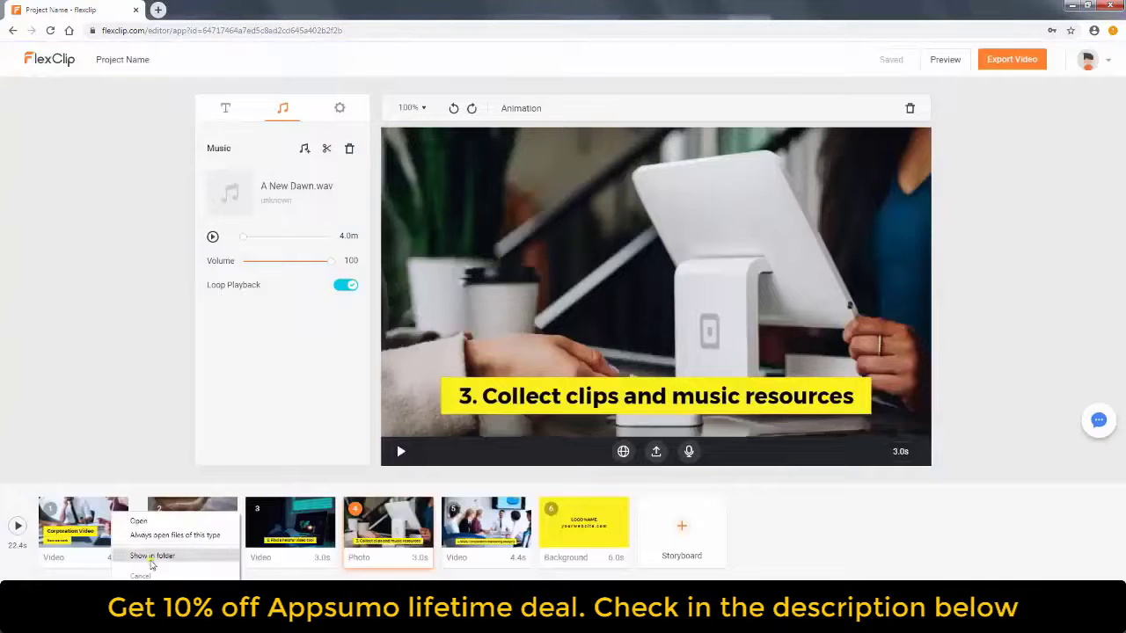
pyautogui.click(151, 556)
pyautogui.doubleClick(214, 103)
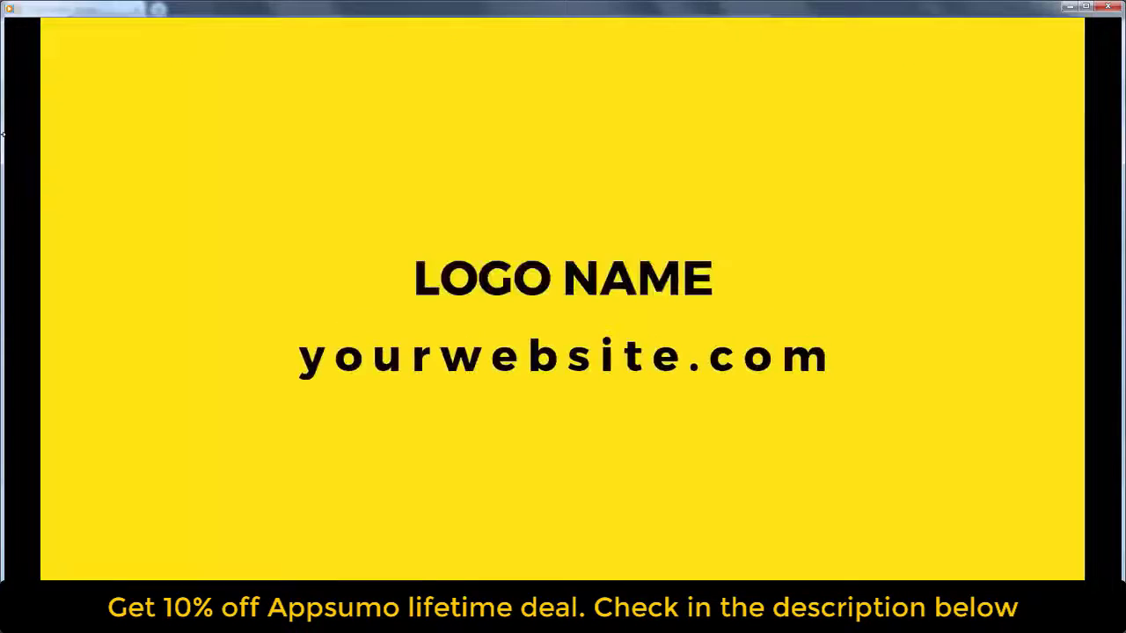
pyautogui.moveTo(841, 29)
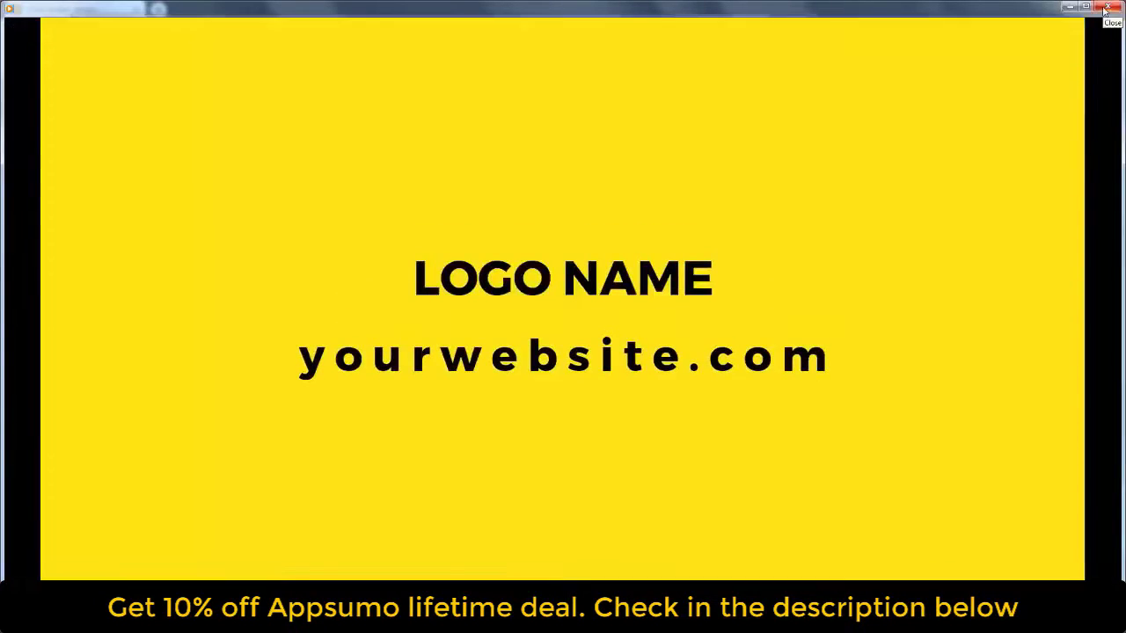
pyautogui.click(1108, 9)
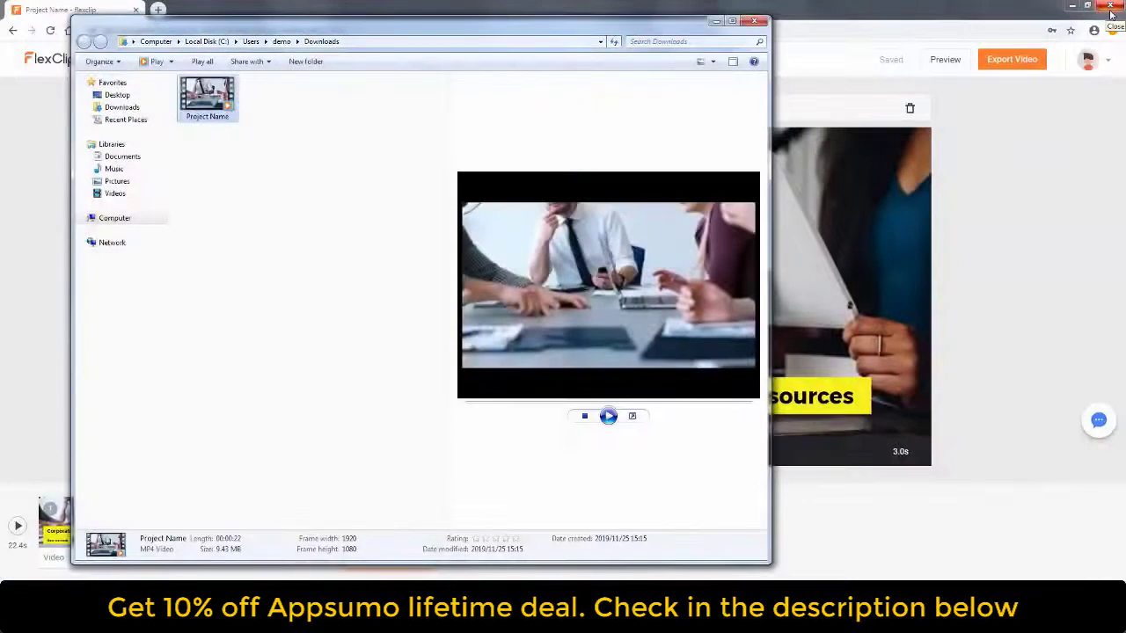
pyautogui.click(757, 21)
# - Go to My Projects and rename the corporation video project as business01
pyautogui.moveTo(1085, 62)
pyautogui.click(1040, 146)
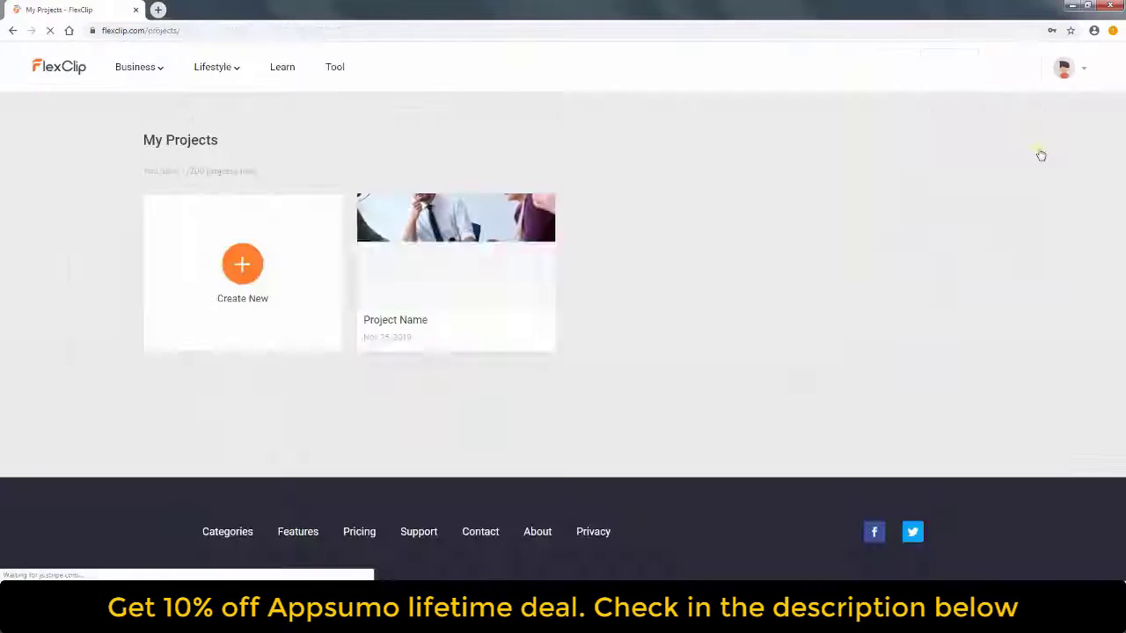
pyautogui.moveTo(405, 320)
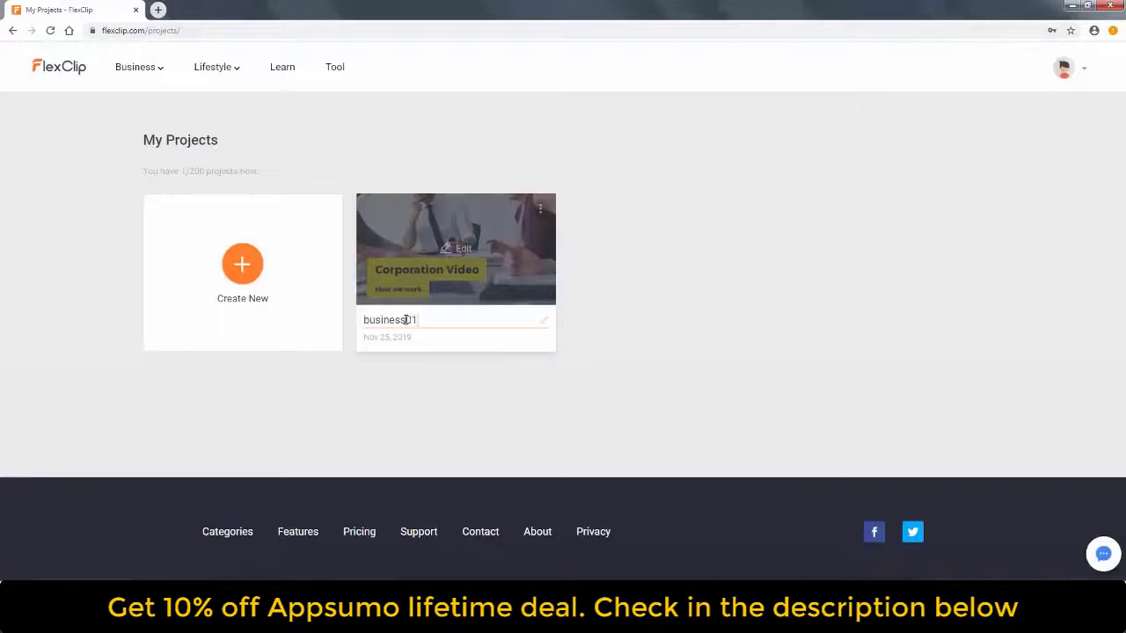
# - Create a new blank project and load the local video Marriage - 1330 into its first storyboard
pyautogui.click(280, 300)
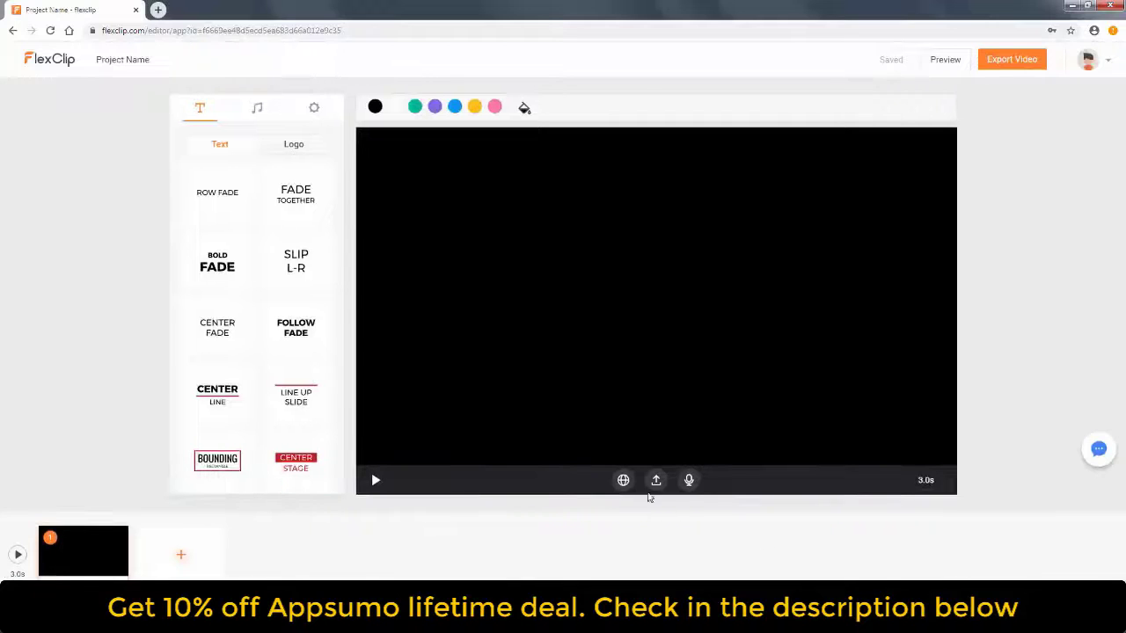
pyautogui.click(655, 481)
pyautogui.doubleClick(522, 80)
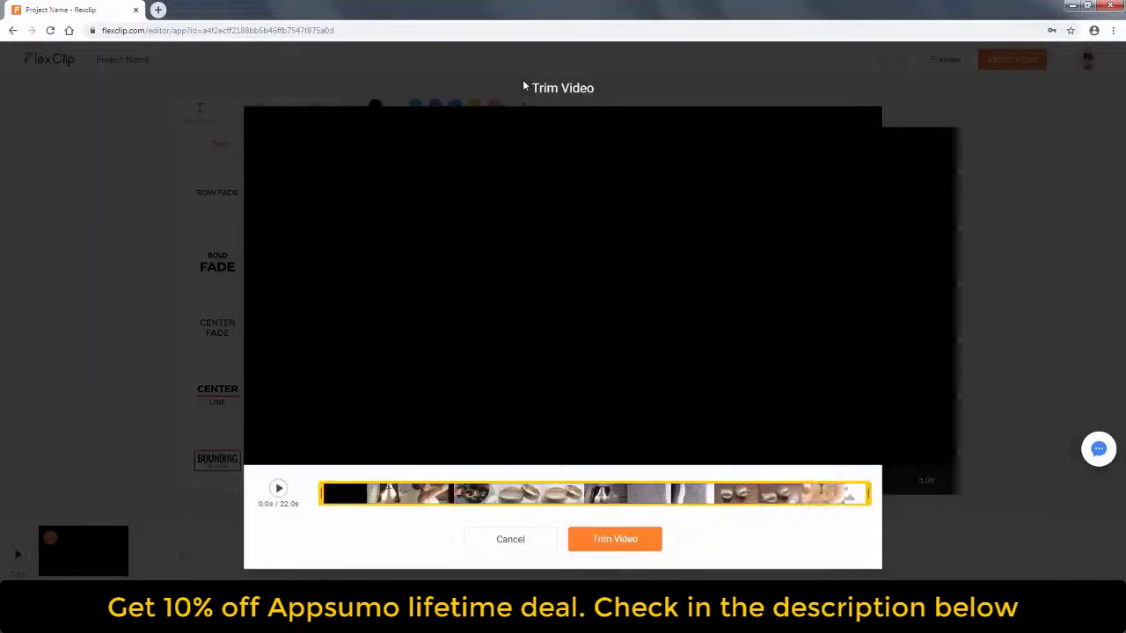
# - Trim the imported wedding video to a 3.0 s segment starting at 2.2 s and play the storyboard back
pyautogui.click(277, 491)
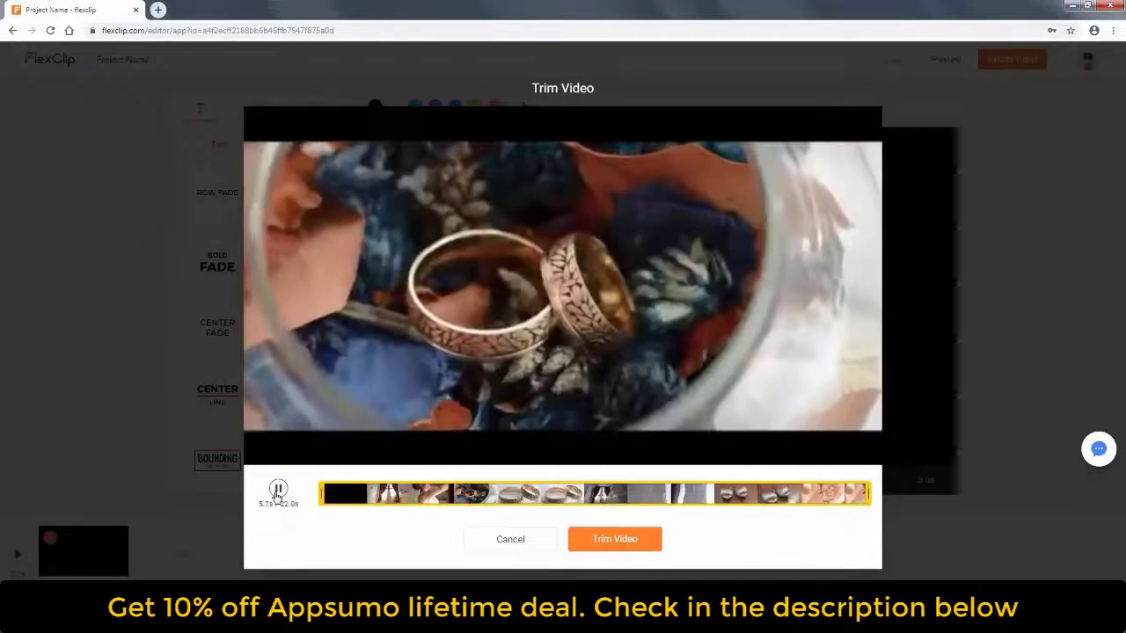
pyautogui.click(277, 491)
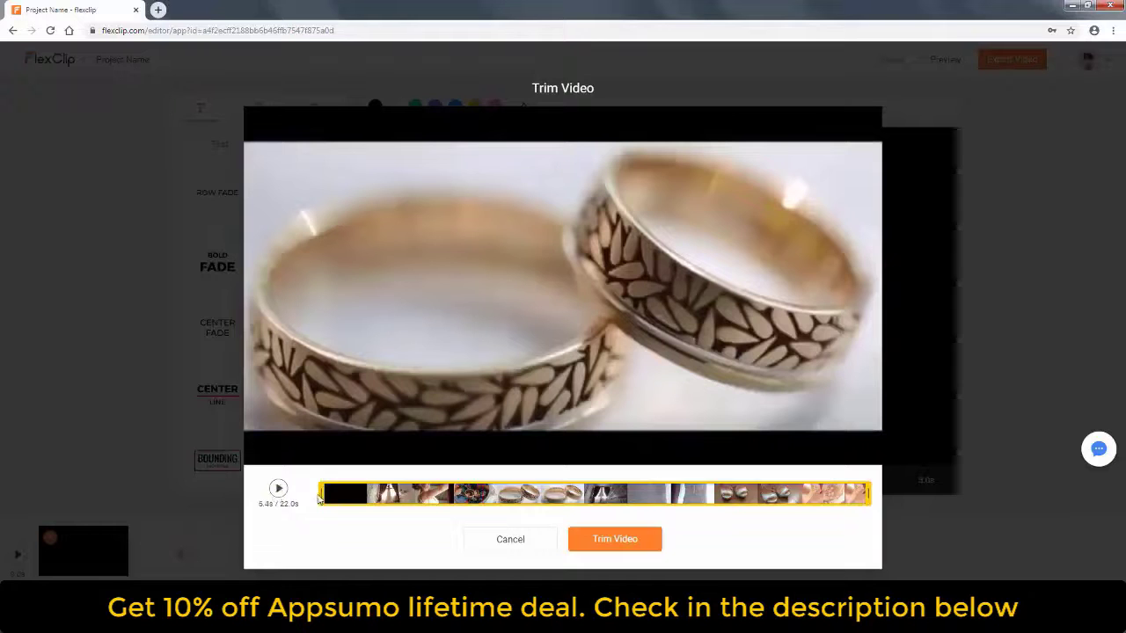
pyautogui.moveTo(321, 495); pyautogui.dragTo(374, 494)
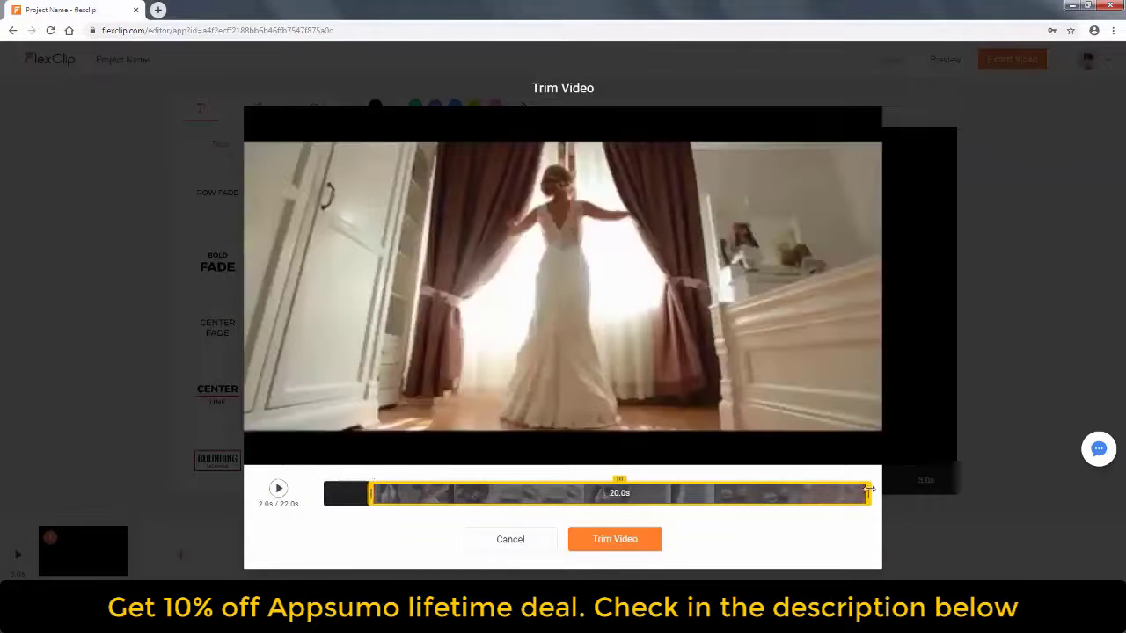
pyautogui.moveTo(868, 491); pyautogui.dragTo(415, 481)
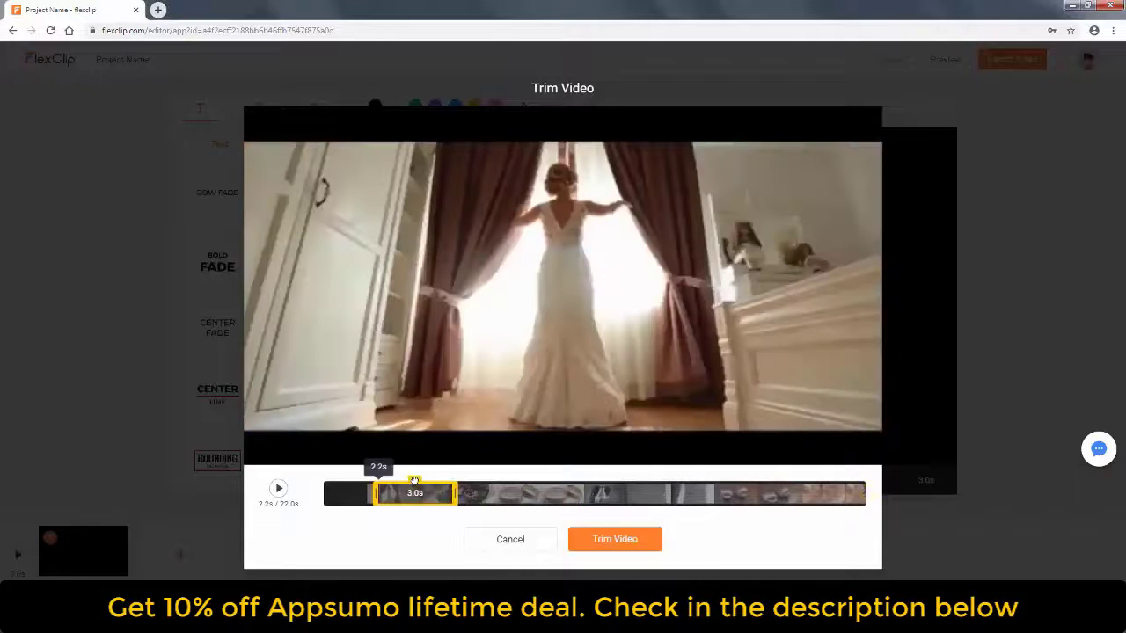
pyautogui.click(605, 542)
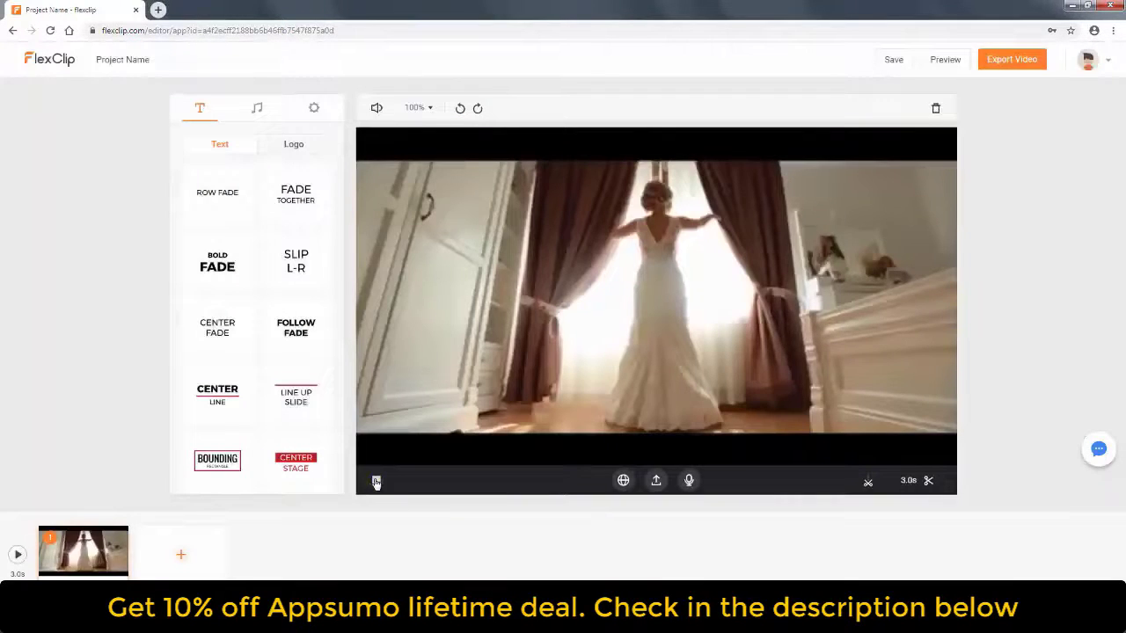
pyautogui.click(376, 481)
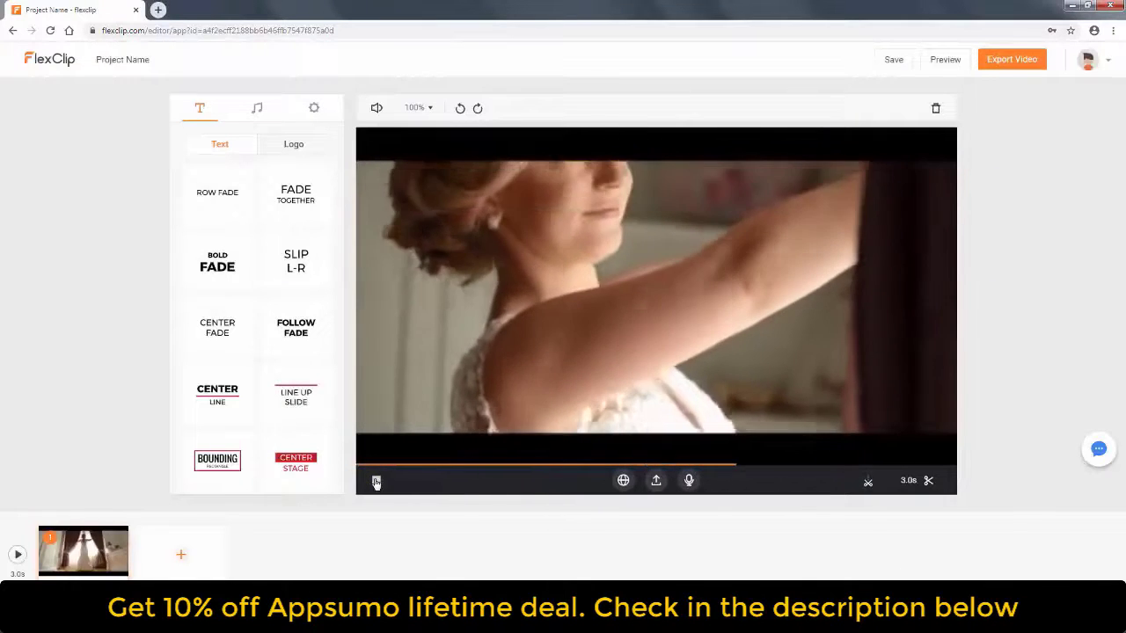
# - Add a second storyboard from the local sweet-ice-cream-photography photo of a bride holding shoes and a bouquet
pyautogui.click(181, 554)
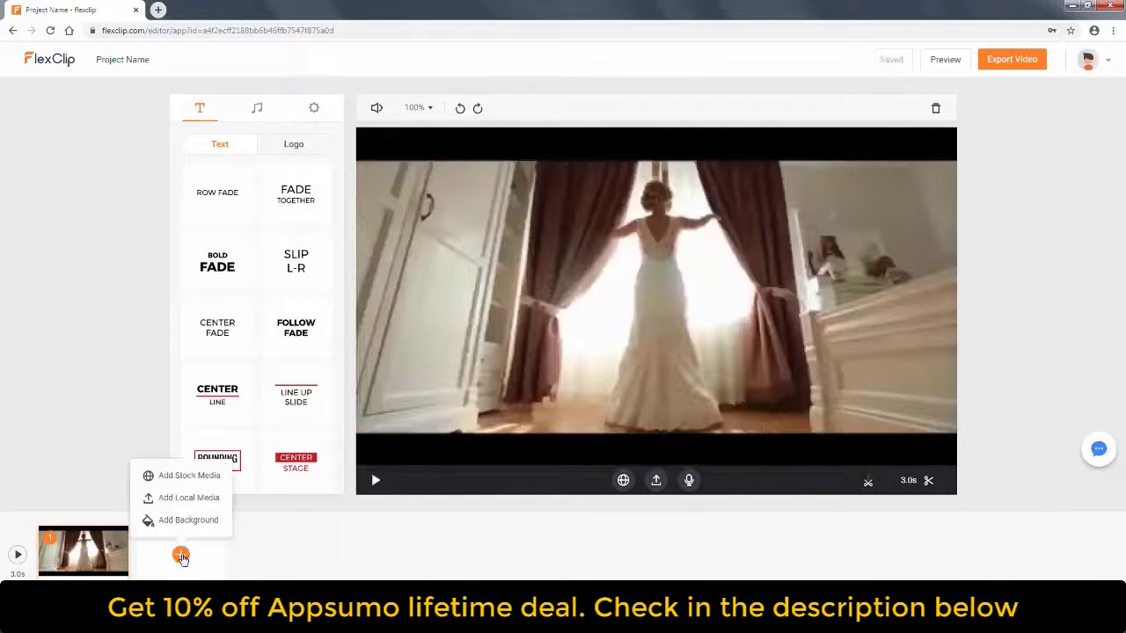
pyautogui.click(181, 505)
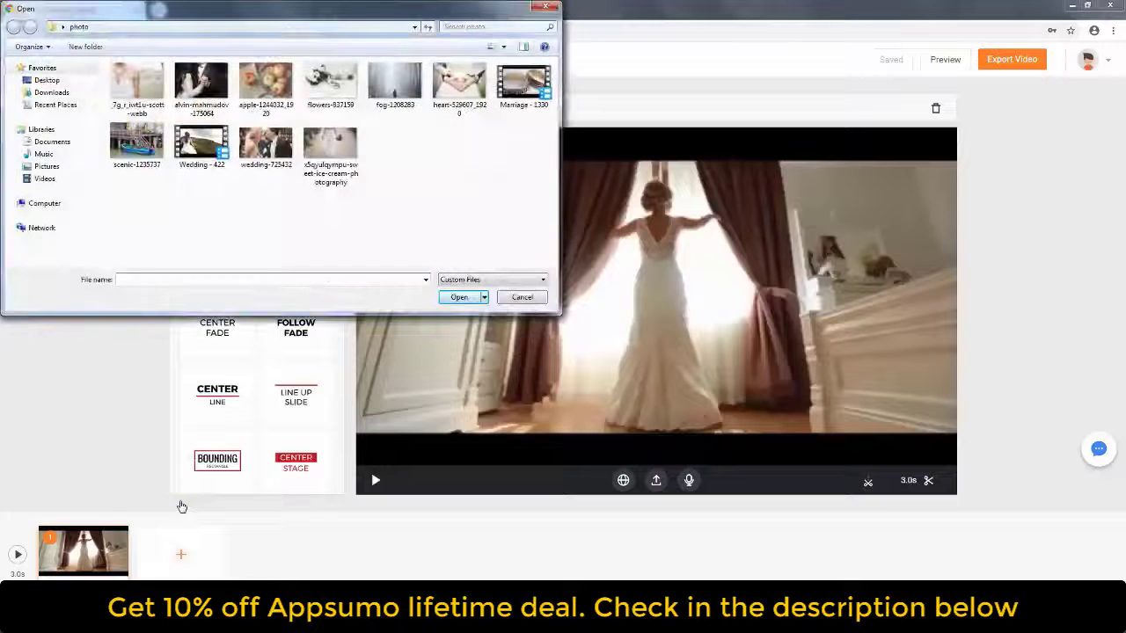
pyautogui.doubleClick(340, 145)
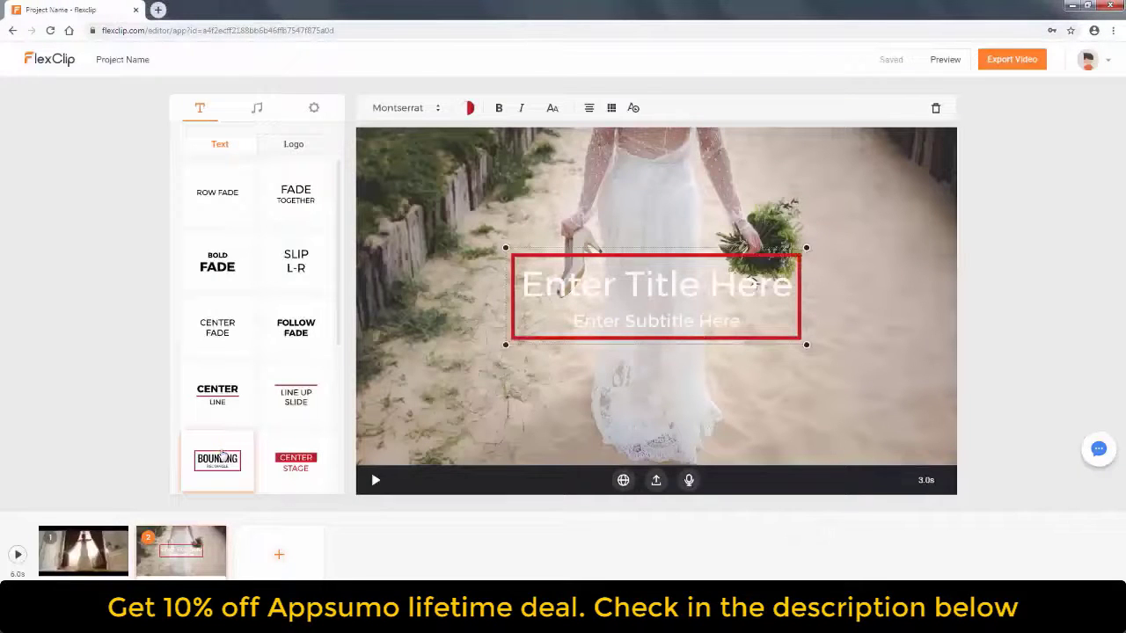
# - Enter "Happy Wedding" as title and "My best friend" as subtitle on the bride photo, and apply the Drop Down text style
pyautogui.doubleClick(676, 297)
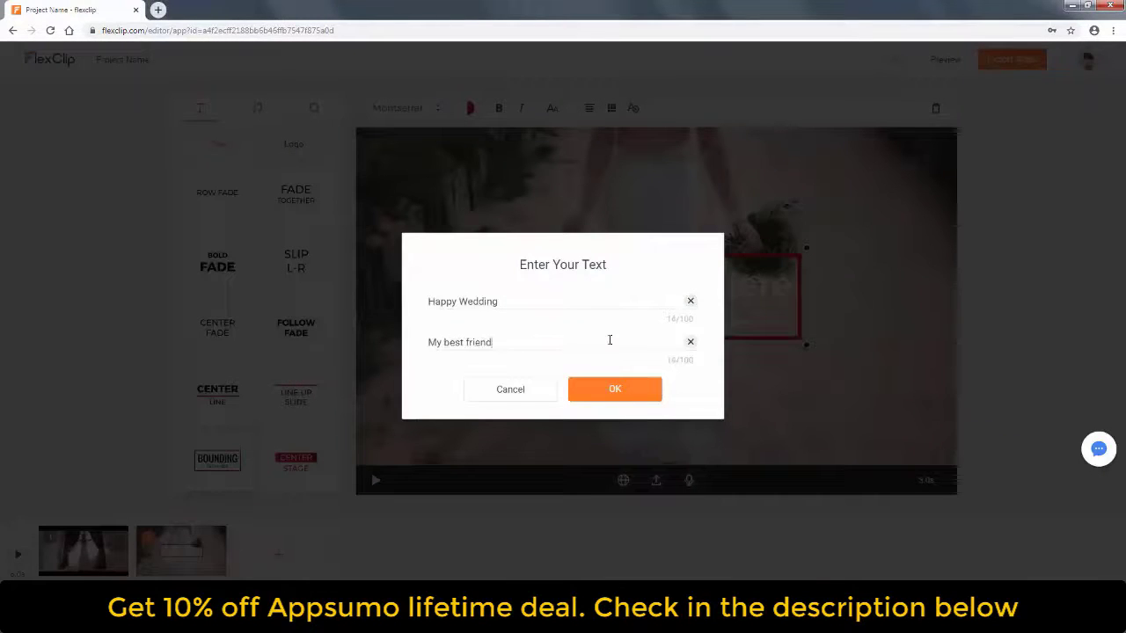
pyautogui.click(604, 388)
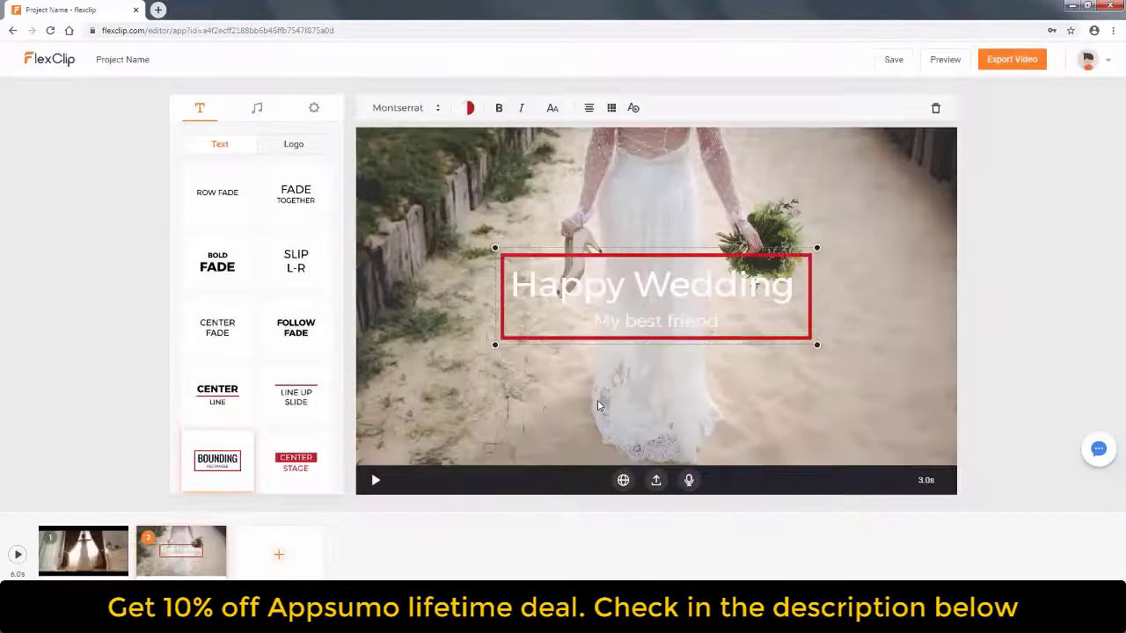
pyautogui.moveTo(338, 255); pyautogui.dragTo(334, 464)
pyautogui.click(223, 459)
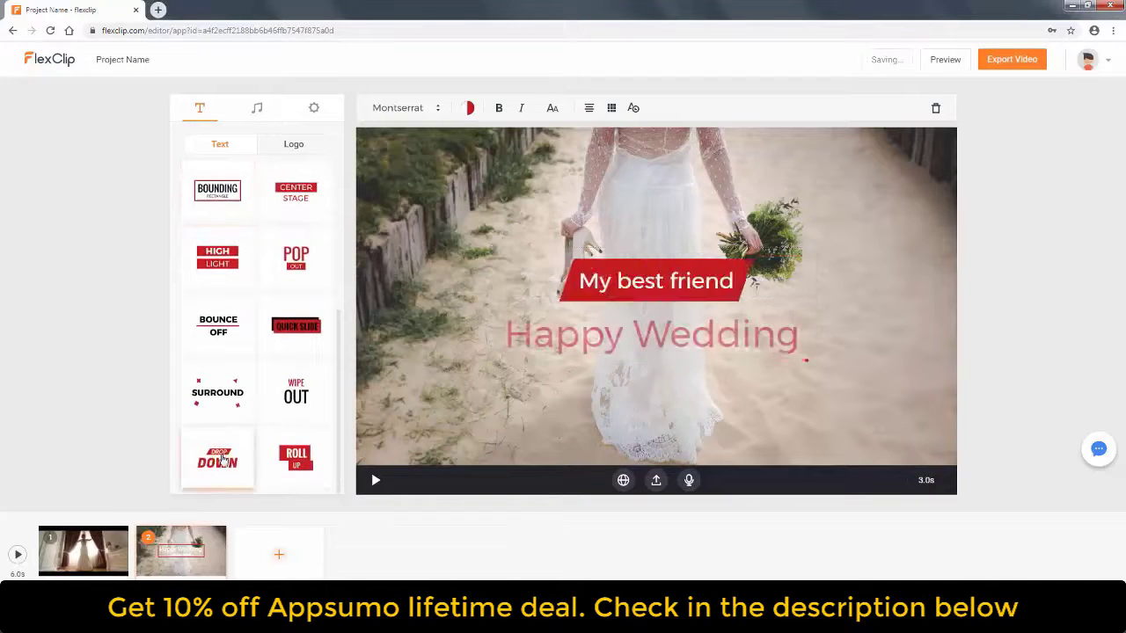
# - Set the wedding title's font to Playfair Display from the Traditional (Serif) group and make it bold
pyautogui.click(425, 108)
pyautogui.click(422, 202)
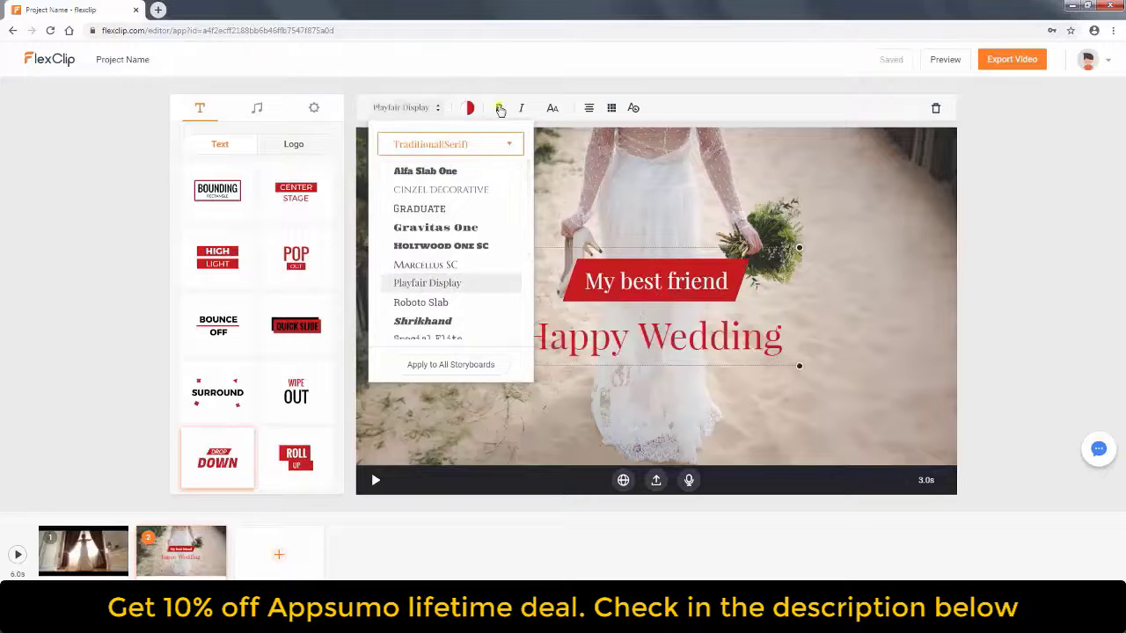
pyautogui.click(499, 109)
# - Give the wedding title a custom colour pair, with coral subtitle text on a white banner and a white title
pyautogui.click(470, 108)
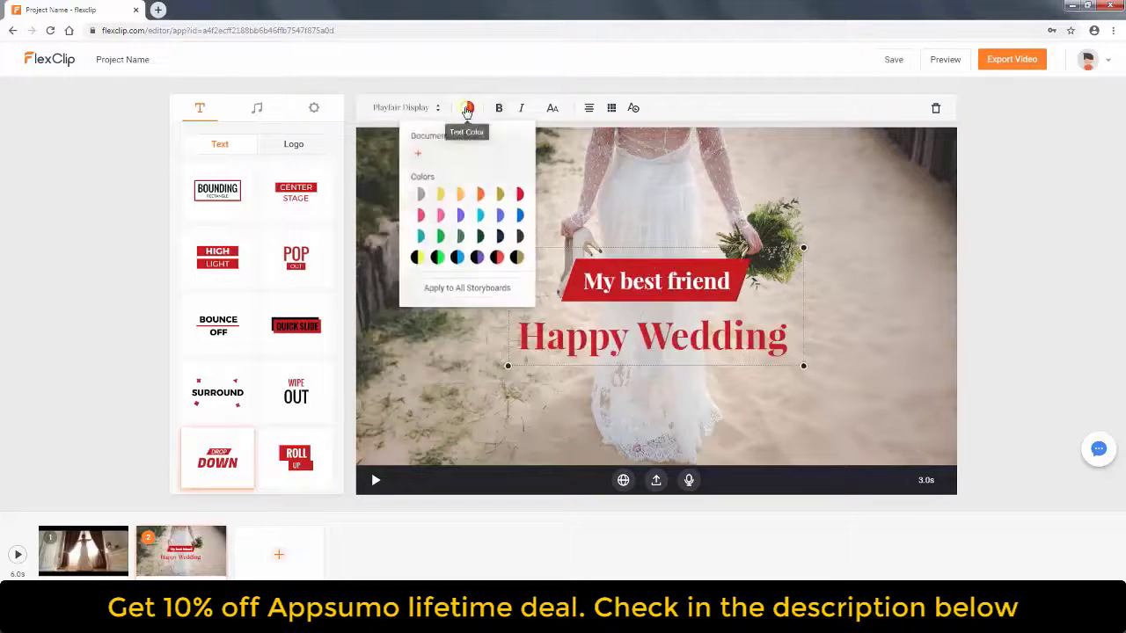
pyautogui.click(420, 217)
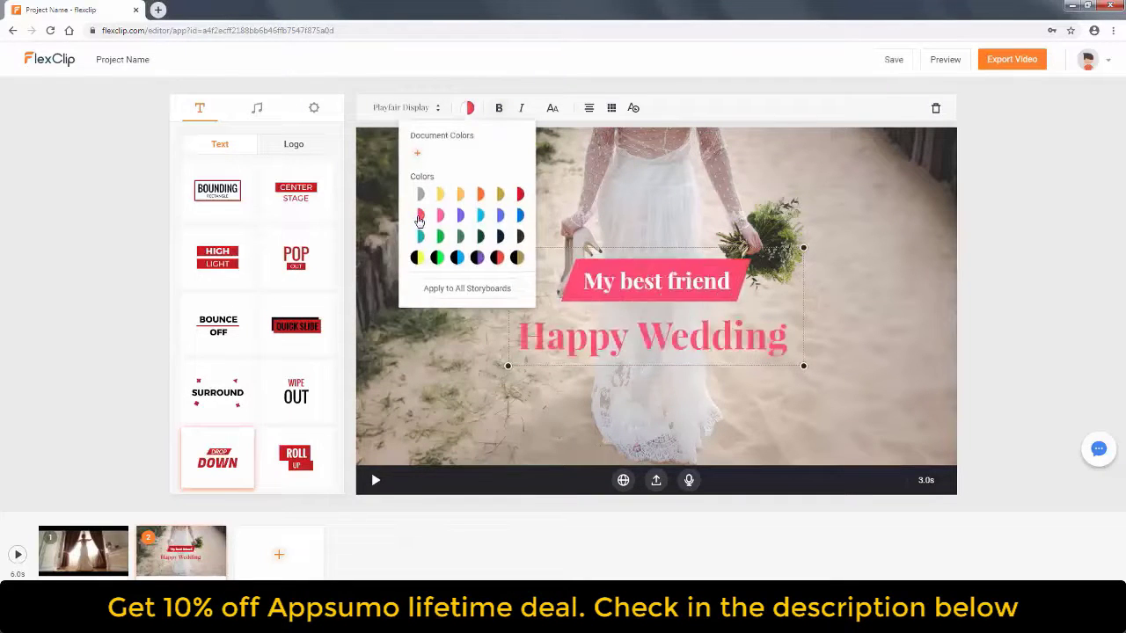
pyautogui.click(416, 155)
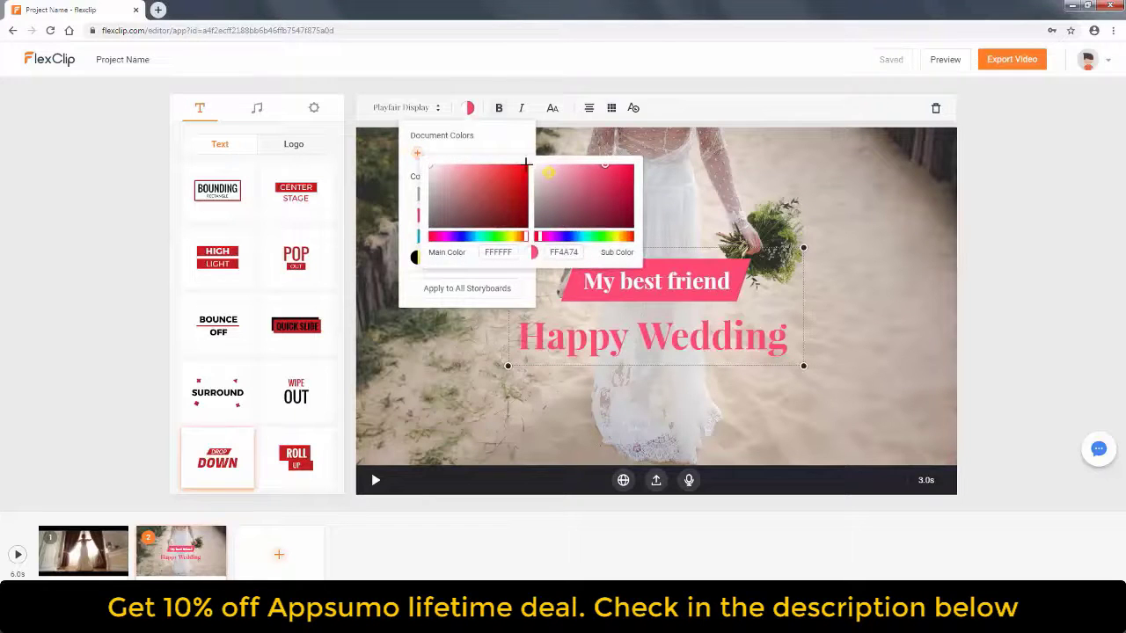
pyautogui.moveTo(549, 172); pyautogui.dragTo(486, 164)
# - Enlarge the wedding title and align it to the centre of the frame
pyautogui.moveTo(805, 367); pyautogui.dragTo(890, 433)
pyautogui.click(617, 113)
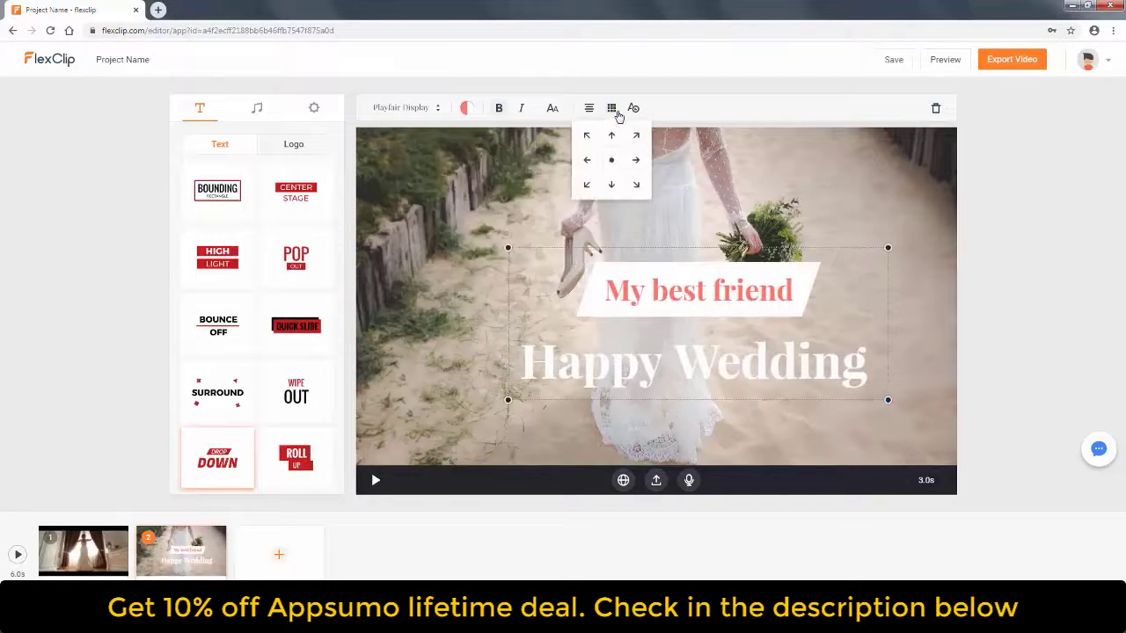
pyautogui.click(612, 161)
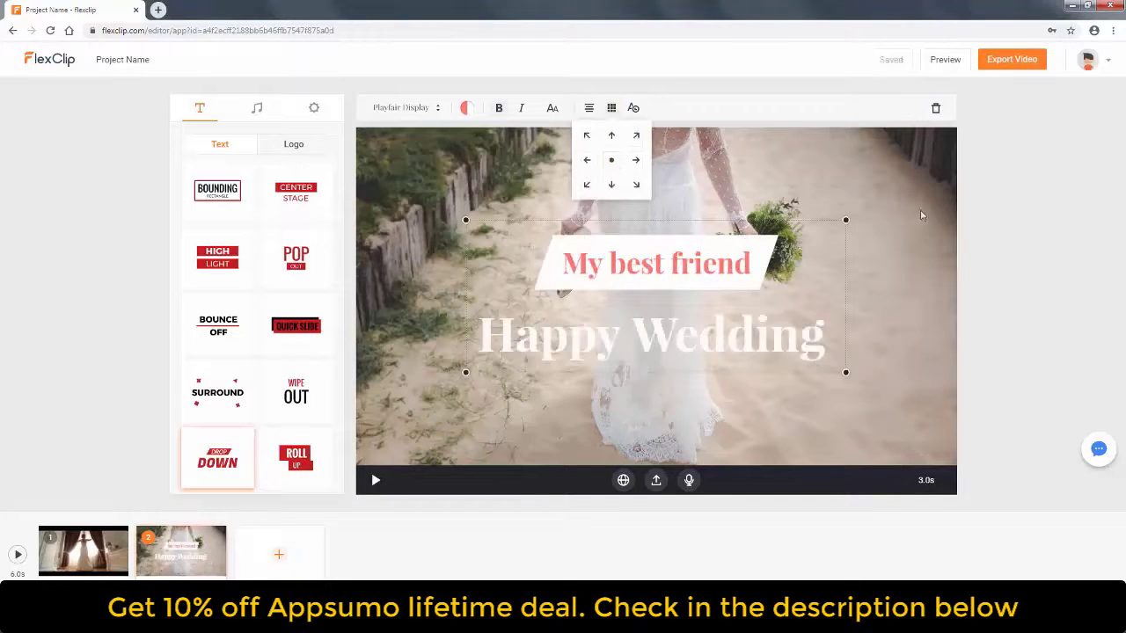
# - Apply the Zoom Out photo animation to the second storyboard's bride photo
pyautogui.click(999, 239)
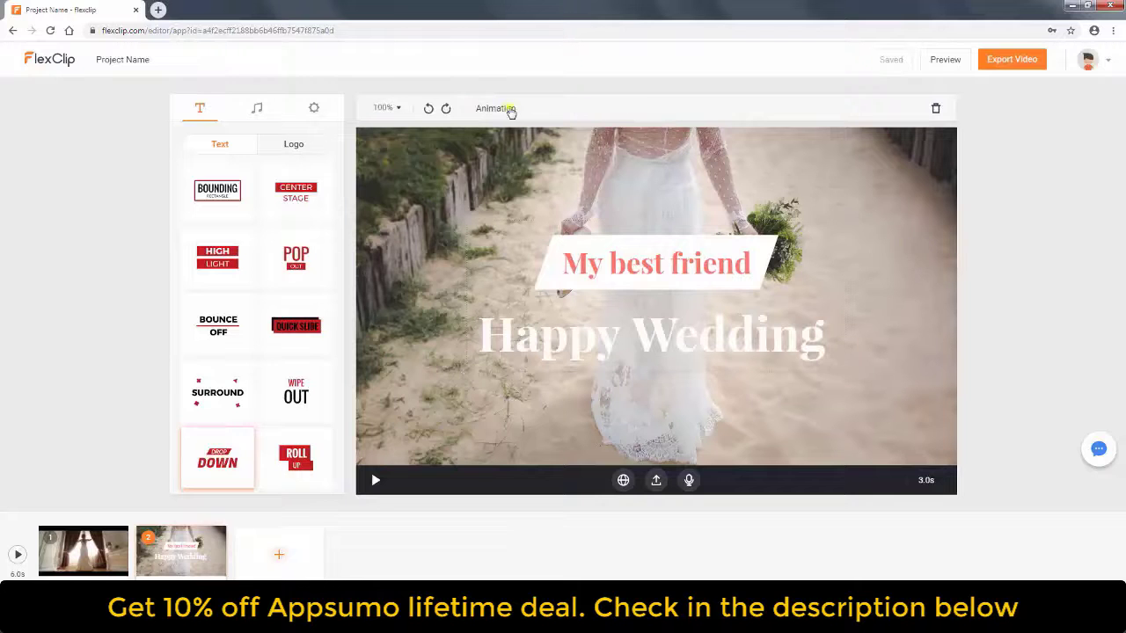
pyautogui.click(510, 110)
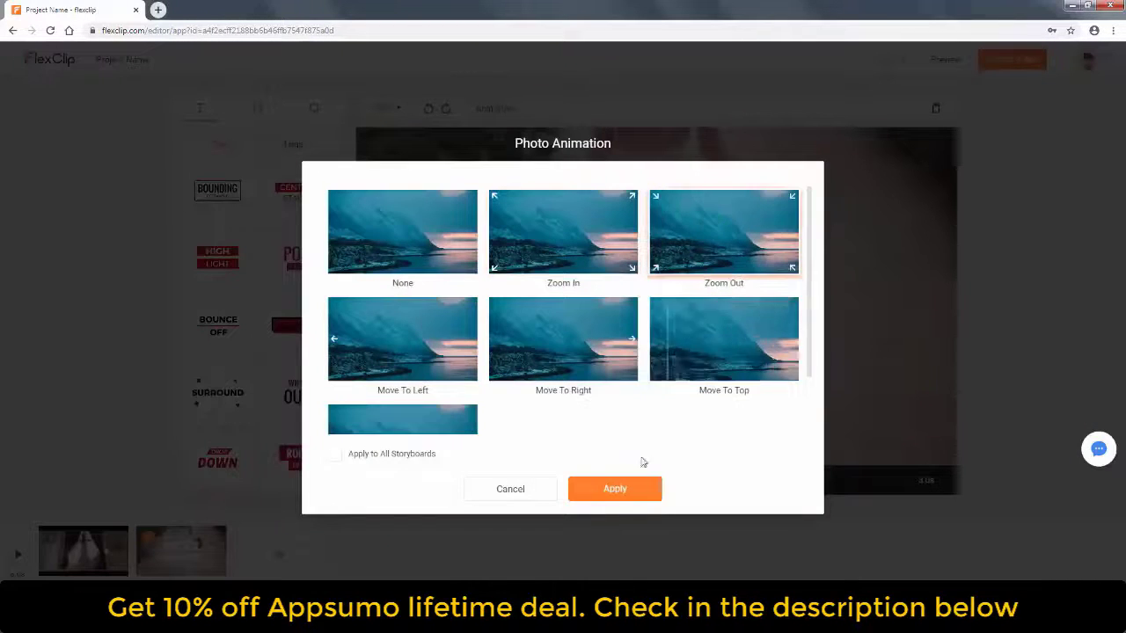
pyautogui.click(641, 489)
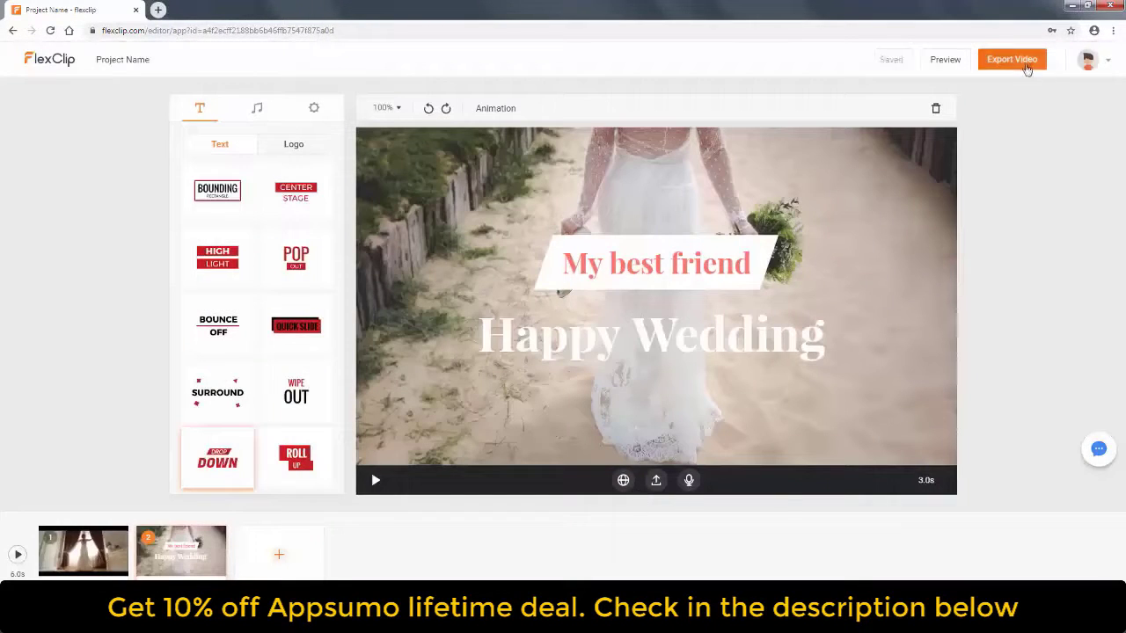
# - Export the wedding video at 720p quality
pyautogui.click(1026, 63)
pyautogui.click(602, 214)
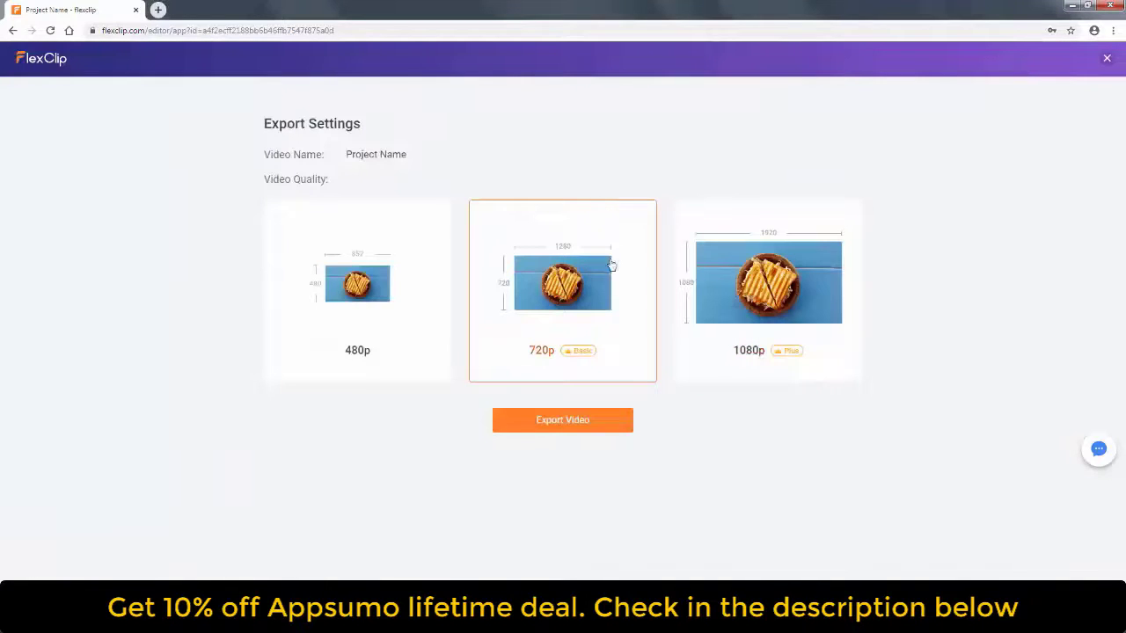
pyautogui.click(628, 413)
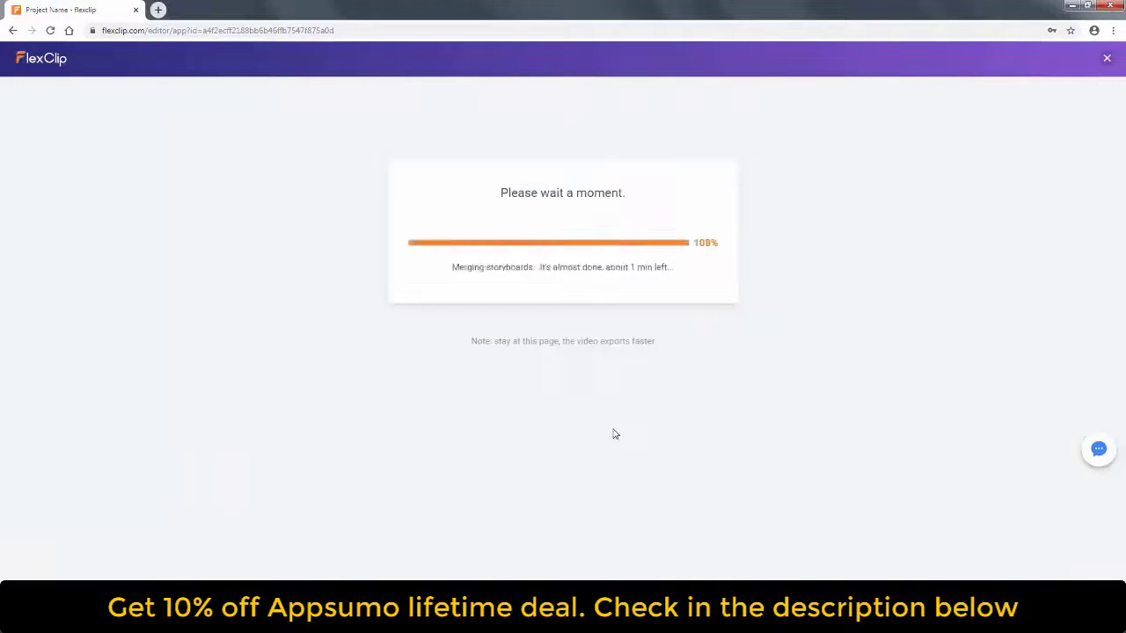
# - Show the exported wedding video in its download folder, play it, then close the player, folder and export page
pyautogui.rightClick(135, 578)
pyautogui.click(148, 558)
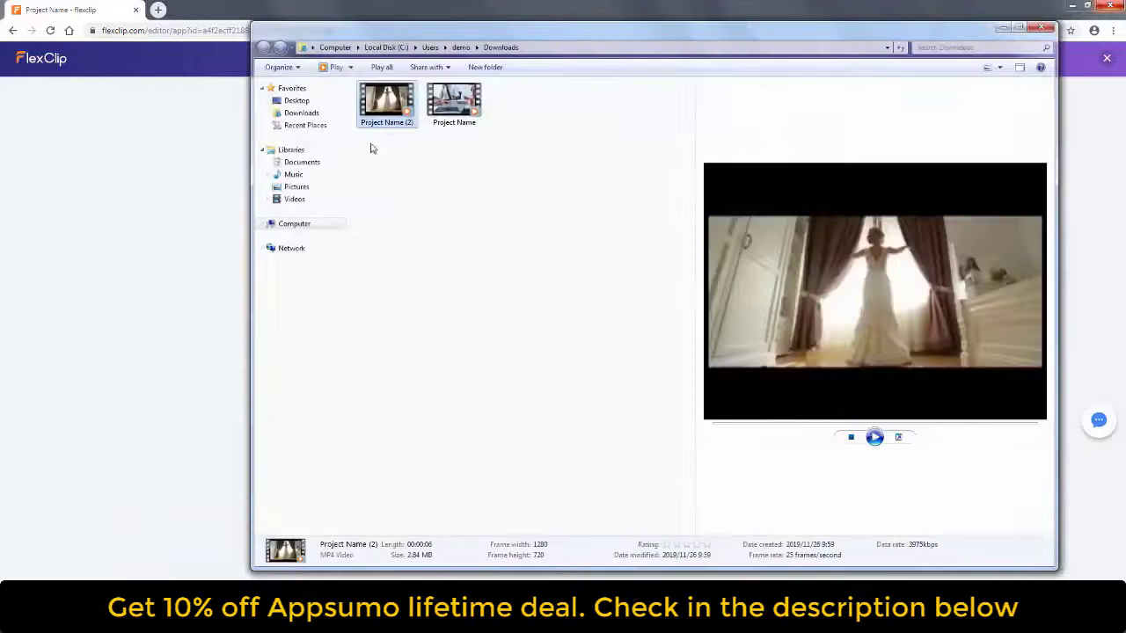
pyautogui.doubleClick(387, 99)
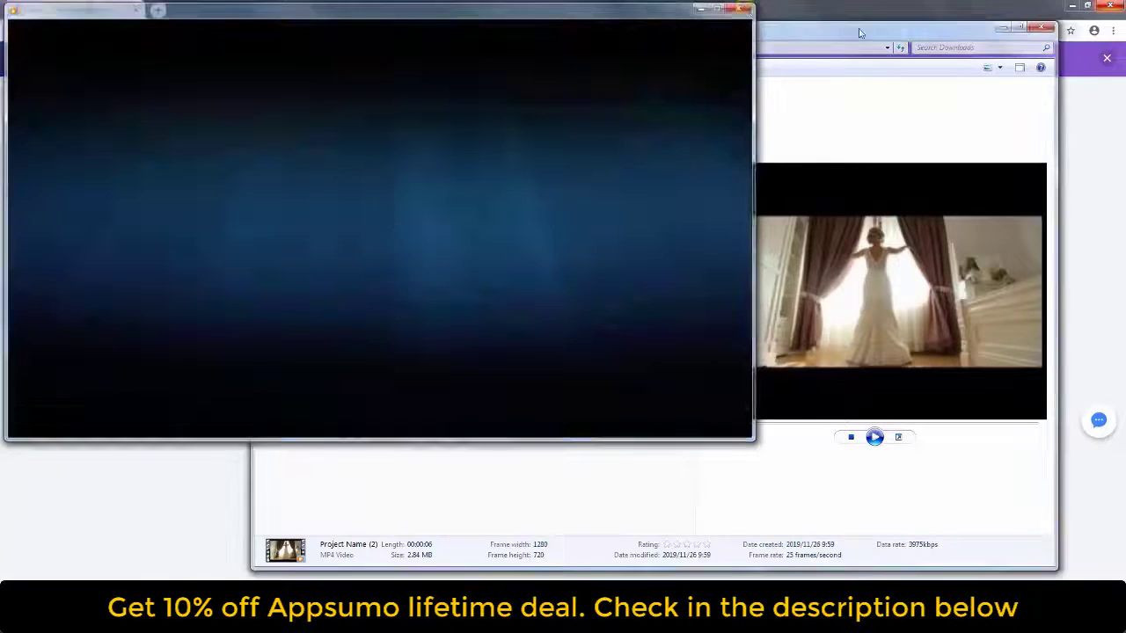
pyautogui.click(741, 6)
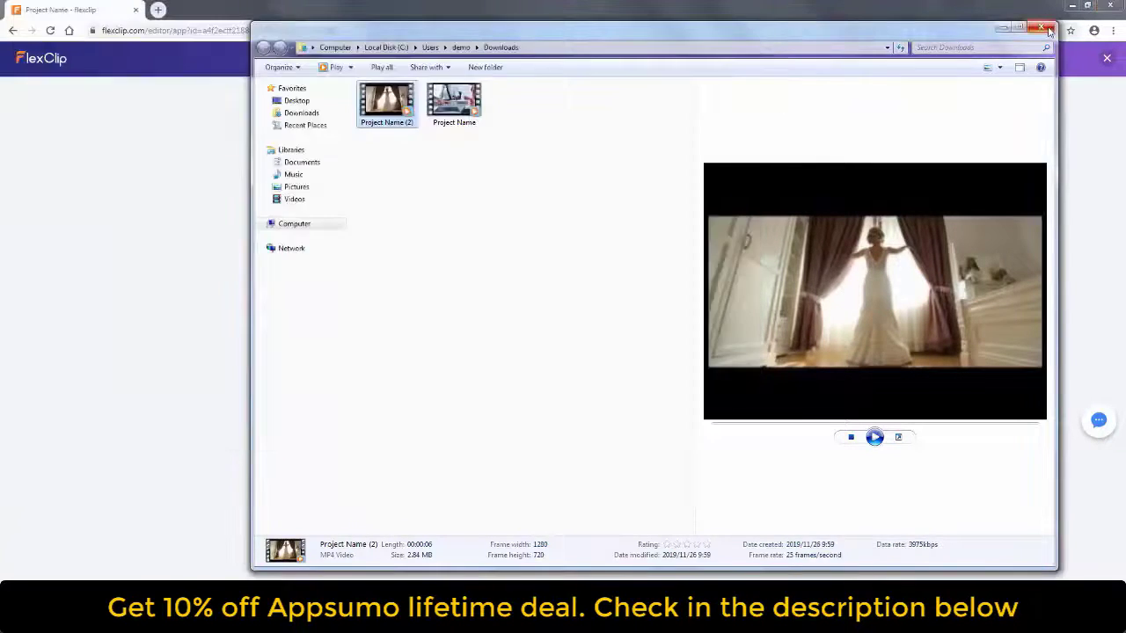
pyautogui.click(1049, 29)
pyautogui.click(1106, 60)
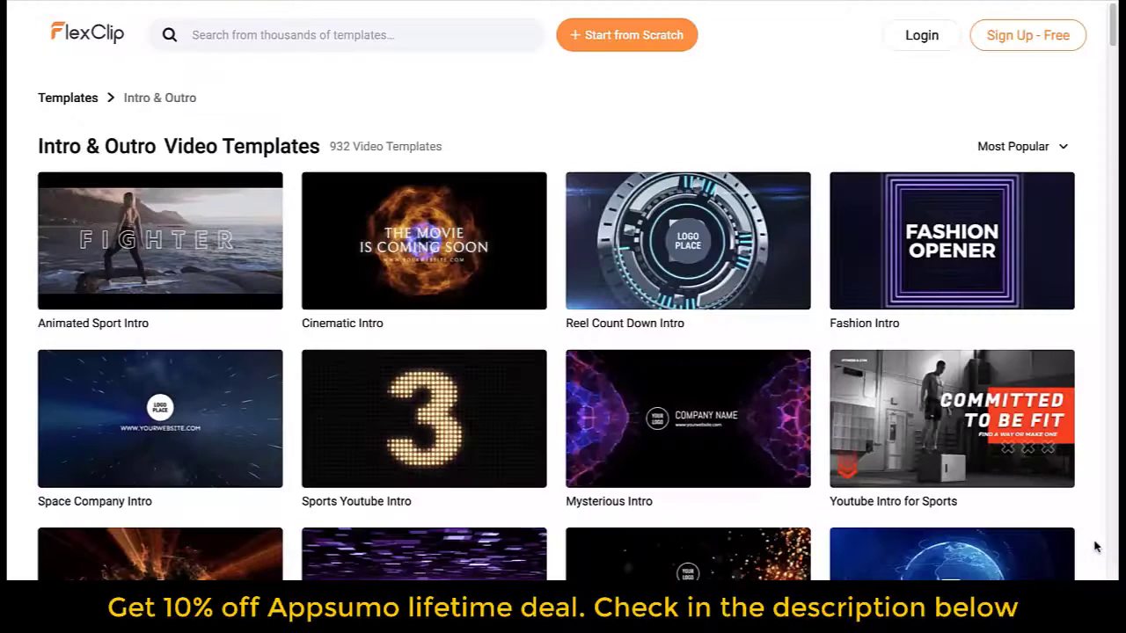
# - Browse the Intro & Outro video templates and open the Space Company Intro template for customizing
pyautogui.scroll(-20, 1095, 547)
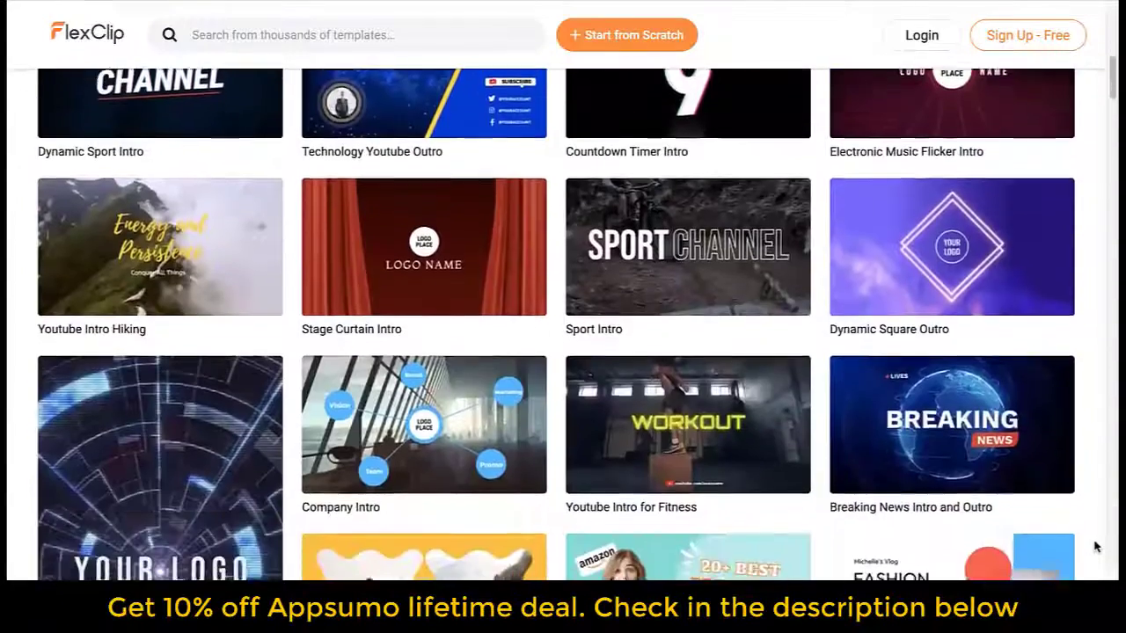
pyautogui.scroll(-20, 1095, 547)
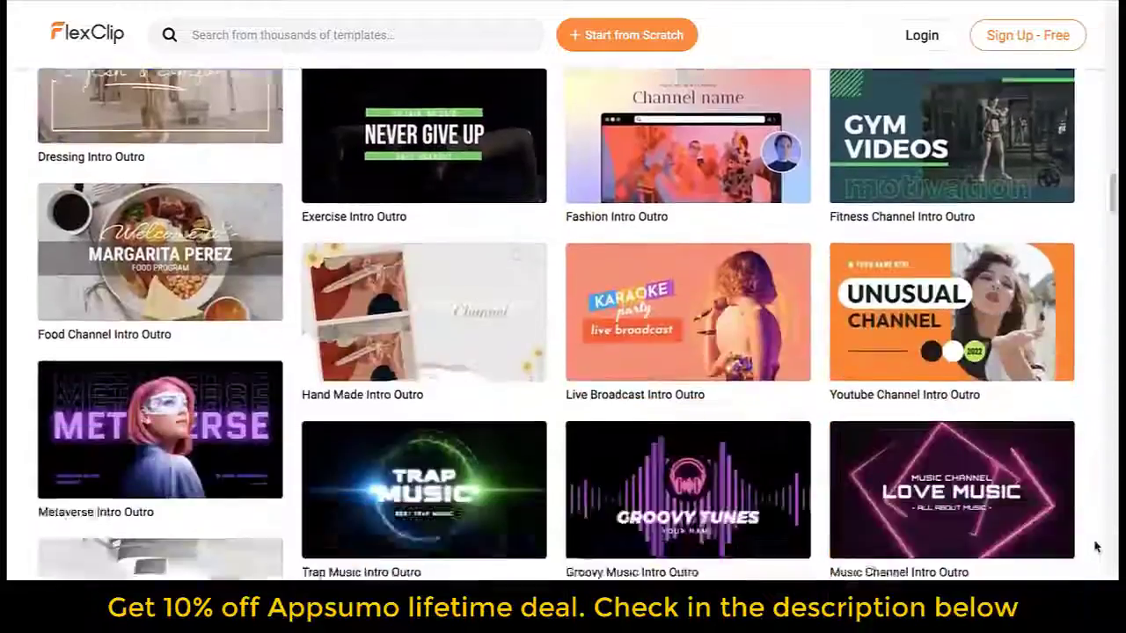
pyautogui.scroll(20, 1095, 547)
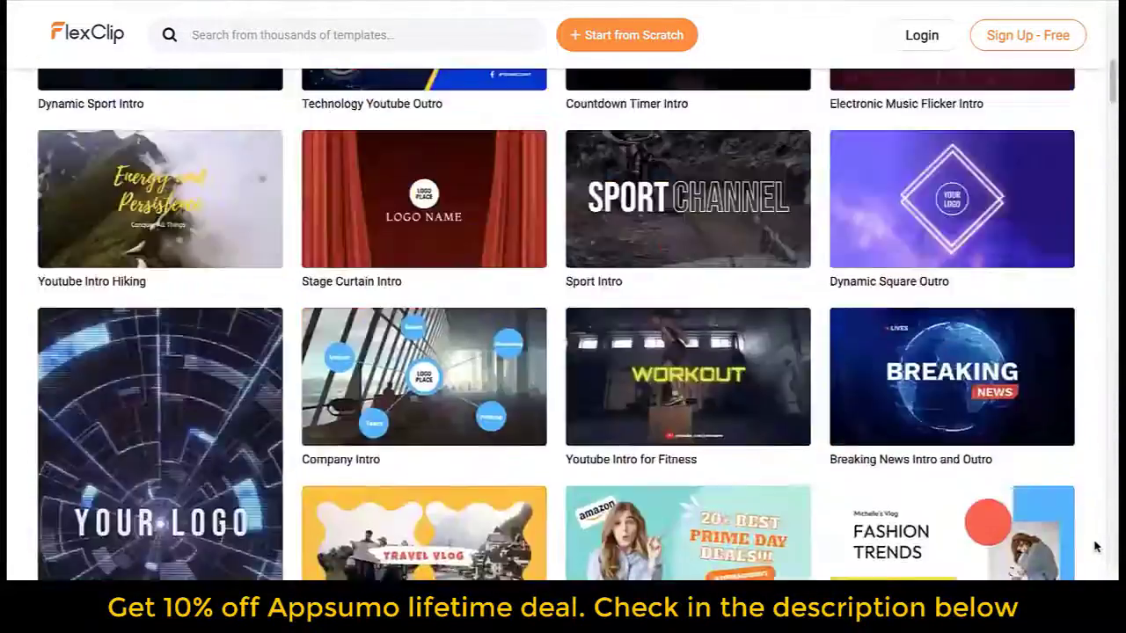
pyautogui.moveTo(264, 424)
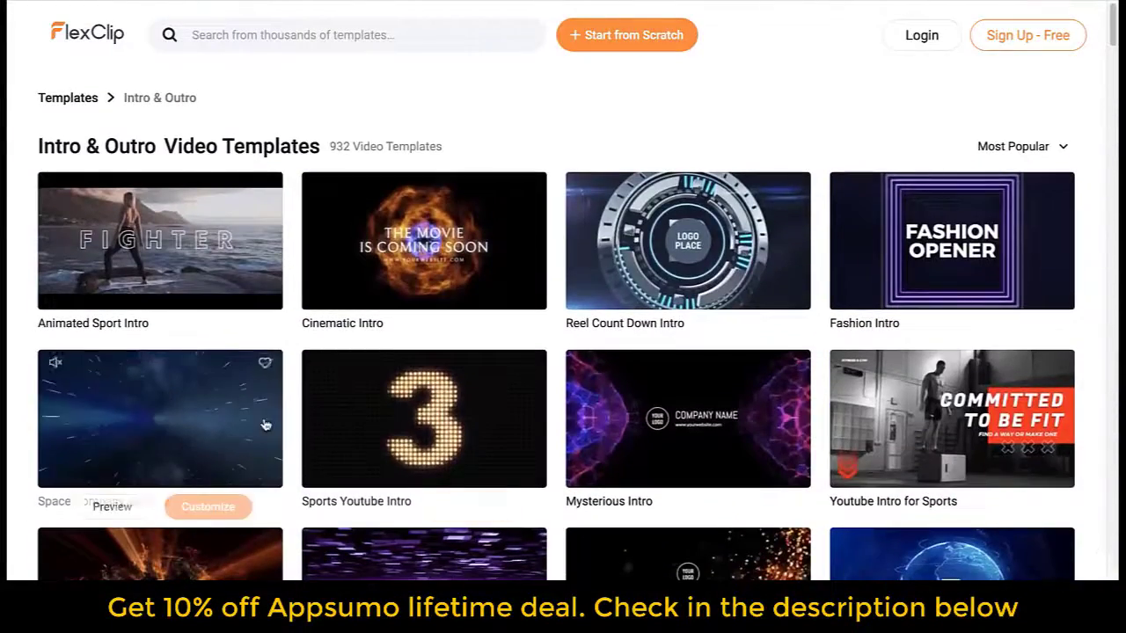
pyautogui.click(216, 503)
pyautogui.click(371, 279)
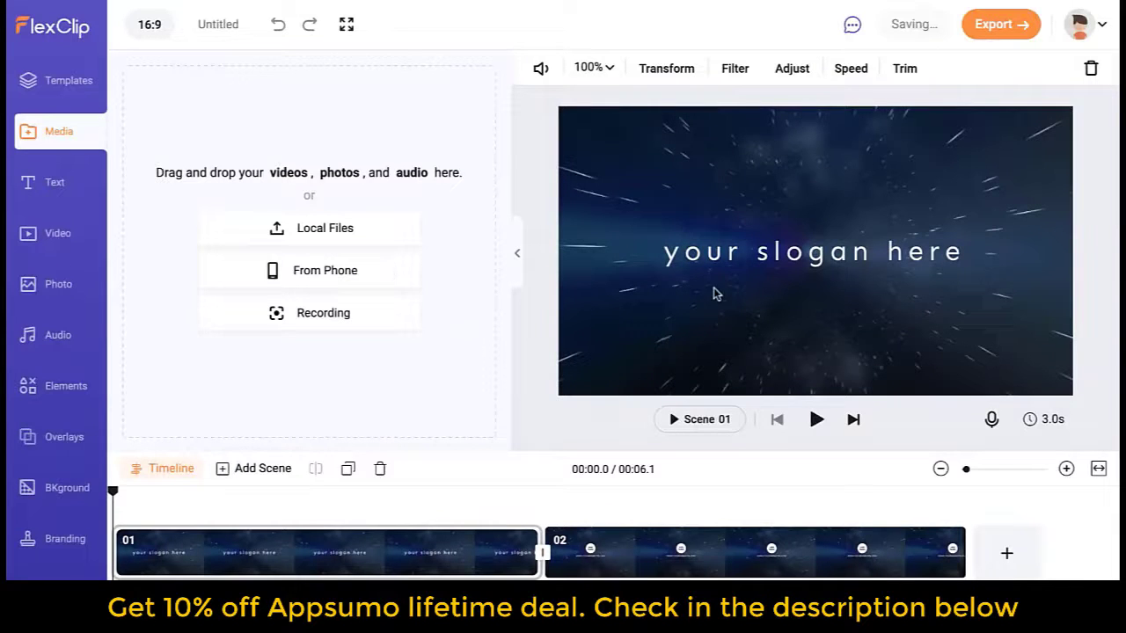
# - Replace the slogan text in scene 01 with "BUILD YOUR DREAM"
pyautogui.click(724, 257)
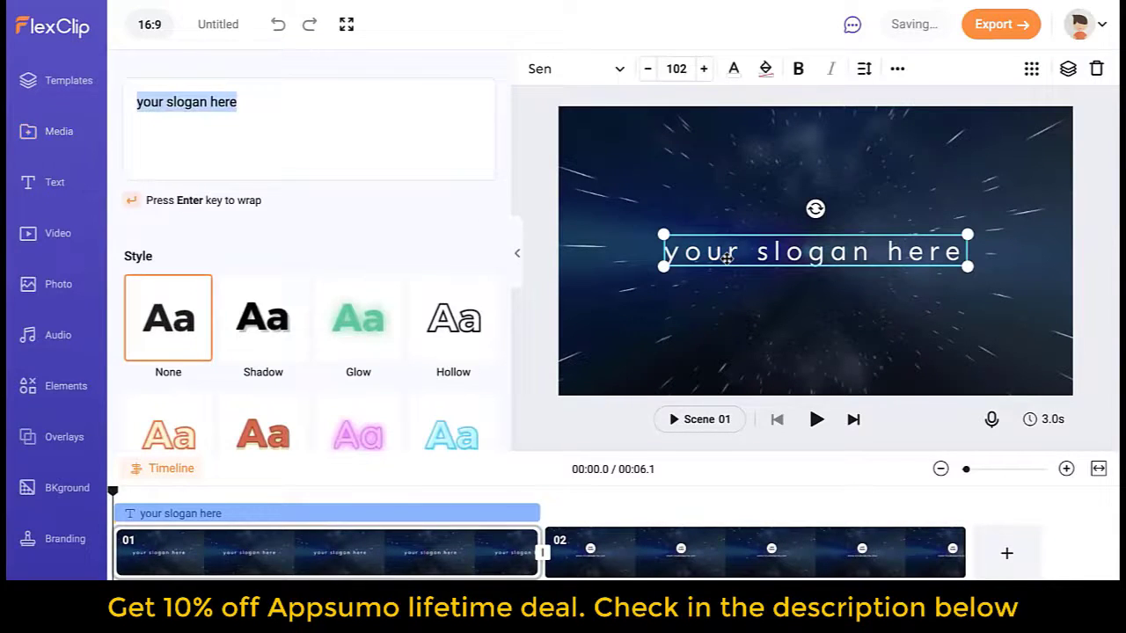
pyautogui.write('BUILD YOUR DREAM')
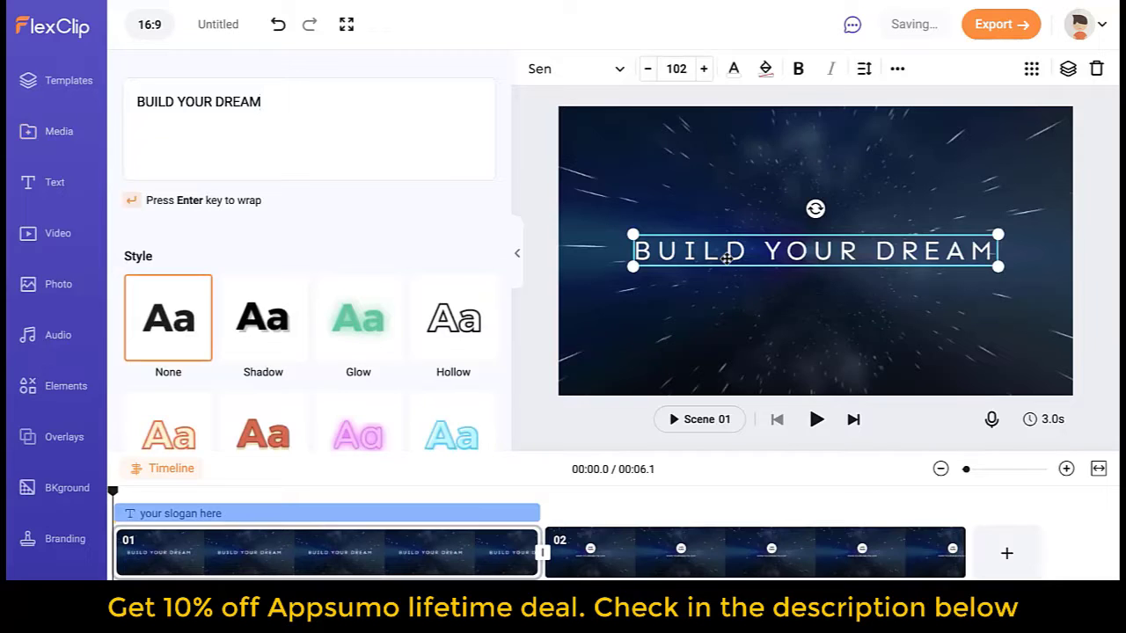
# - Replace the logo placeholder in scene 02 with the local image noun-logo-2765921.png
pyautogui.click(721, 555)
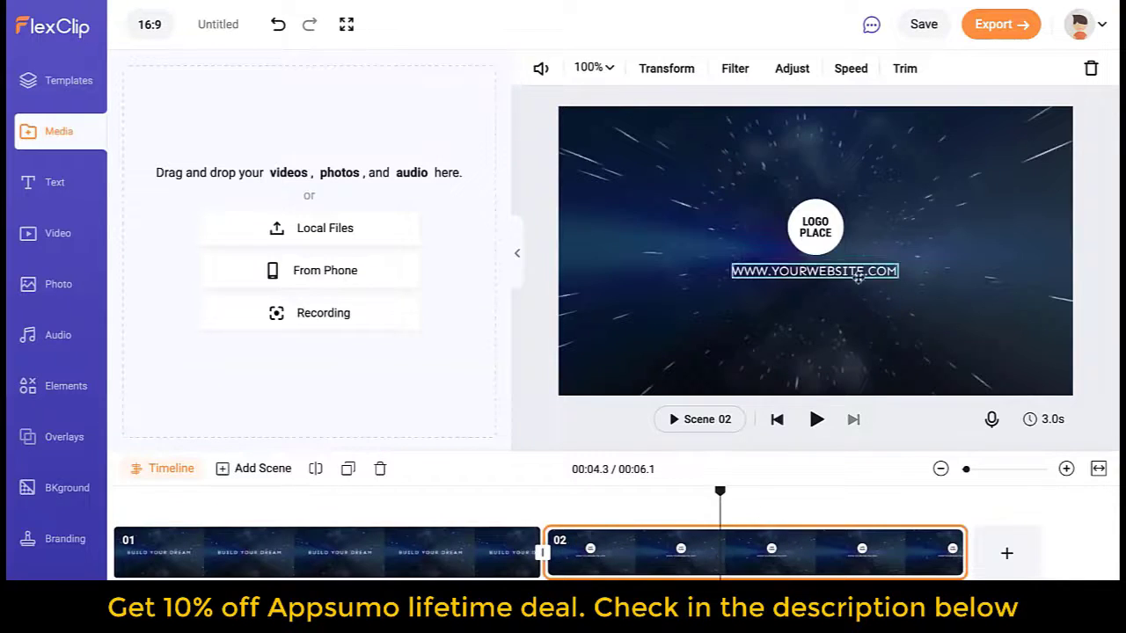
pyautogui.click(814, 227)
pyautogui.click(772, 78)
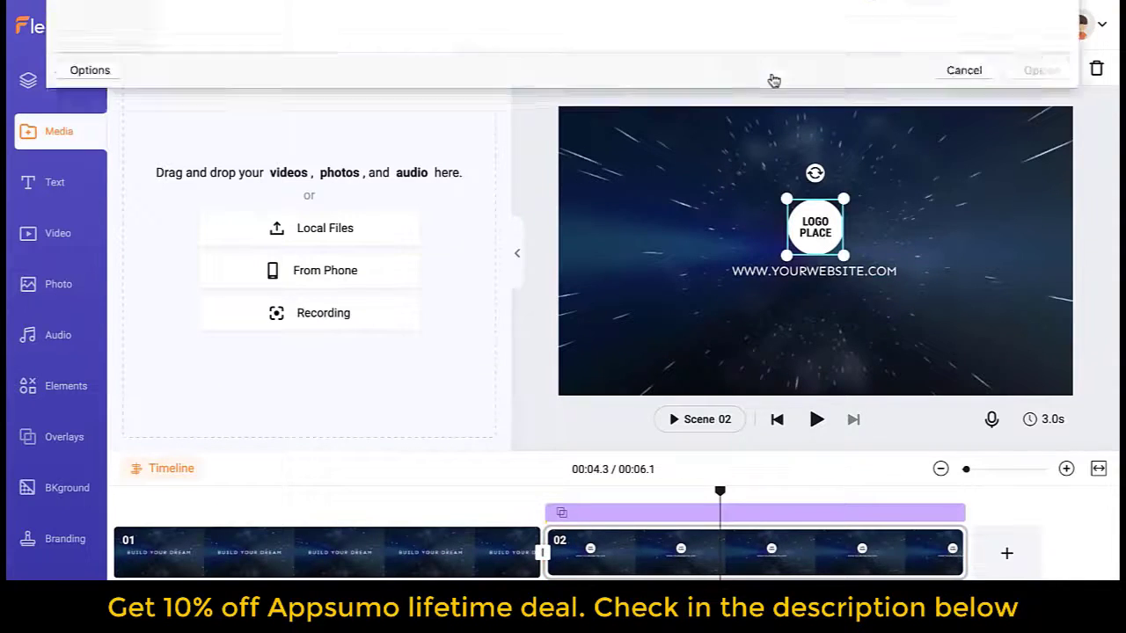
pyautogui.click(202, 64)
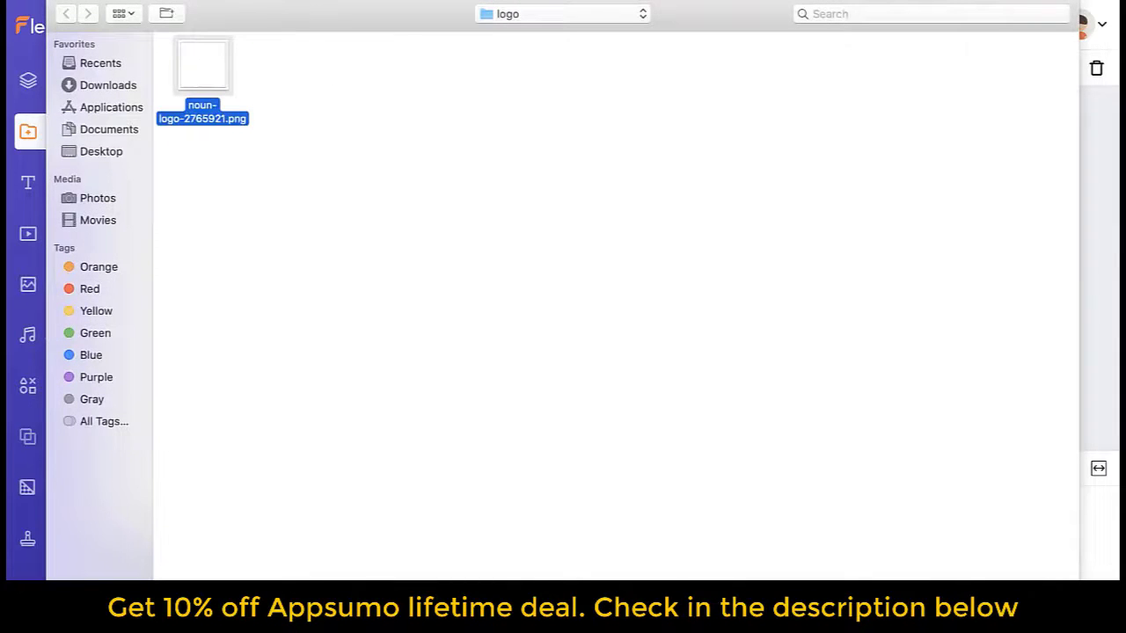
pyautogui.press('Return')
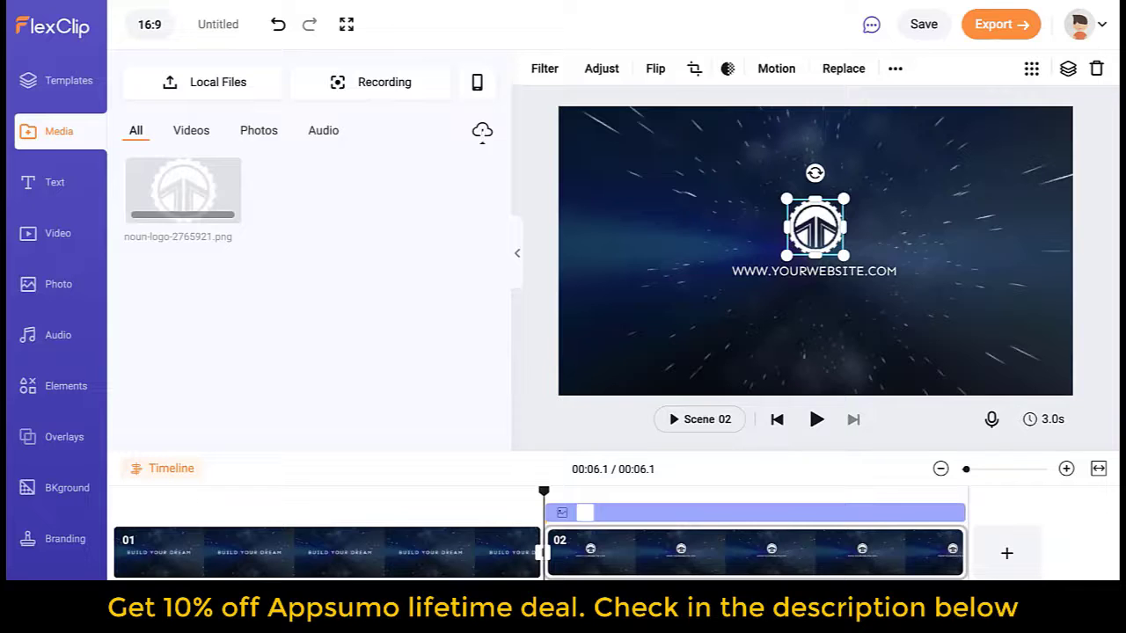
# - Preview the intro from its beginning and export it as a 1080p video
pyautogui.click(109, 497)
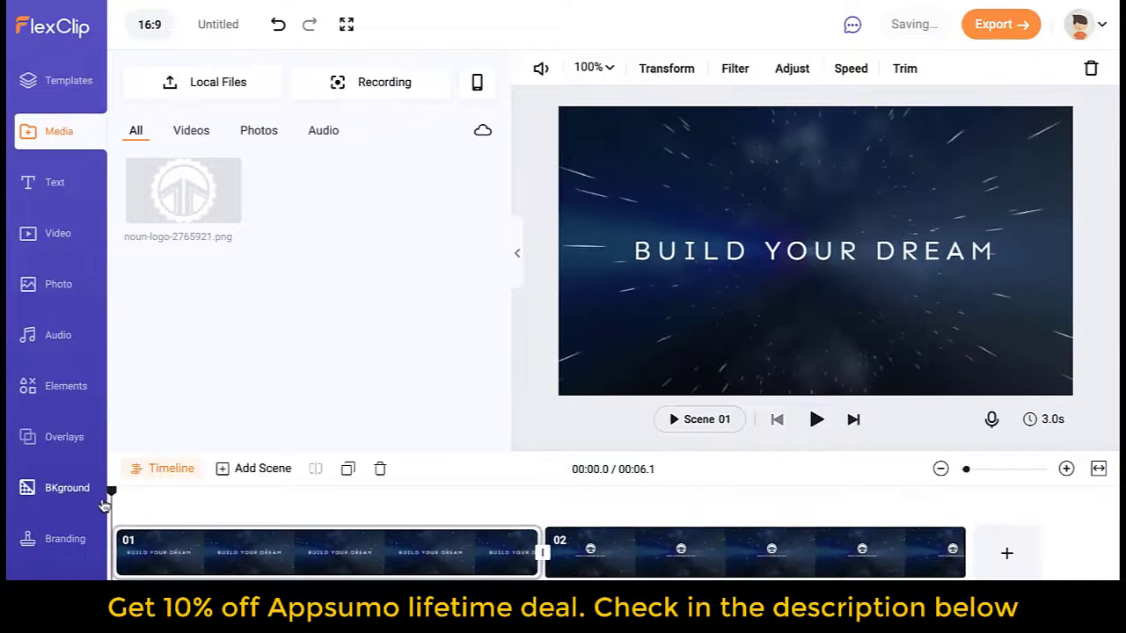
pyautogui.press('space')
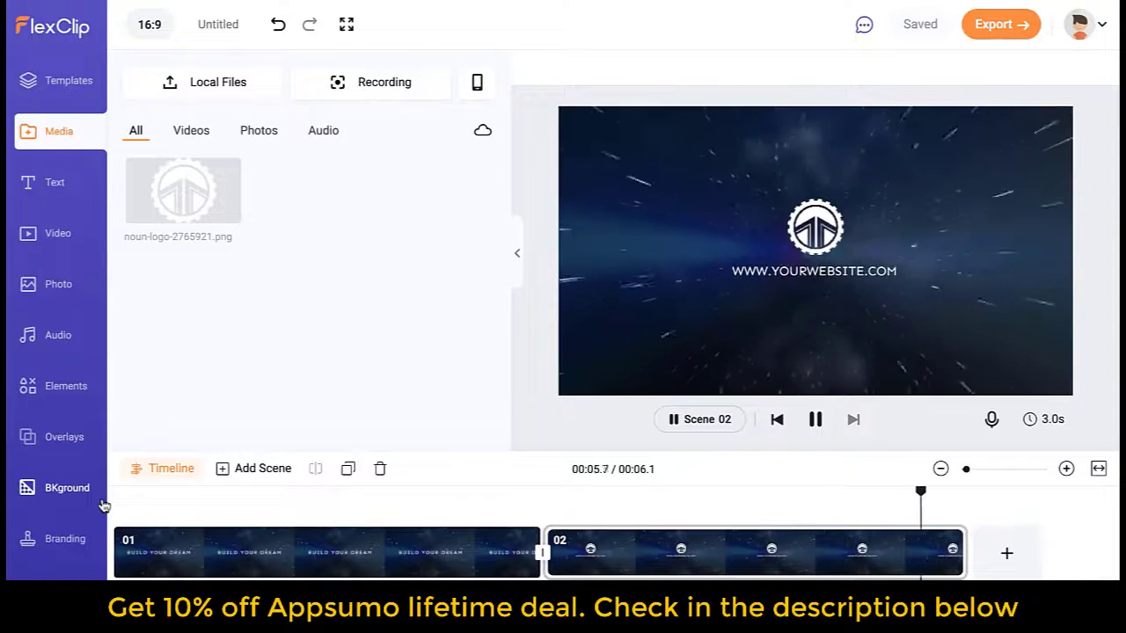
pyautogui.click(988, 35)
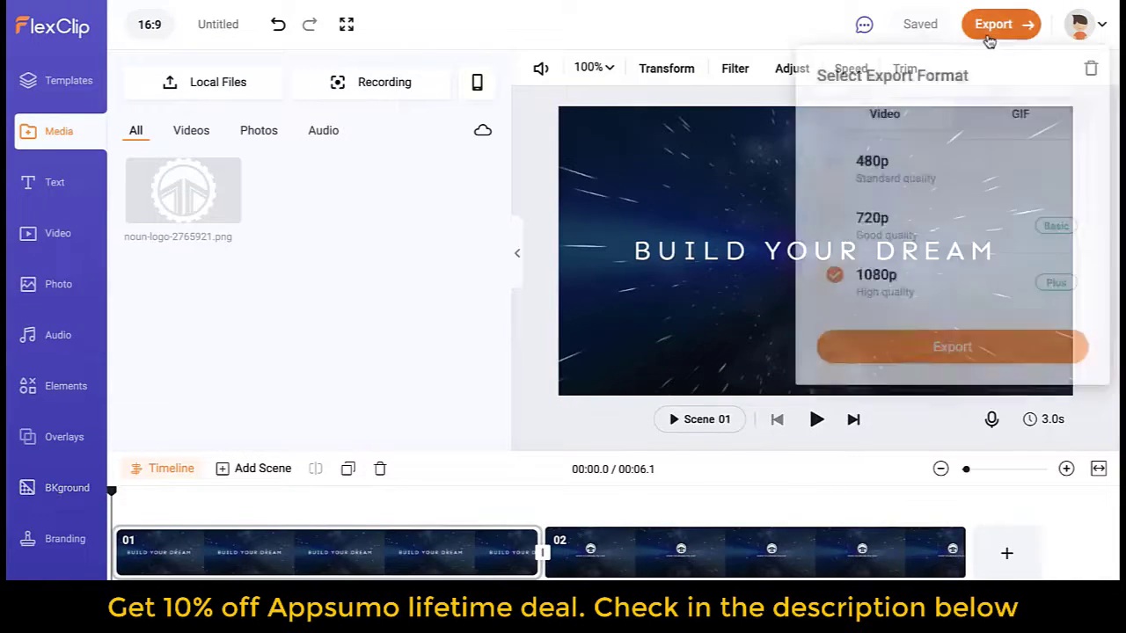
pyautogui.click(983, 348)
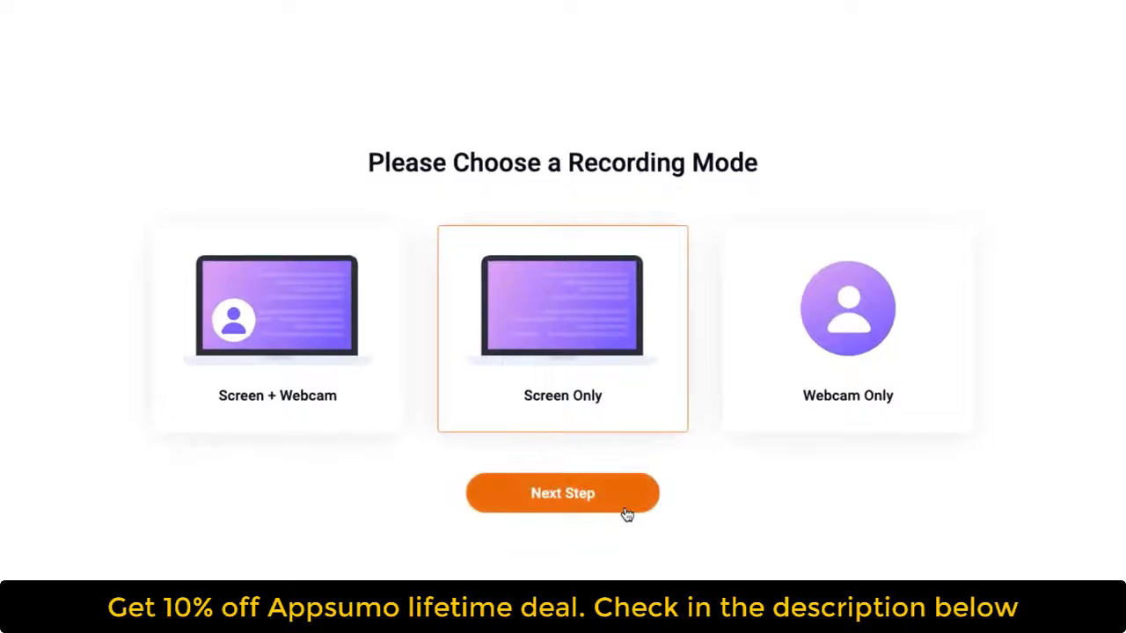
# - Set up a Screen Only recording with Microphone audio and expand the additional equipment options
pyautogui.click(626, 514)
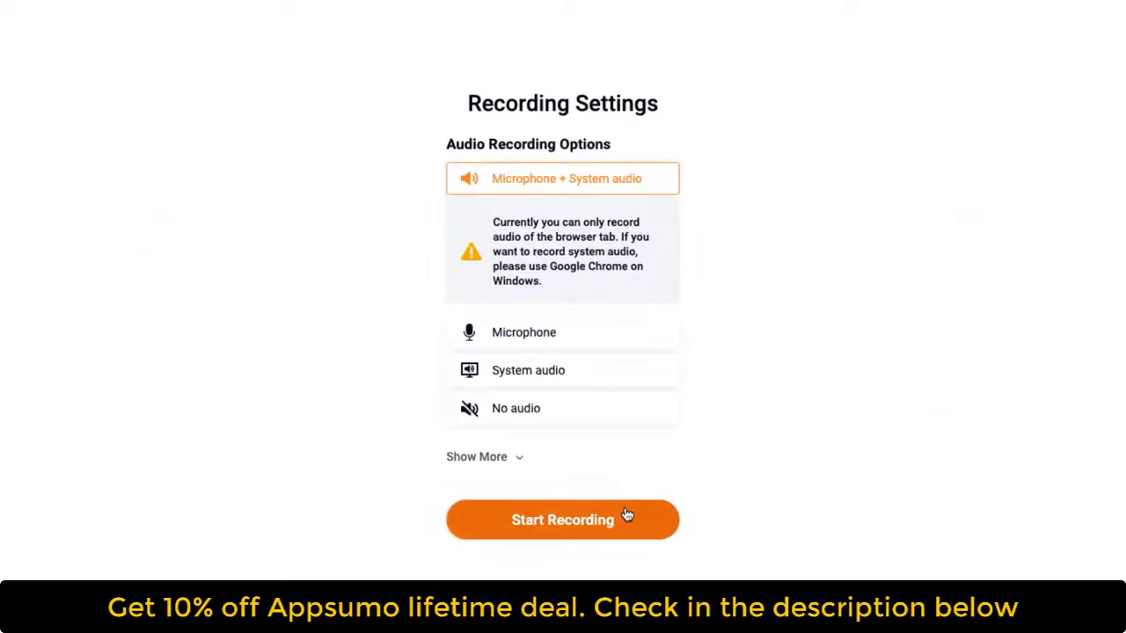
pyautogui.click(590, 342)
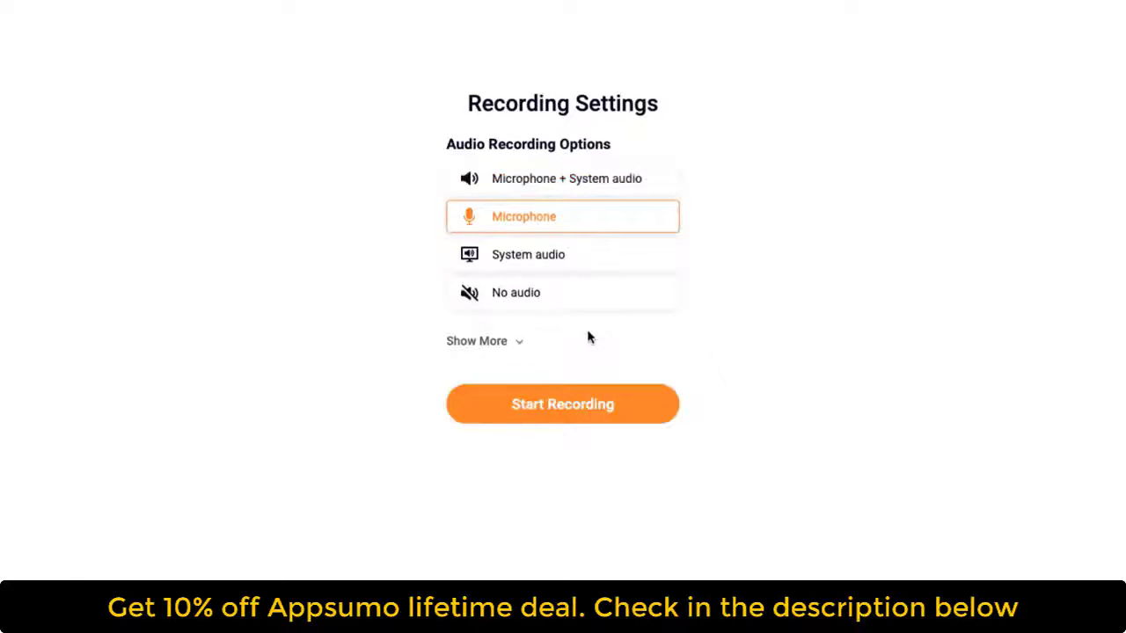
pyautogui.click(520, 342)
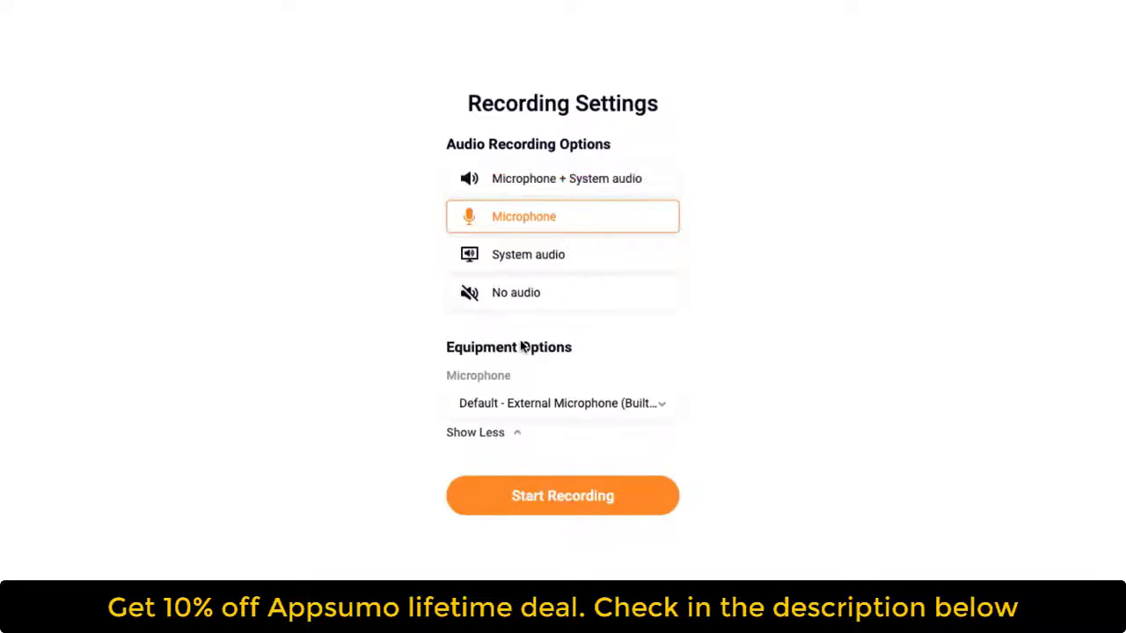
# - Start the screen recording and share the Video Maker browser window
pyautogui.click(598, 501)
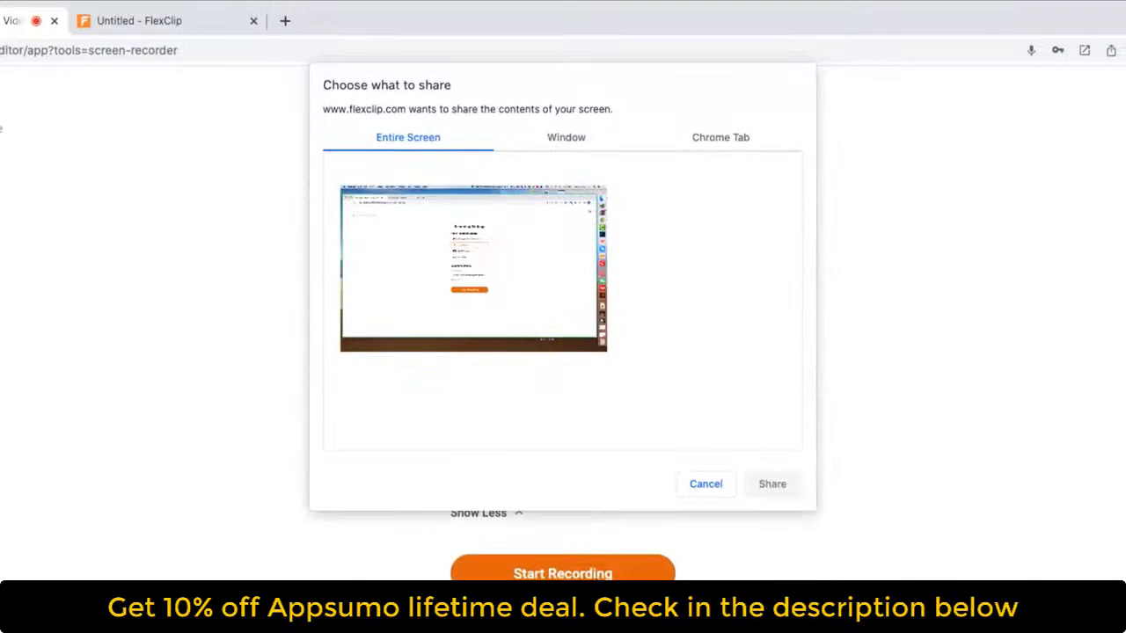
pyautogui.click(569, 139)
pyautogui.click(431, 207)
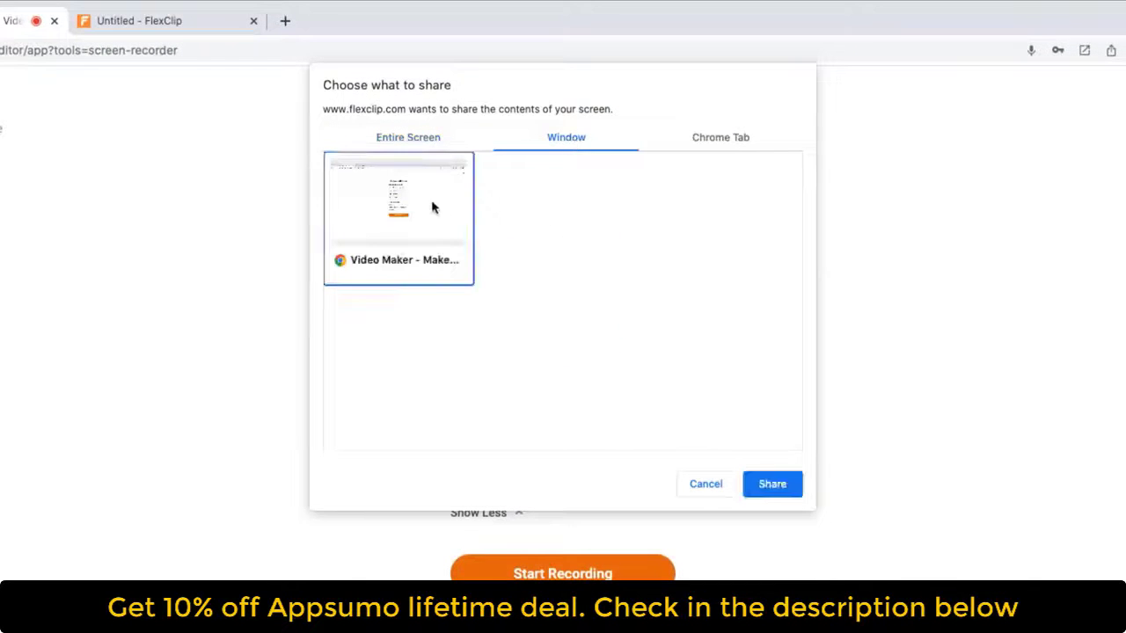
pyautogui.click(772, 484)
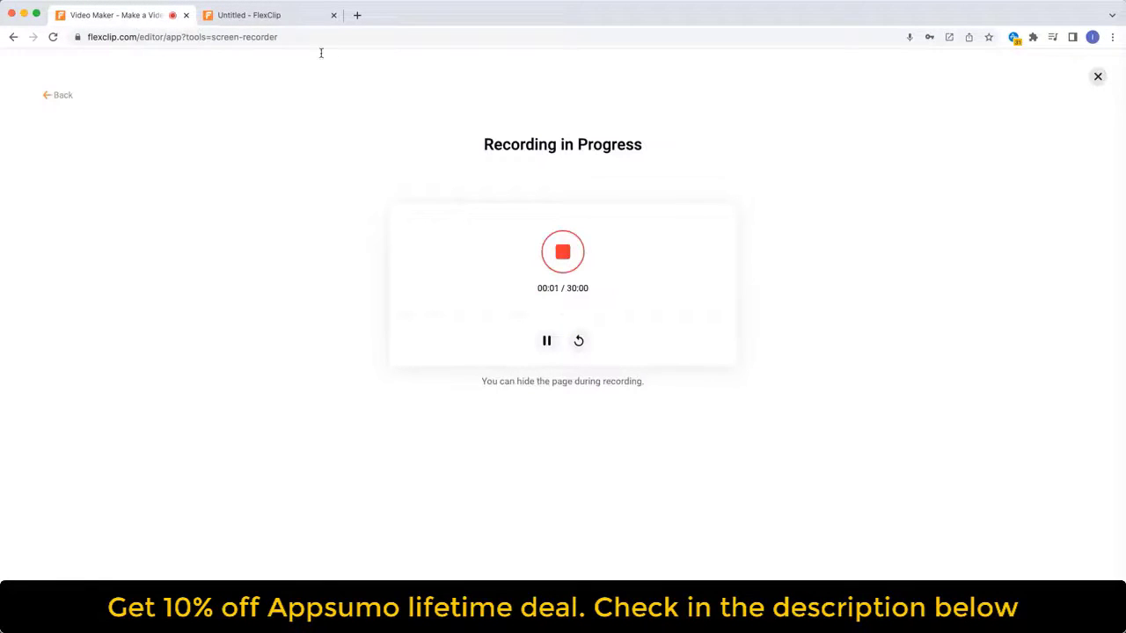
# - Switch to the Untitled FlexClip project and change the scene 01 title "CORPORATE" to "COMPANY"
pyautogui.click(299, 15)
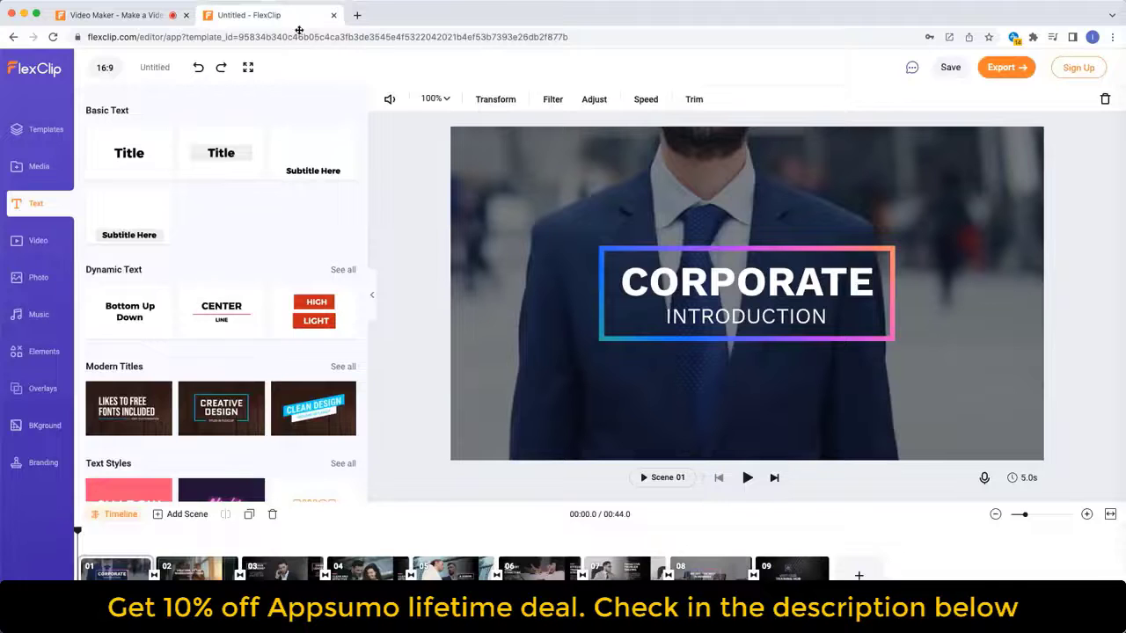
pyautogui.click(714, 278)
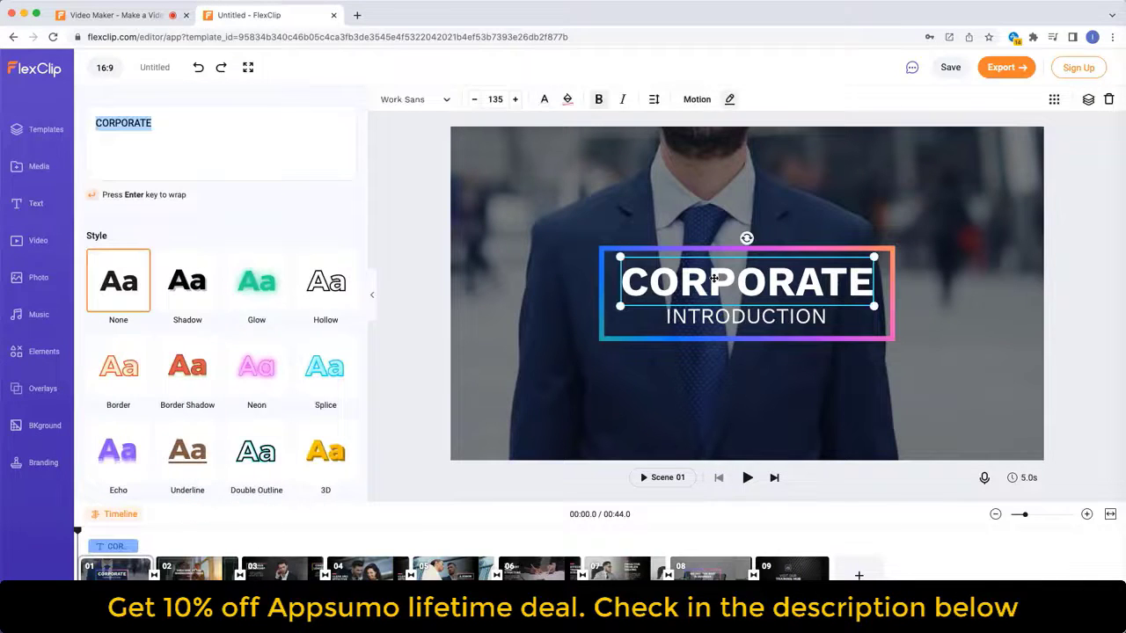
pyautogui.write('COMPANY')
# - Group the scene 01 title, subtitle and frame, scale the group down slightly, and deselect it
pyautogui.moveTo(732, 214); pyautogui.dragTo(796, 384)
pyautogui.click(1020, 100)
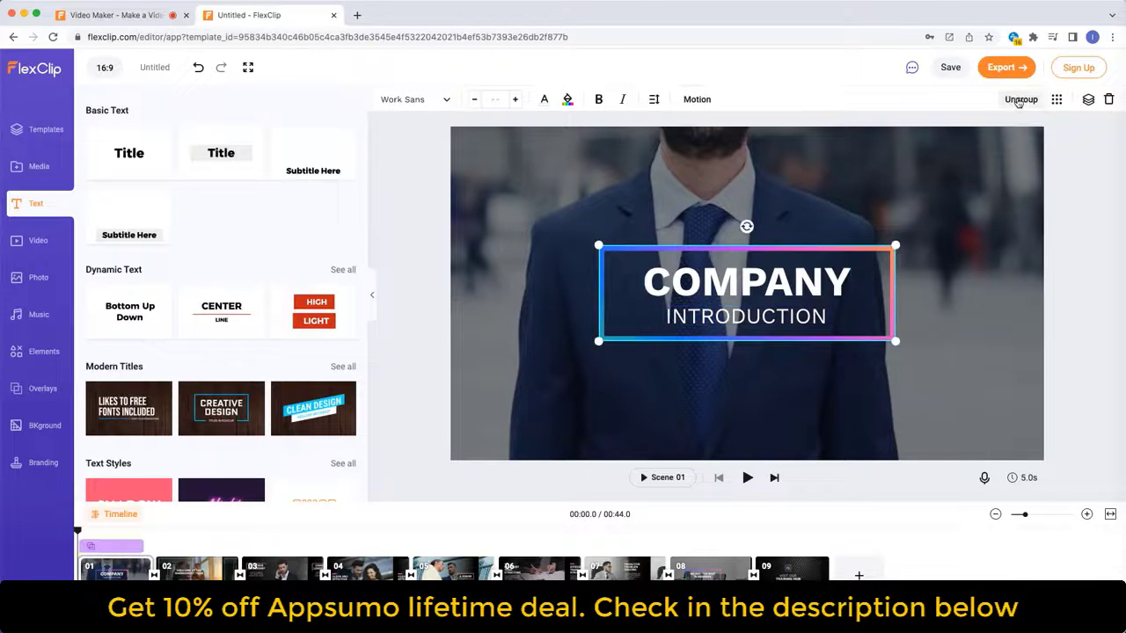
pyautogui.moveTo(897, 245); pyautogui.dragTo(846, 261)
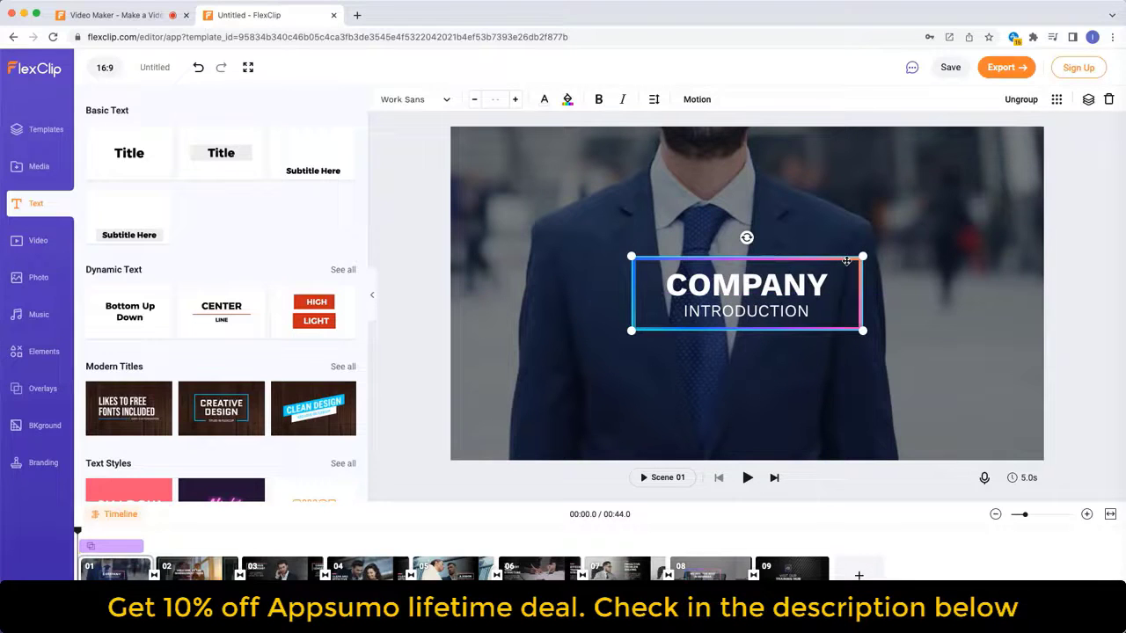
pyautogui.click(921, 247)
# - Return to the screen recorder, stop the recording and add the recorded video to the library
pyautogui.click(141, 18)
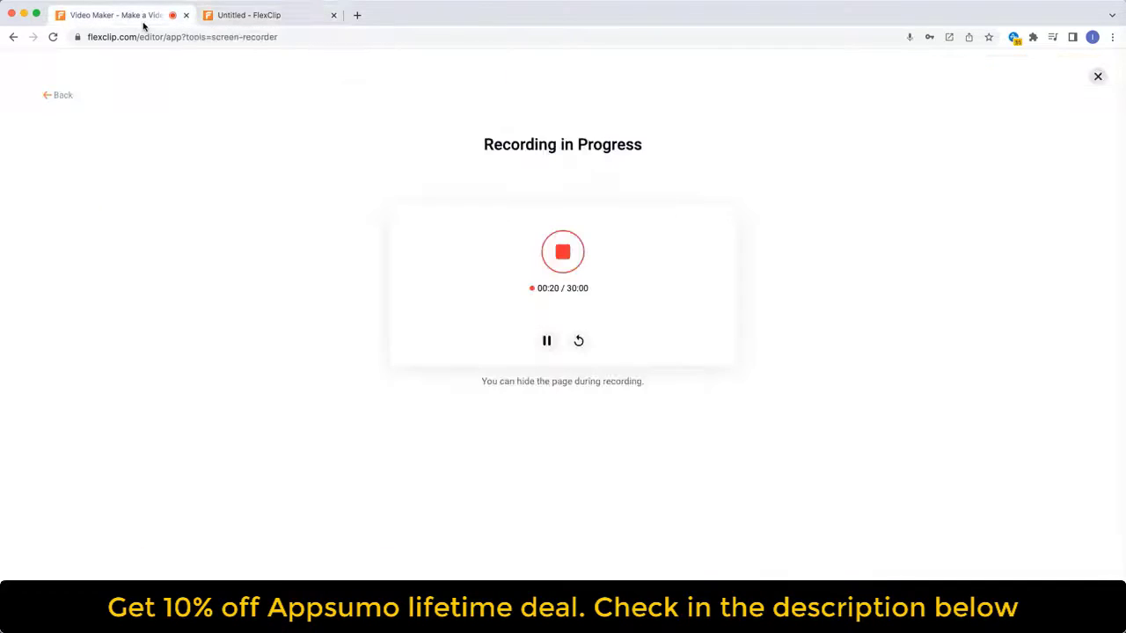
pyautogui.click(563, 253)
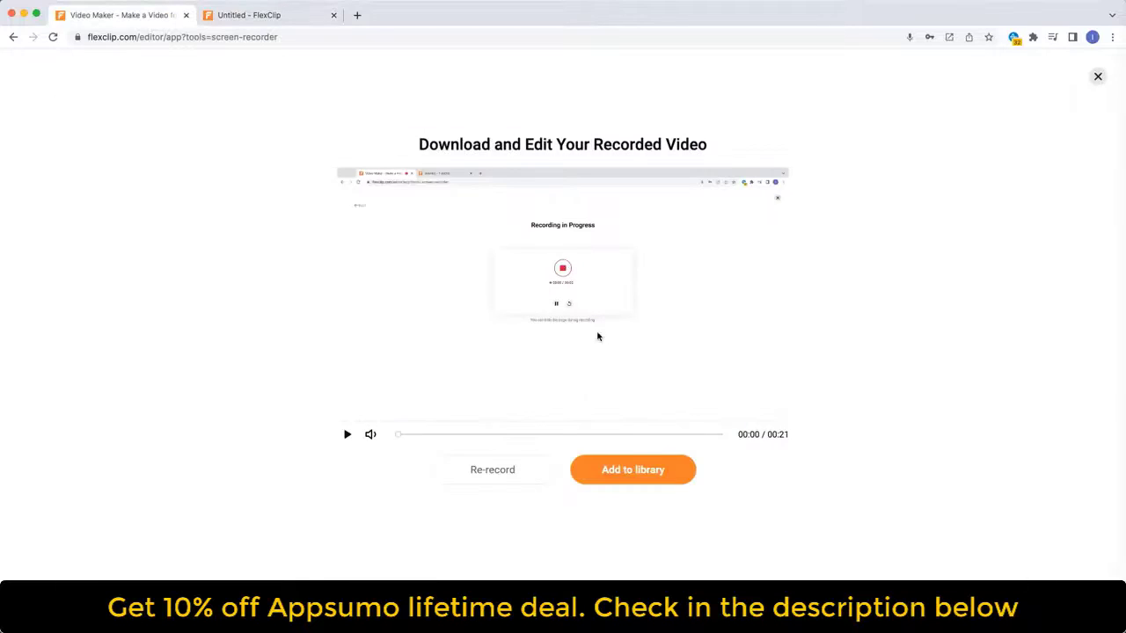
pyautogui.click(638, 470)
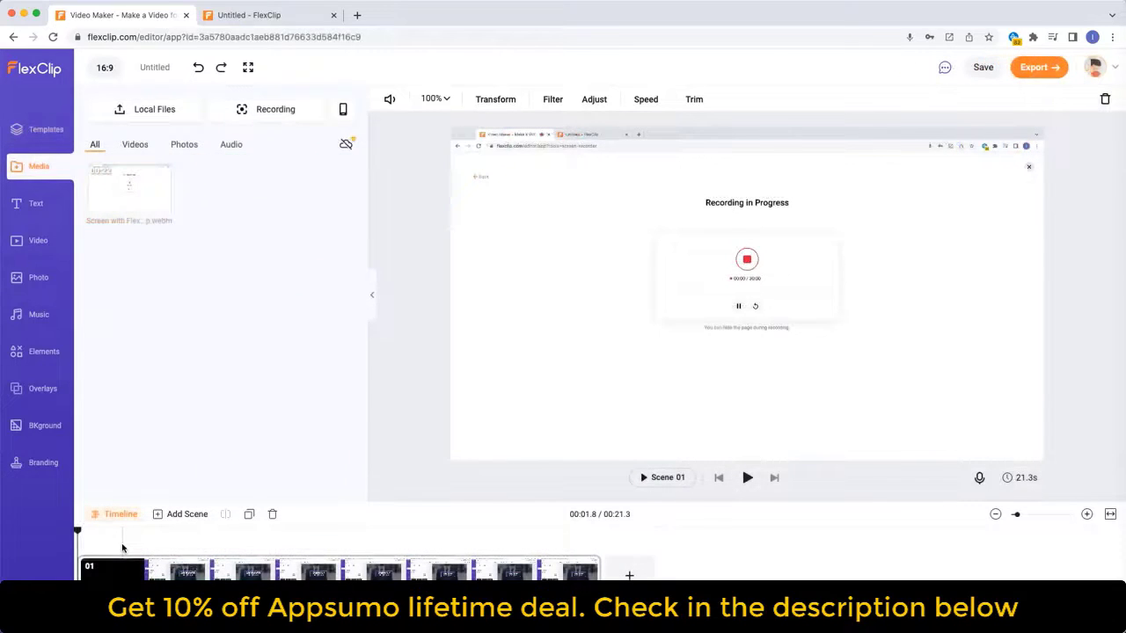
# - Split the screen recording at 00:02.3 and delete the opening piece
pyautogui.moveTo(122, 547); pyautogui.dragTo(137, 547)
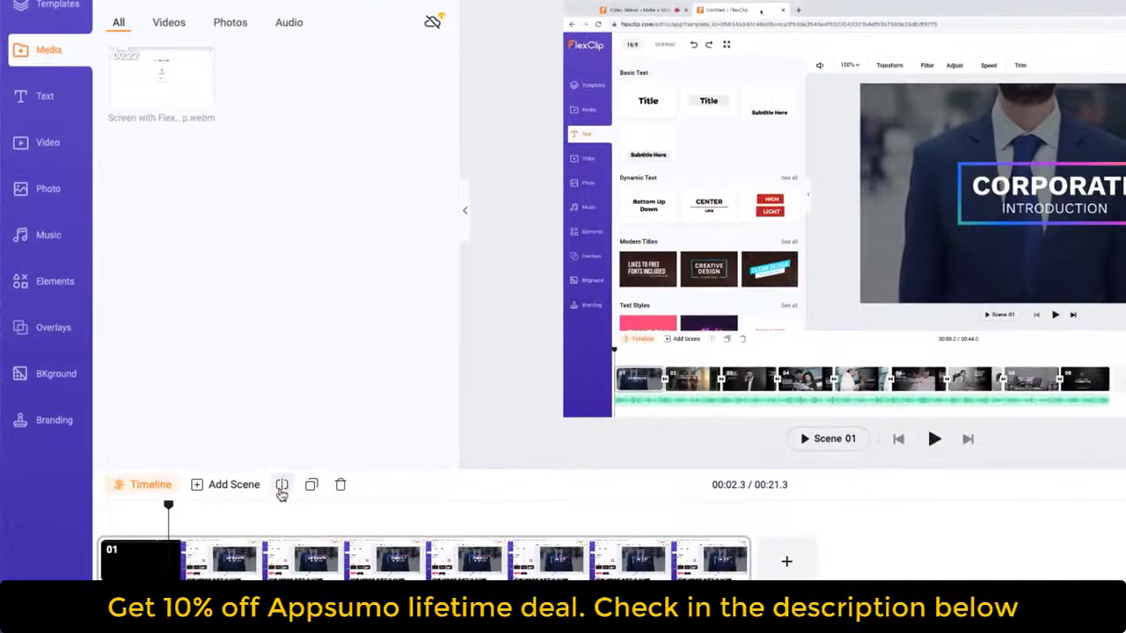
pyautogui.click(284, 485)
pyautogui.click(136, 564)
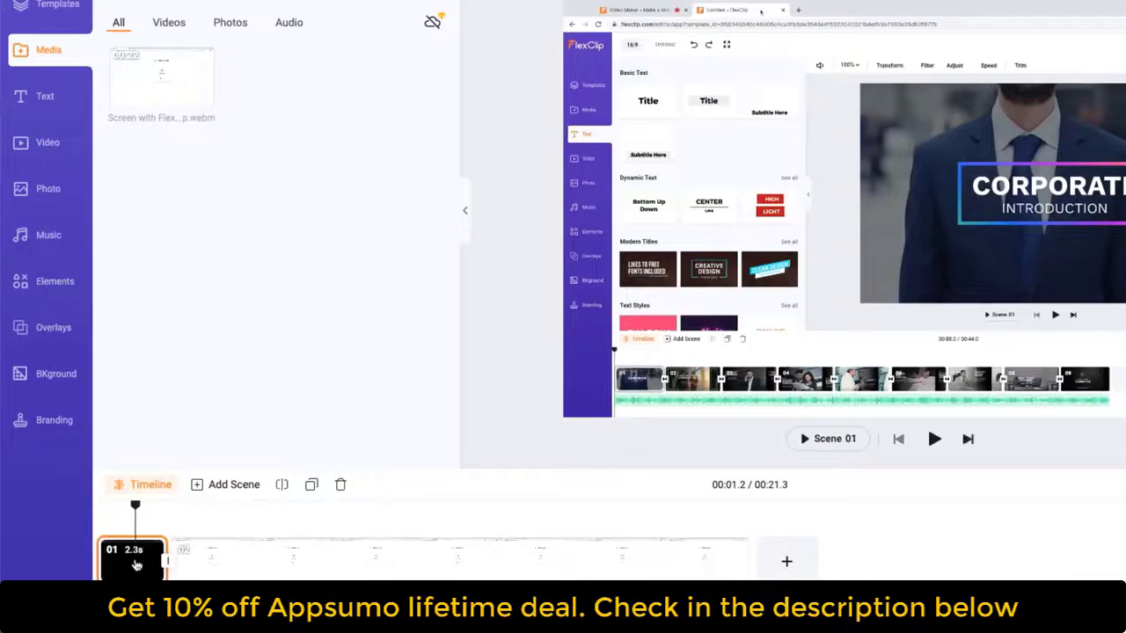
pyautogui.press('Delete')
# - Split the remaining recording at 00:08.3 into two scenes
pyautogui.click(352, 521)
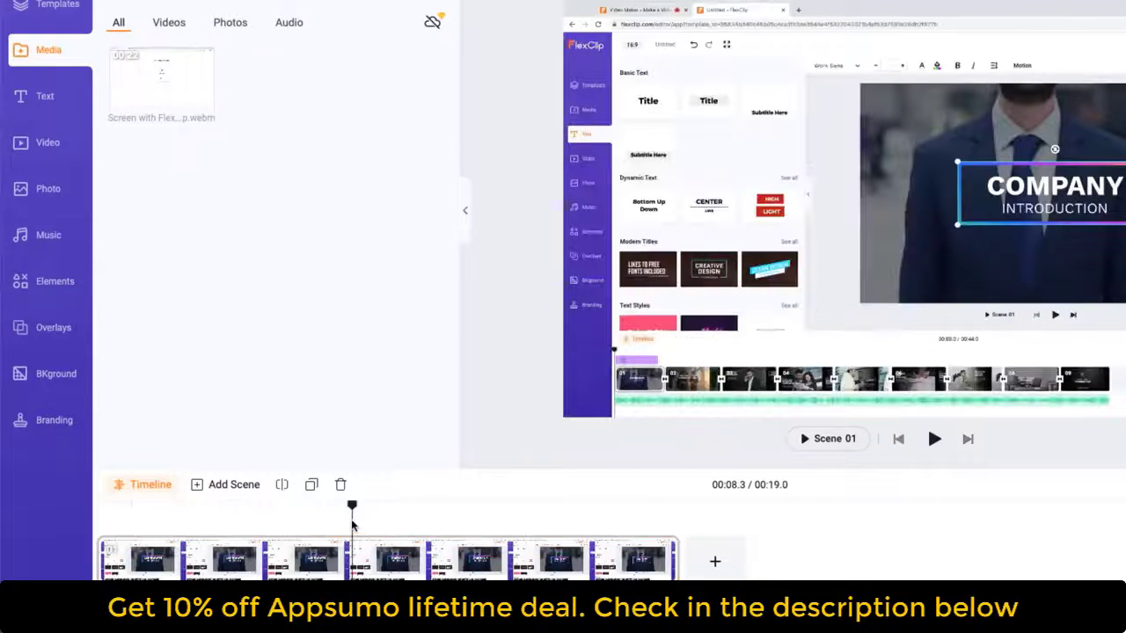
pyautogui.click(282, 484)
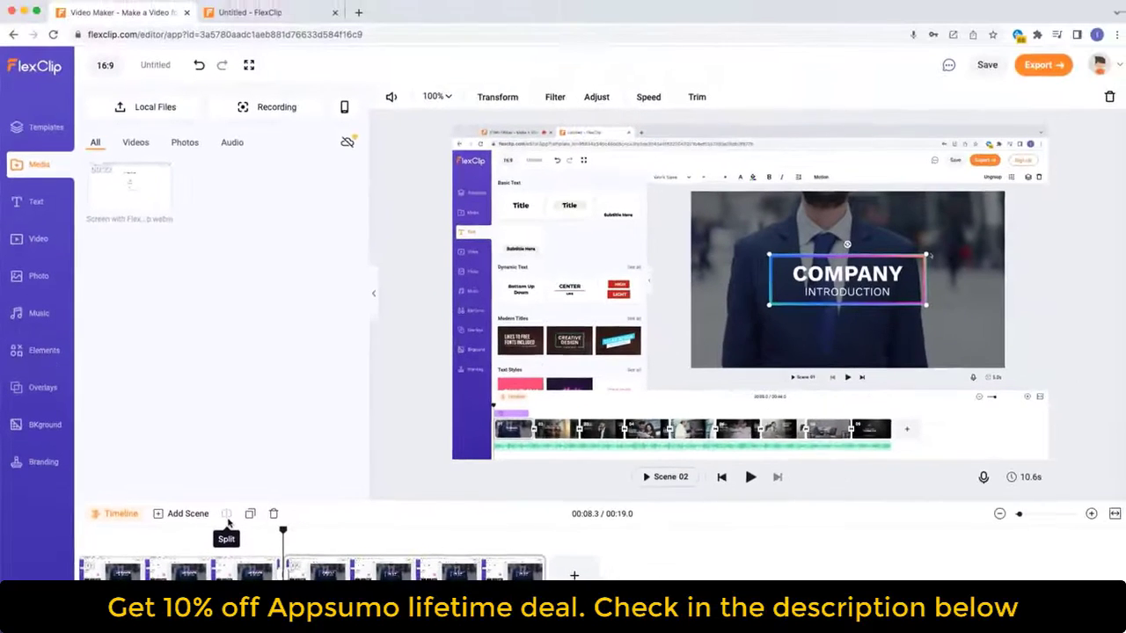
# - Add the round teal speech bubble element to scene 01, enlarge it and place it just left of the CORPORATE title
pyautogui.click(151, 547)
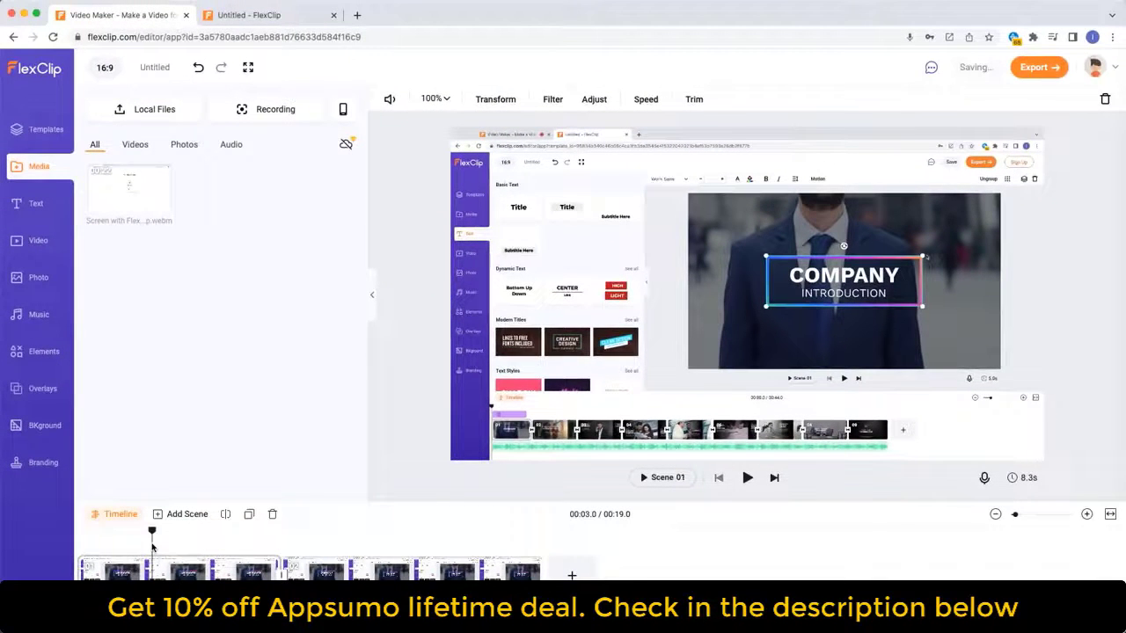
pyautogui.click(39, 351)
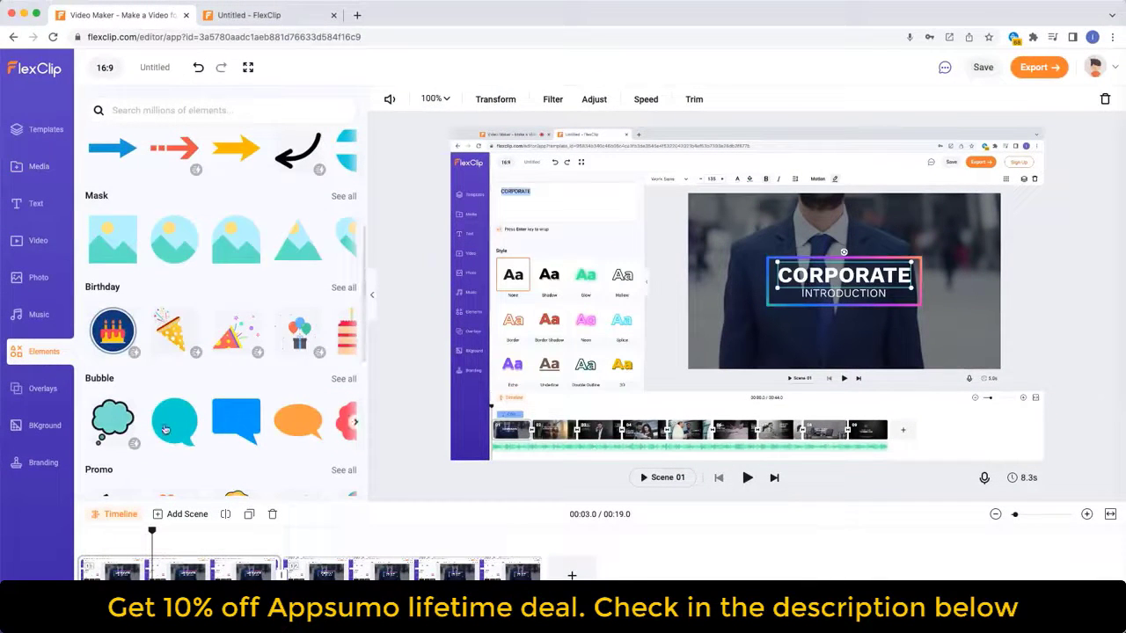
pyautogui.click(164, 430)
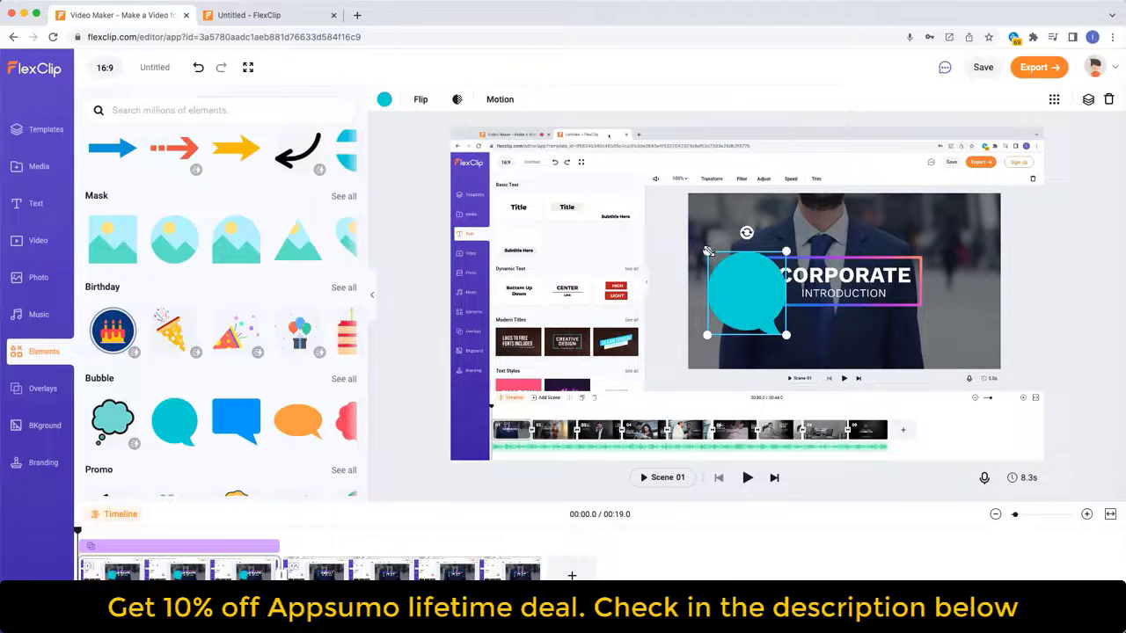
pyautogui.moveTo(707, 252)
pyautogui.mouseDown()
pyautogui.moveTo(662, 208)
pyautogui.moveTo(681, 248)
pyautogui.moveTo(697, 249)
pyautogui.mouseUp()
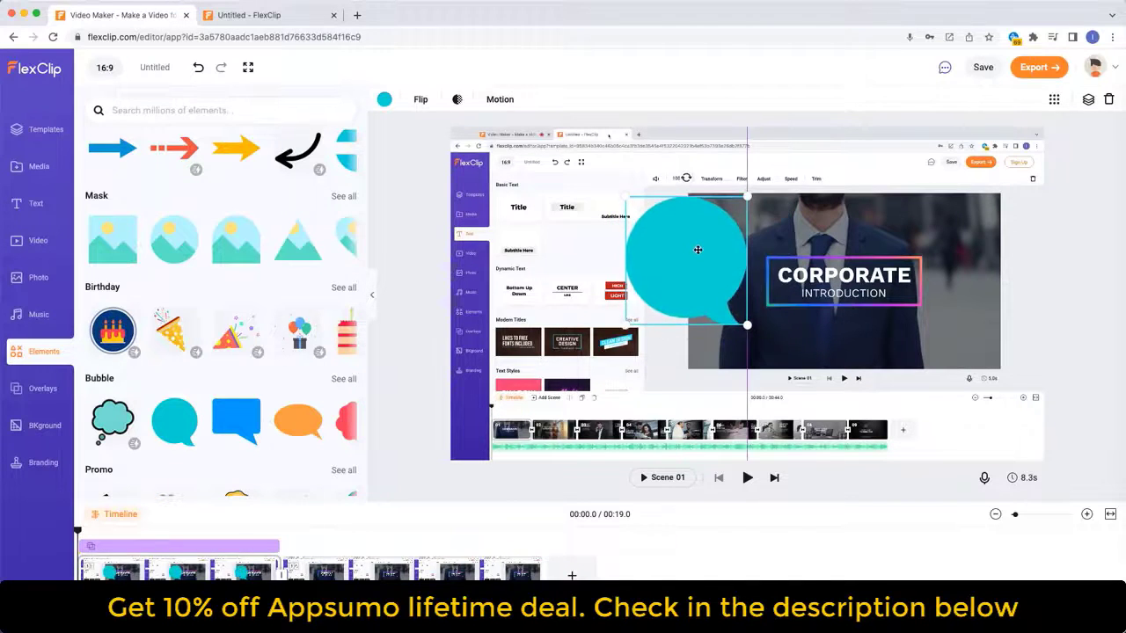
# - Add a basic title reading "Enter your comment or annotation here" on four lines, shrunk to size 50 and centred inside the speech bubble
pyautogui.click(33, 204)
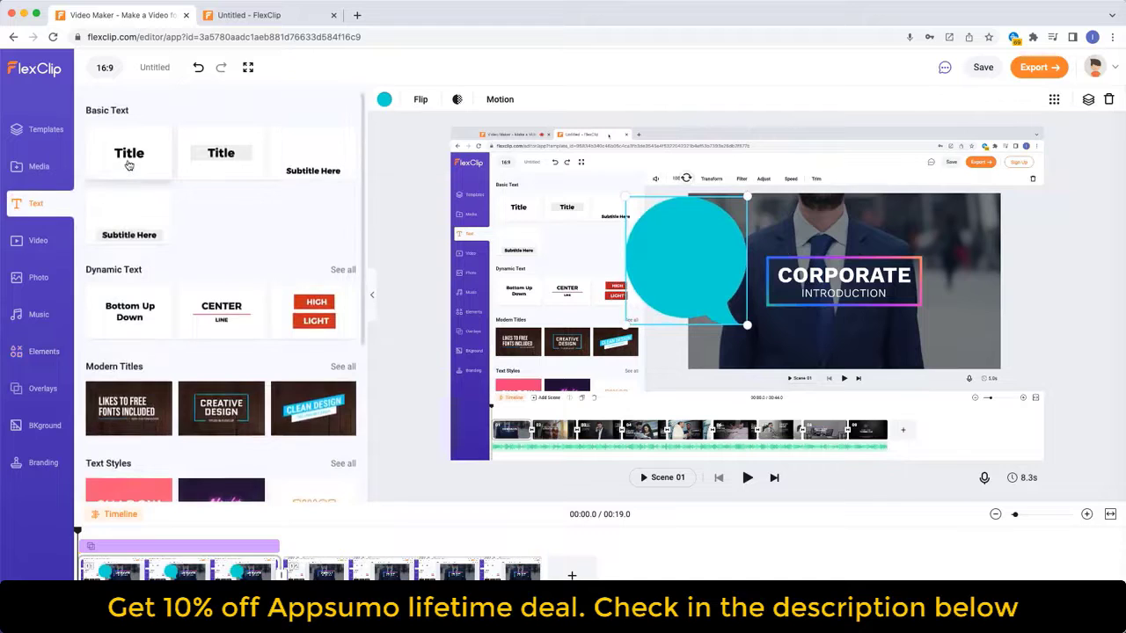
pyautogui.click(128, 165)
pyautogui.click(673, 296)
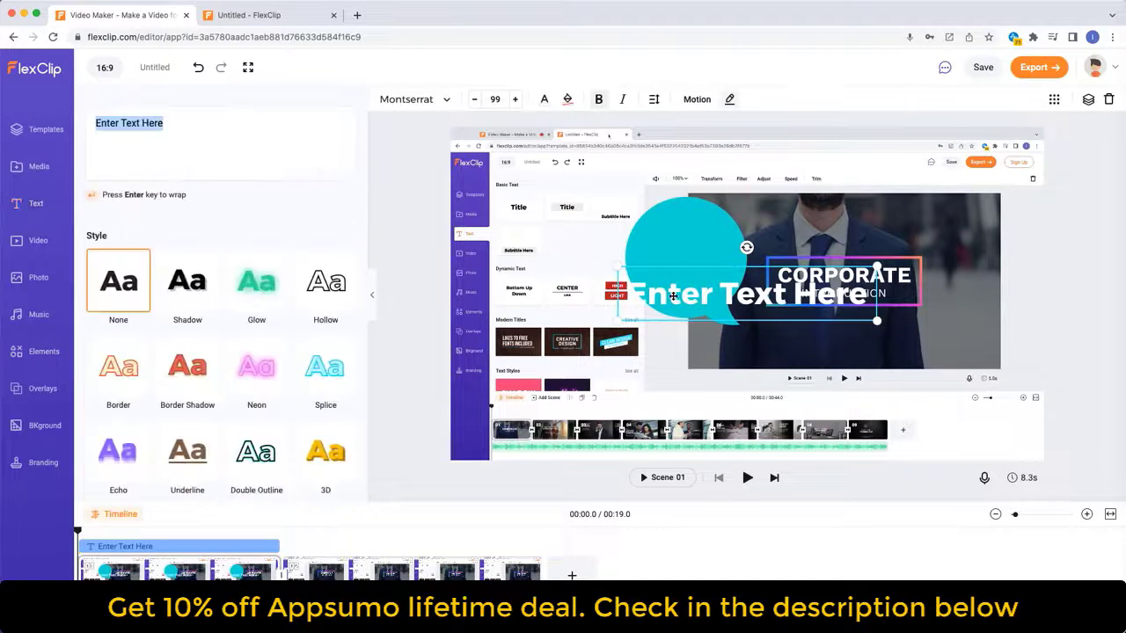
pyautogui.write('Enter your comment or annotation here')
pyautogui.moveTo(853, 212); pyautogui.dragTo(747, 292)
pyautogui.moveTo(714, 328); pyautogui.dragTo(705, 258)
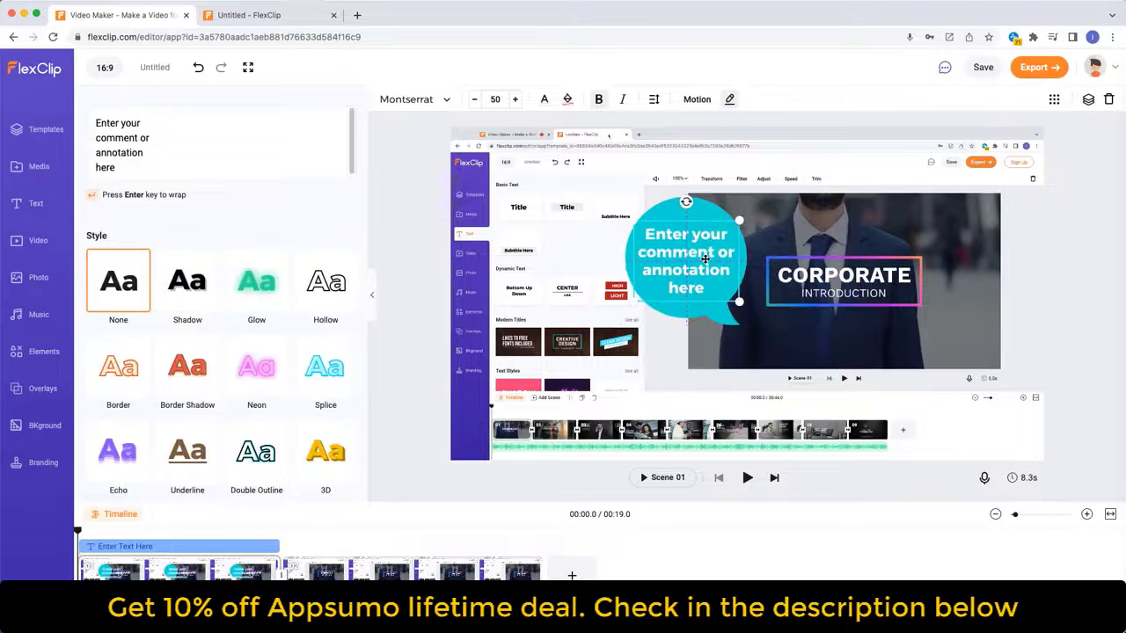
# - Apply the Fade In entrance animation to the speech bubble and its text together
pyautogui.keyDown('shift'); pyautogui.click(703, 217); pyautogui.keyUp('shift')
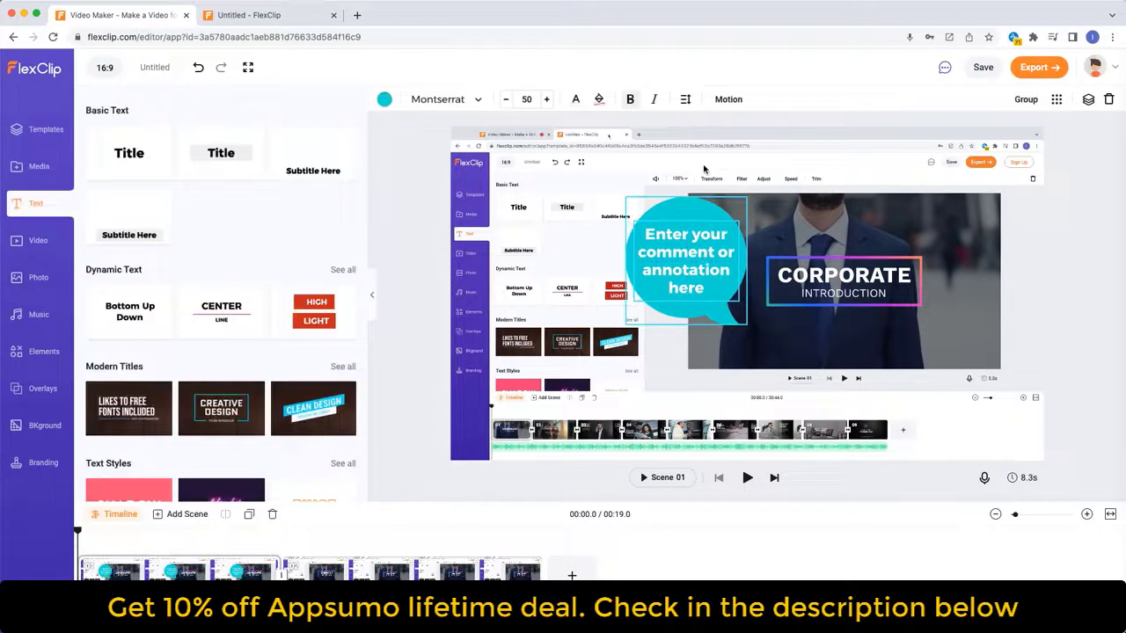
pyautogui.click(726, 99)
pyautogui.click(112, 183)
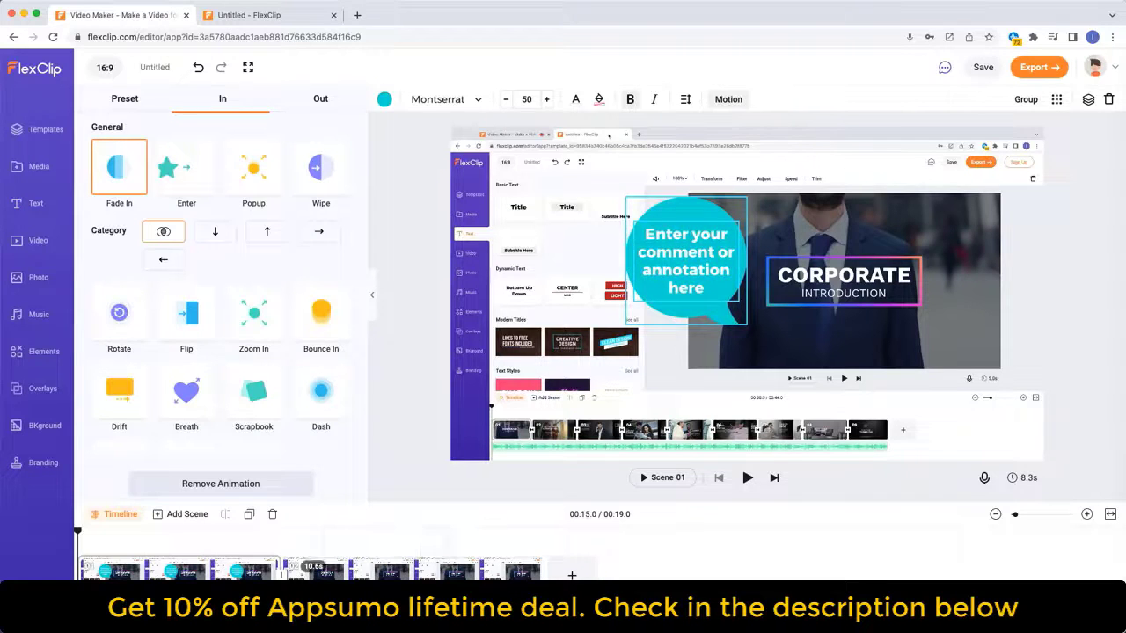
# - Add a basic title with a background to scene 02 reading "Add and adjust subtitle here"
pyautogui.click(447, 585)
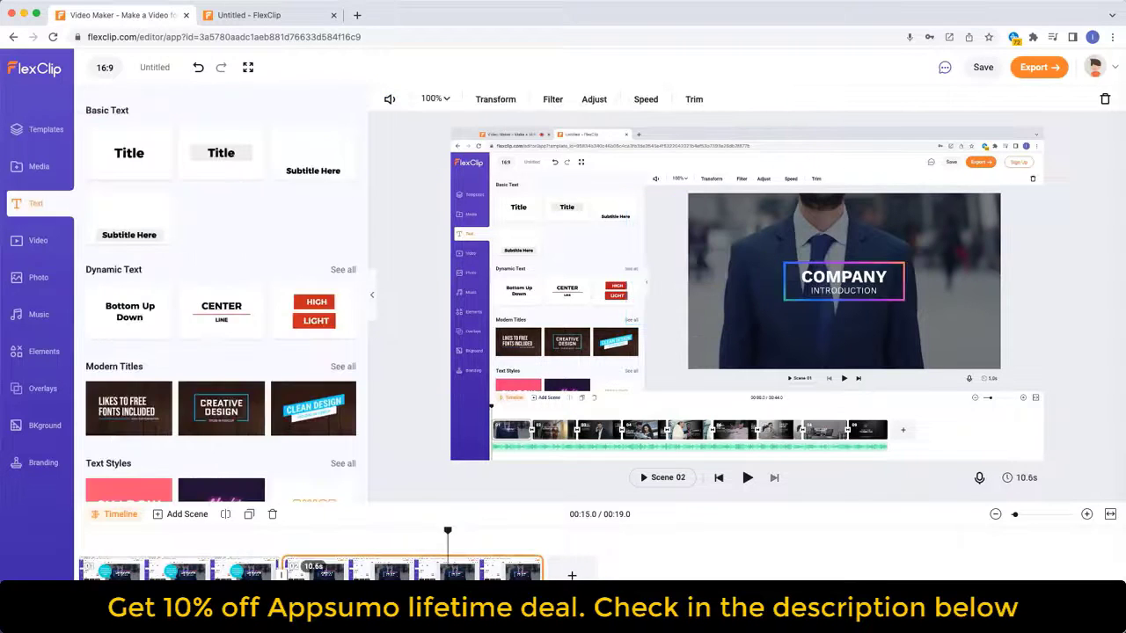
pyautogui.click(220, 172)
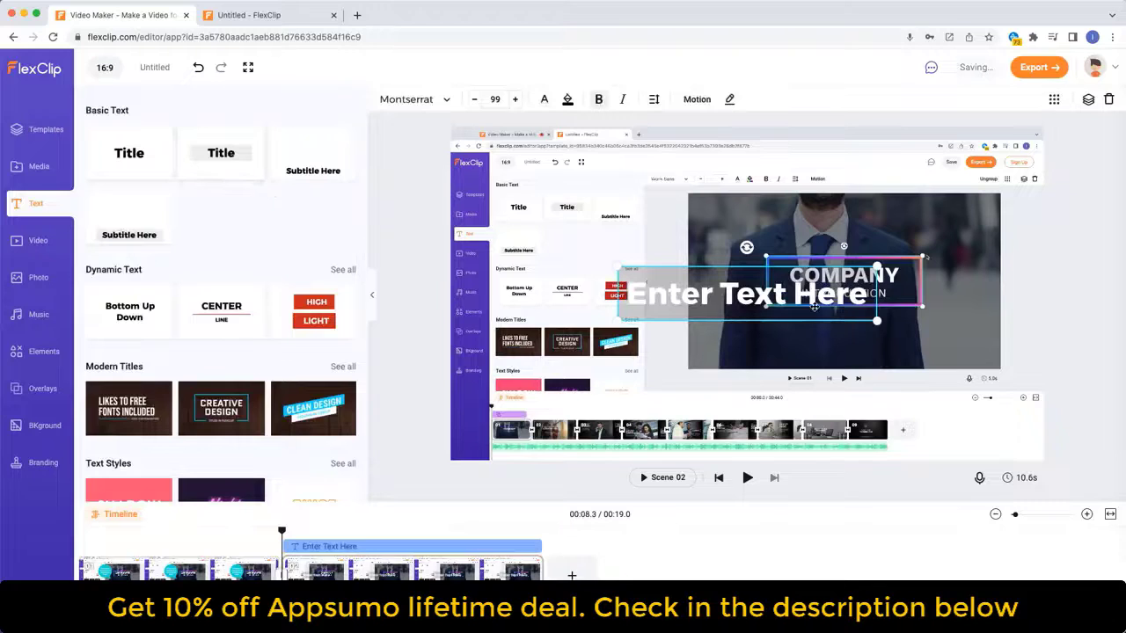
pyautogui.doubleClick(814, 306)
pyautogui.write('Add and adjust subtitle here')
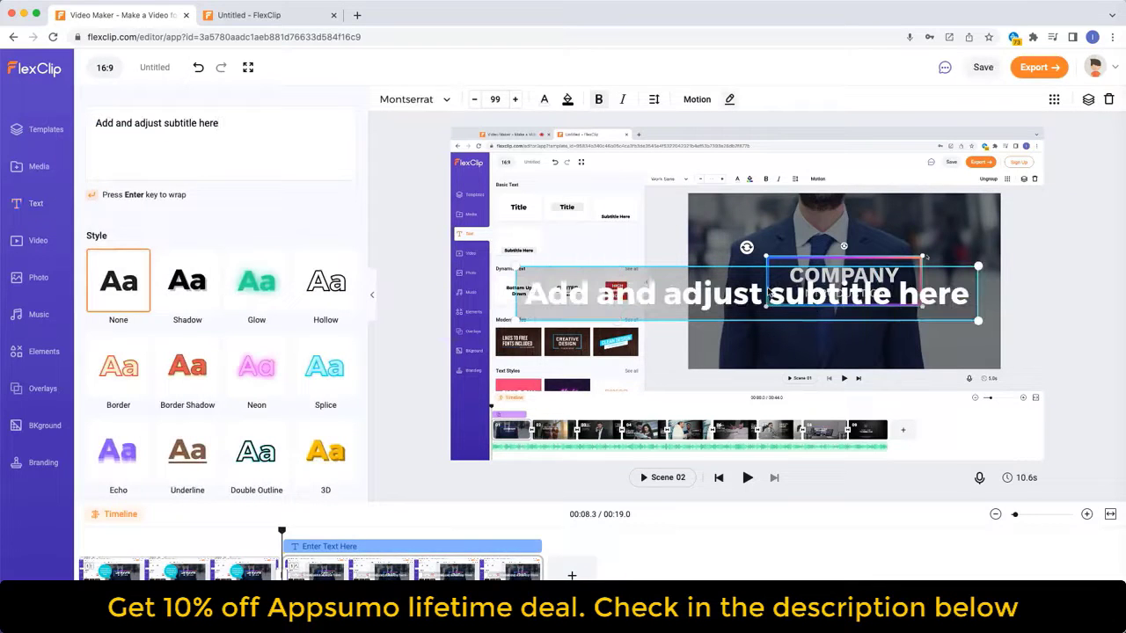
# - Set the subtitle's black background opacity to 100%, shrink the text to size 57 and place it near the bottom of the frame
pyautogui.click(567, 100)
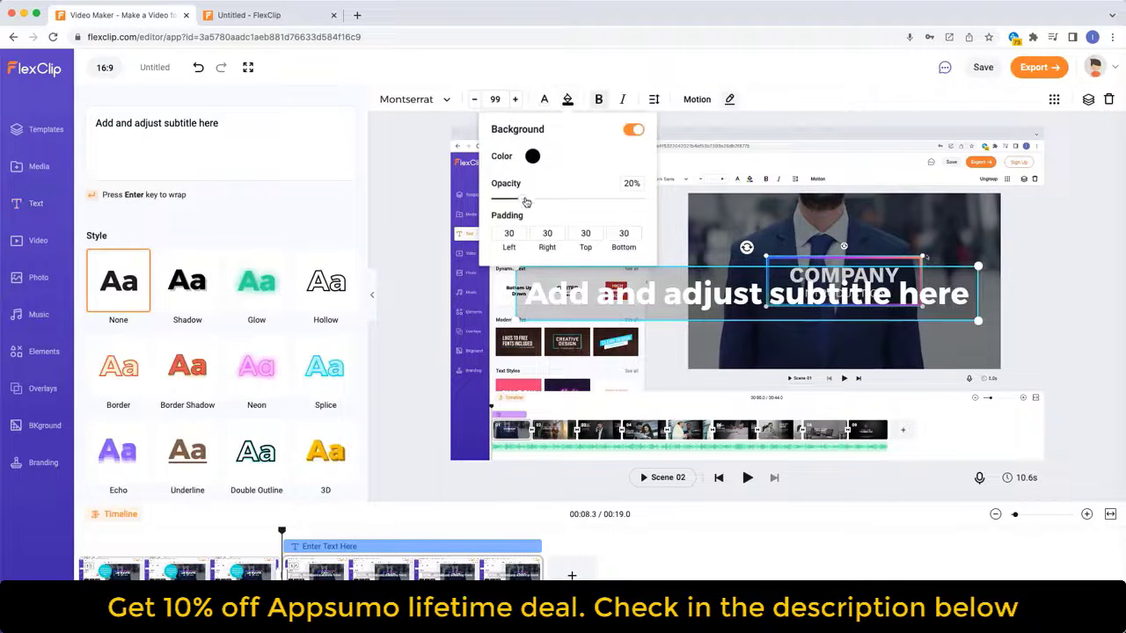
pyautogui.moveTo(526, 203); pyautogui.dragTo(658, 209)
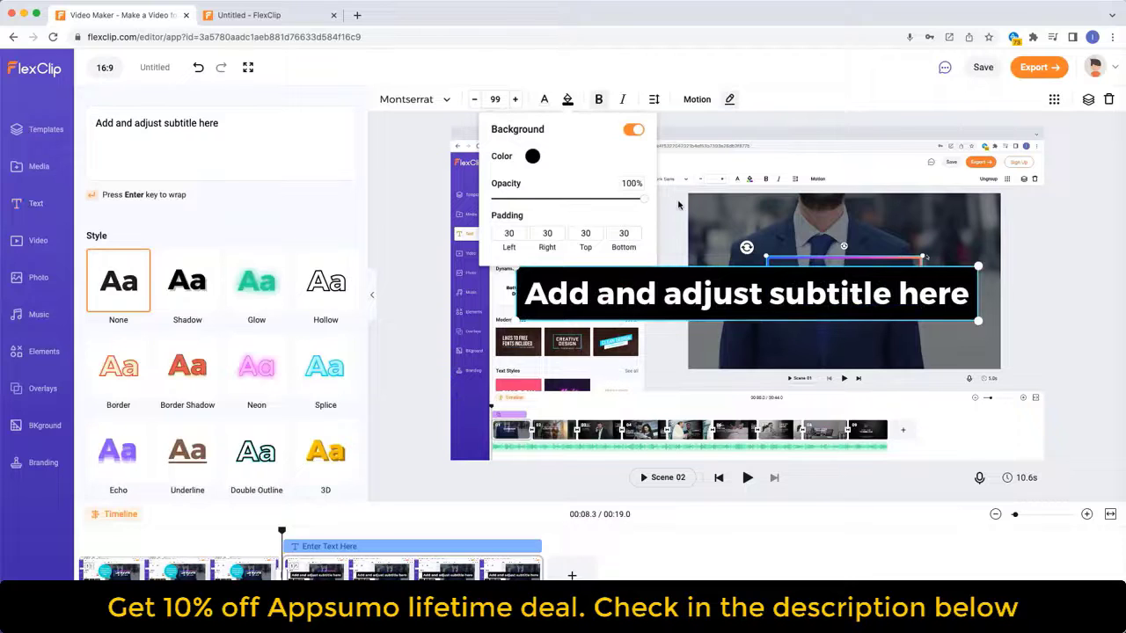
pyautogui.moveTo(976, 269); pyautogui.dragTo(871, 440)
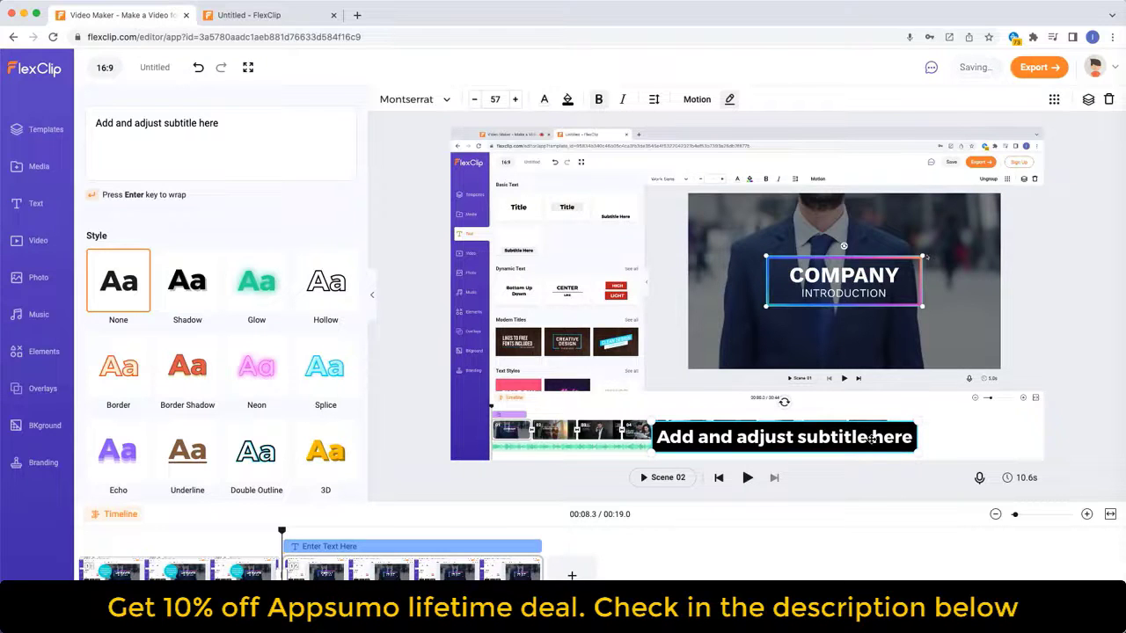
# - Export the project as a 480p video, and return to editing once it is done
pyautogui.click(1037, 67)
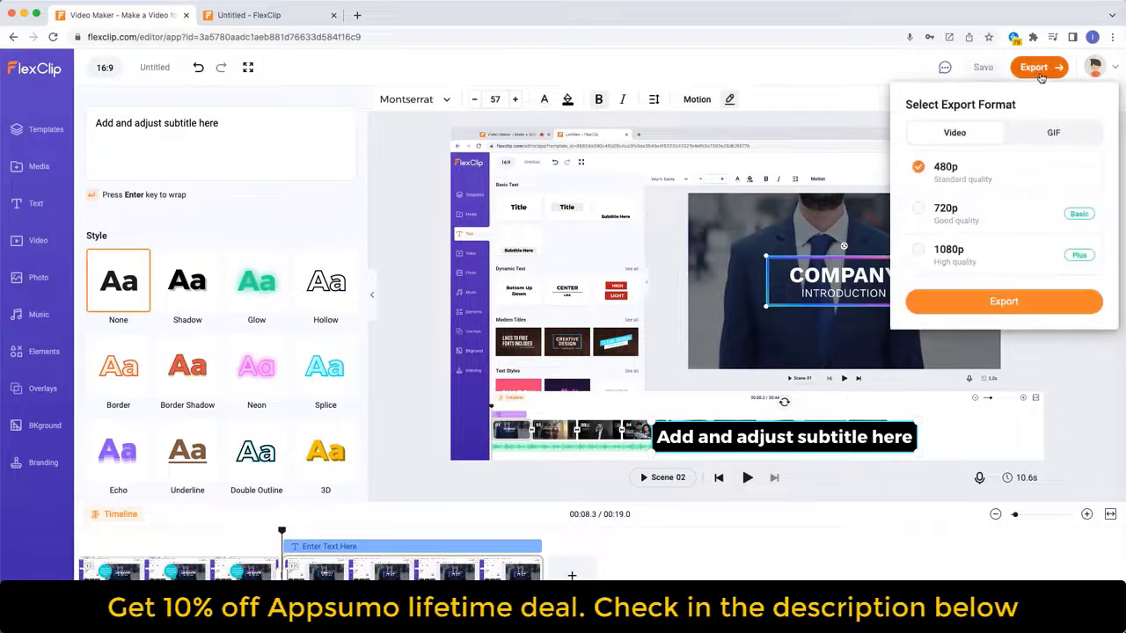
pyautogui.click(1041, 305)
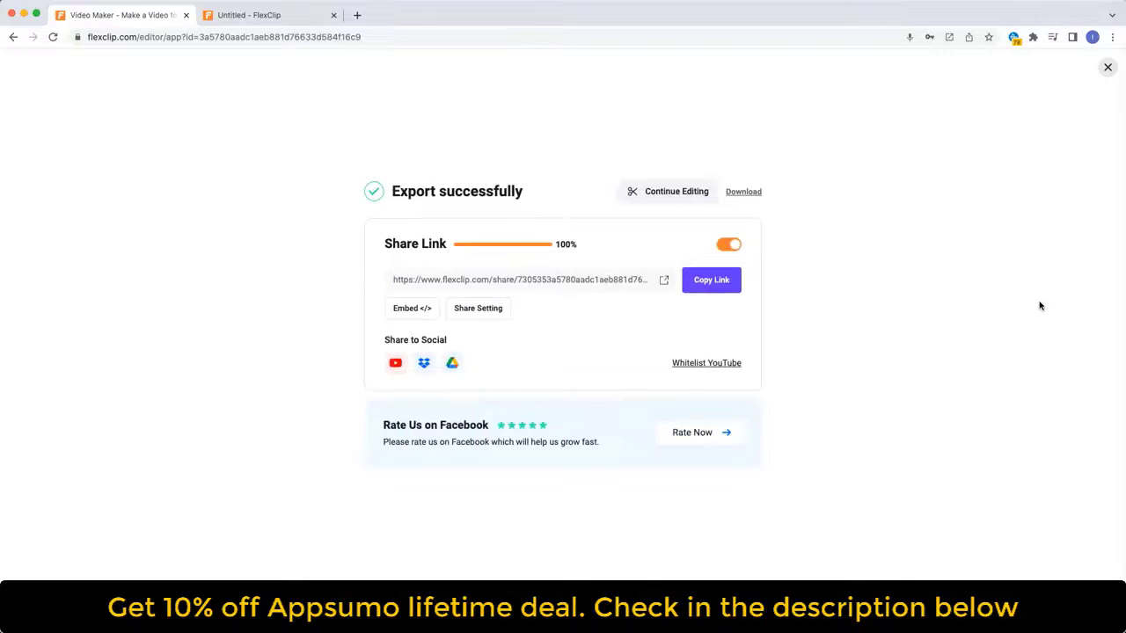
pyautogui.click(672, 195)
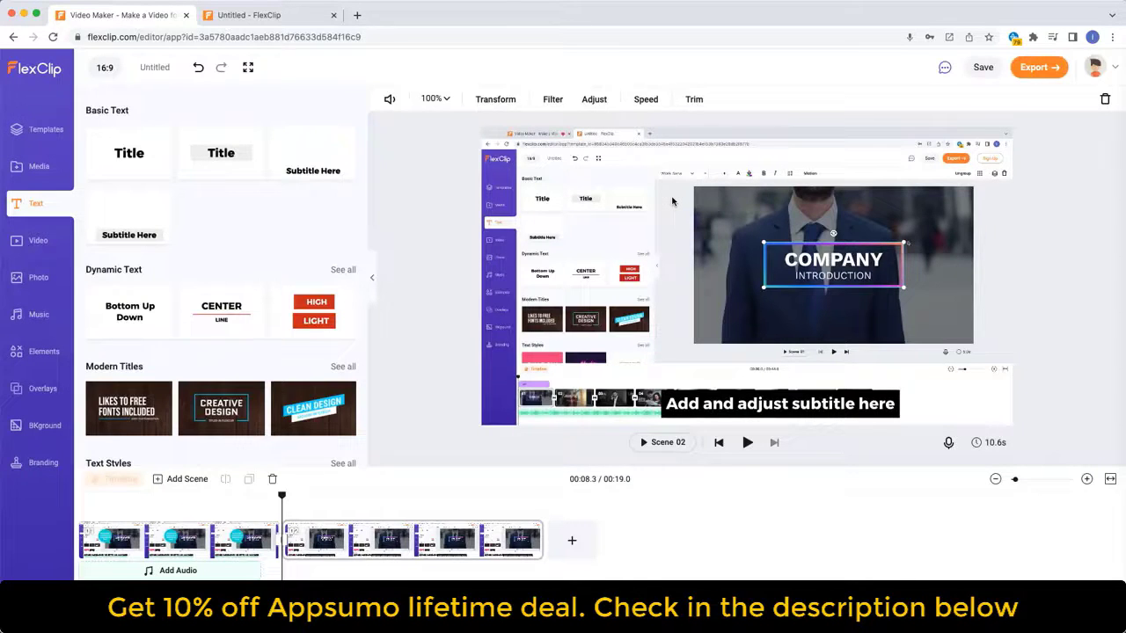